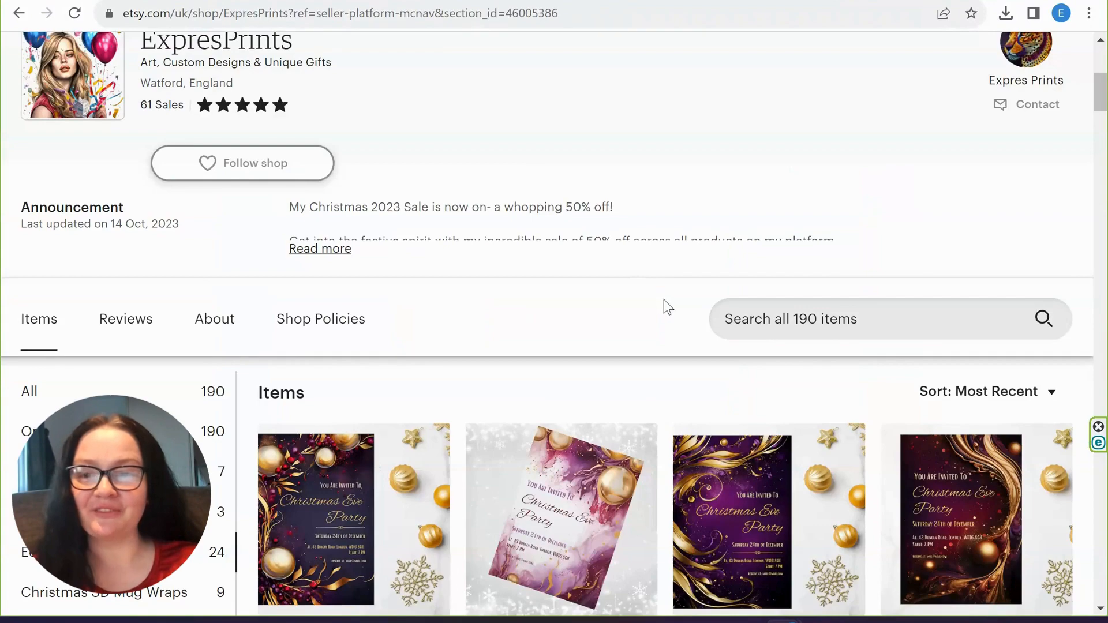
Step: Look through the Christmas party invitations in the ExpresPrints Etsy shop and on the expresprints.com website
scroll(664, 300, up, 3)
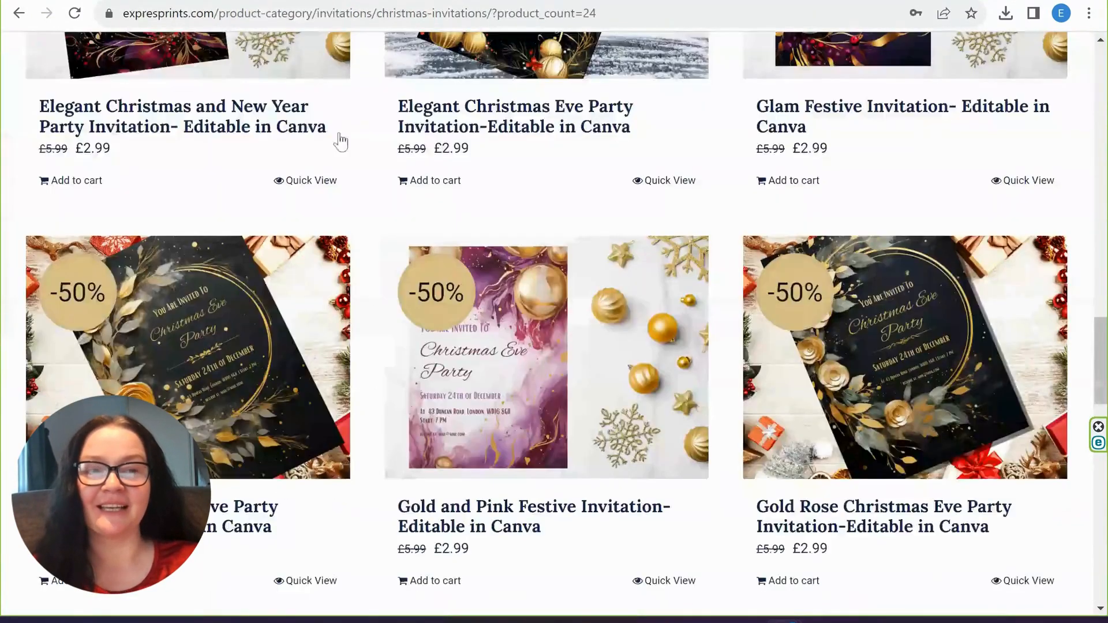
scroll(450, 355, up, 10)
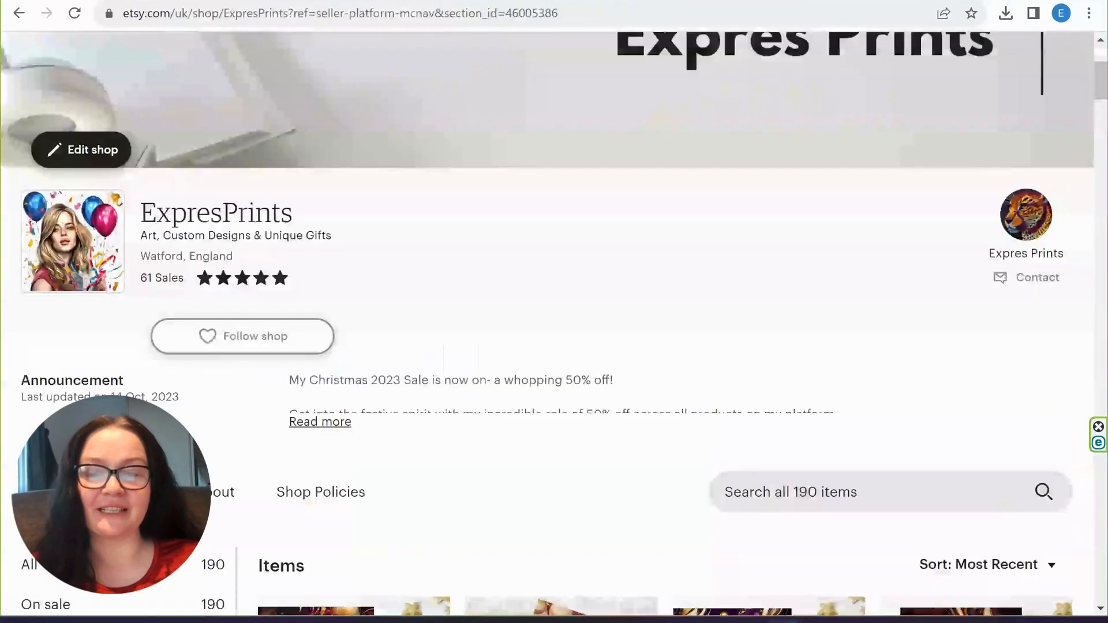
scroll(601, 315, down, 7)
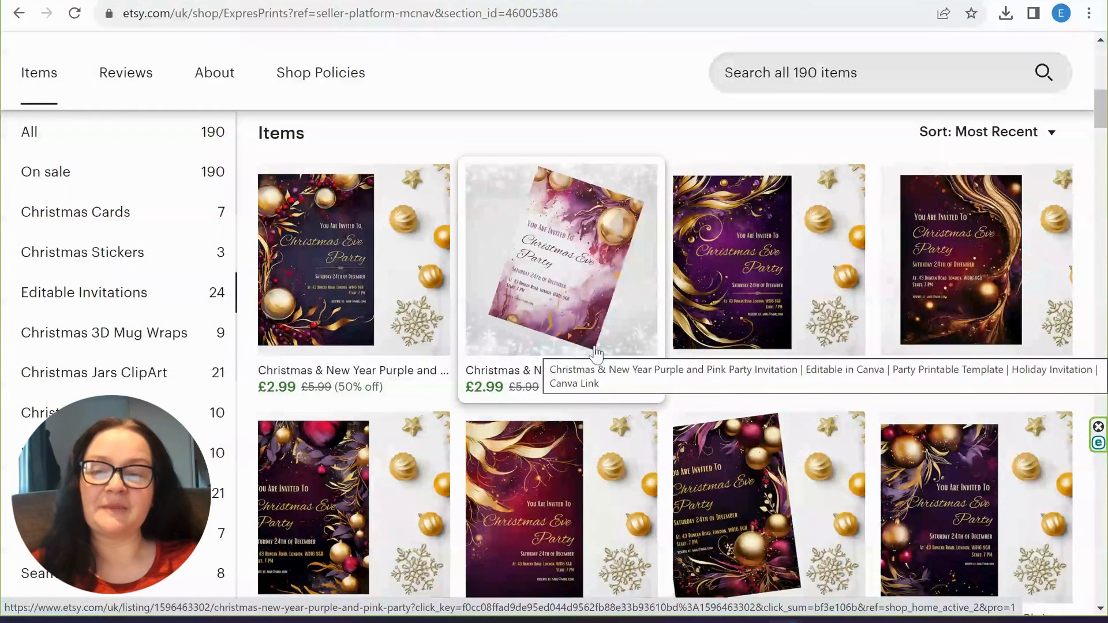
scroll(593, 347, up, 4)
scroll(593, 346, down, 4)
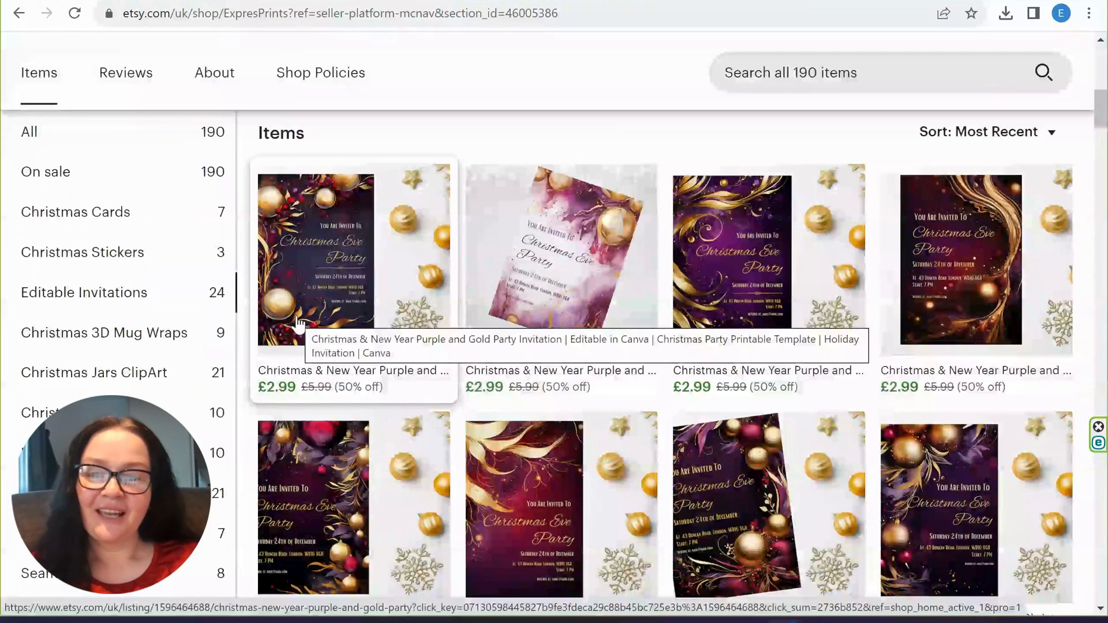
scroll(404, 496, up, 2)
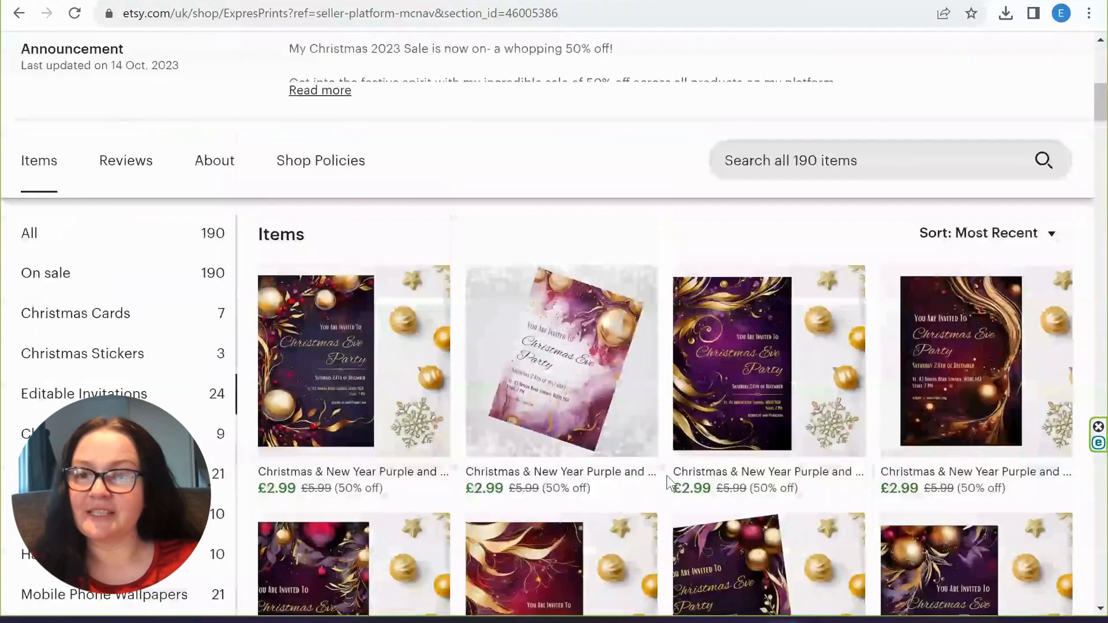
scroll(666, 476, down, 4)
click(305, 1)
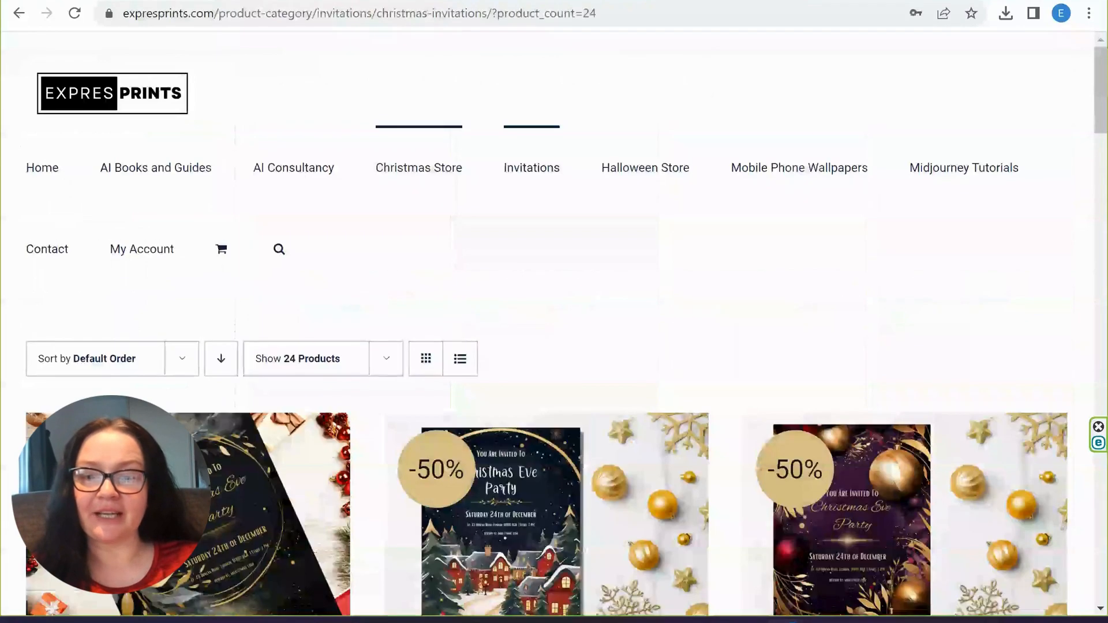
click(445, 1)
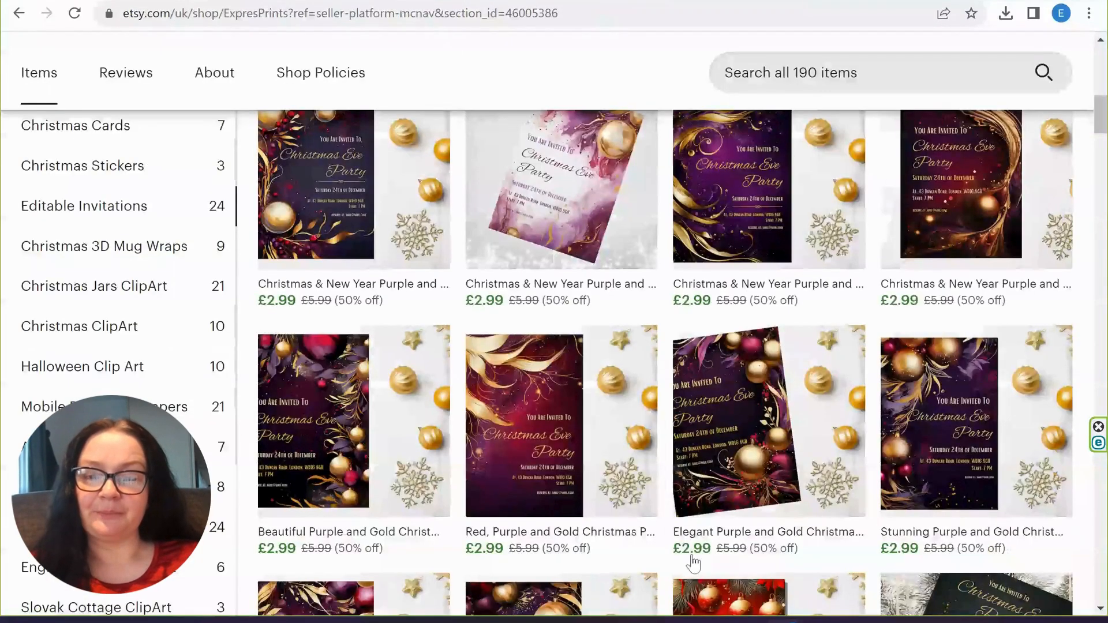
scroll(692, 563, down, 3)
scroll(597, 430, up, 4)
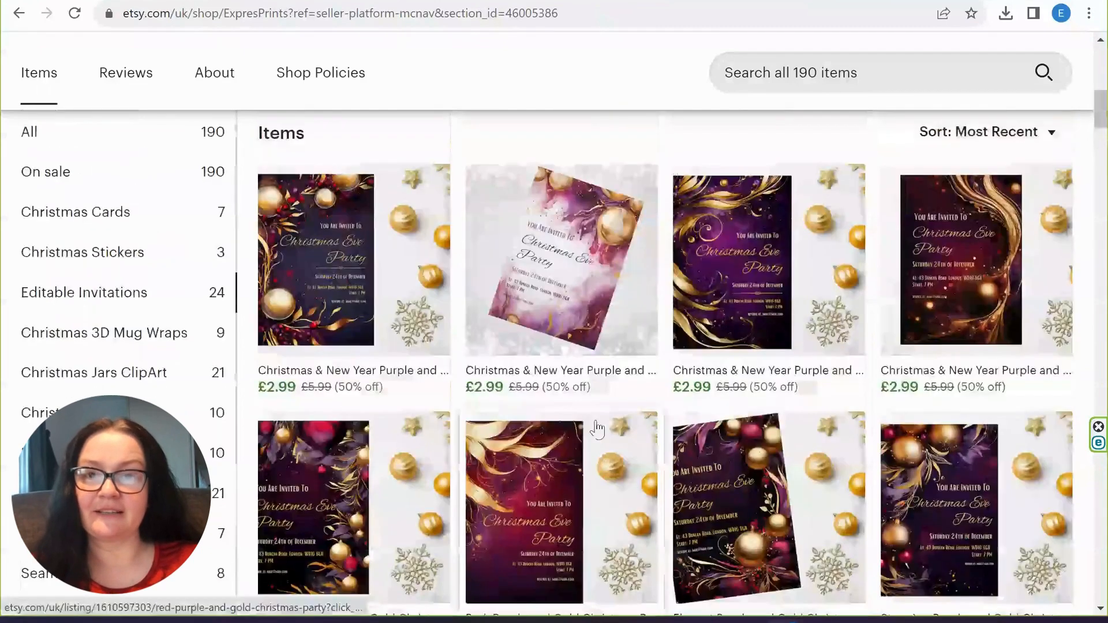
Step: Open the listing for the purple and pink Christmas party invitation and read its item details
click(545, 268)
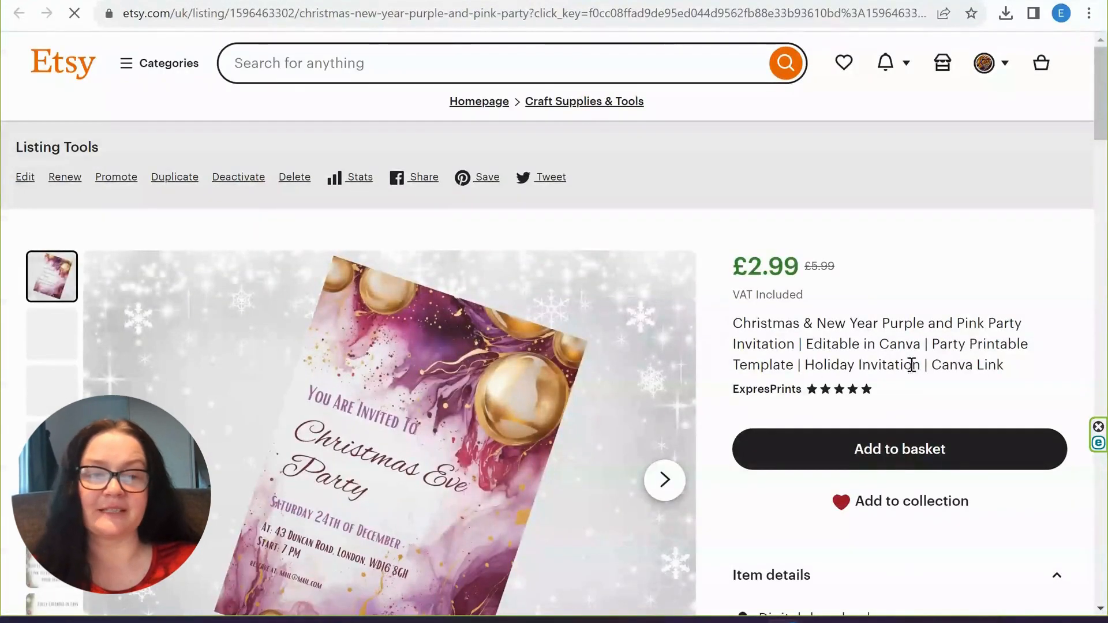
scroll(951, 364, down, 2)
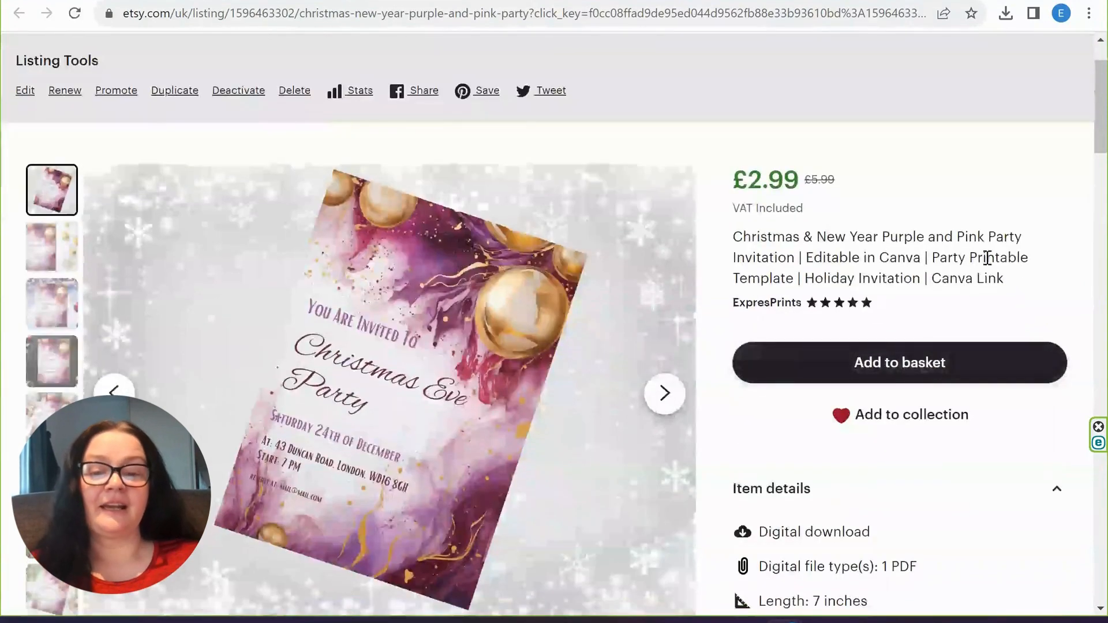
scroll(889, 357, down, 3)
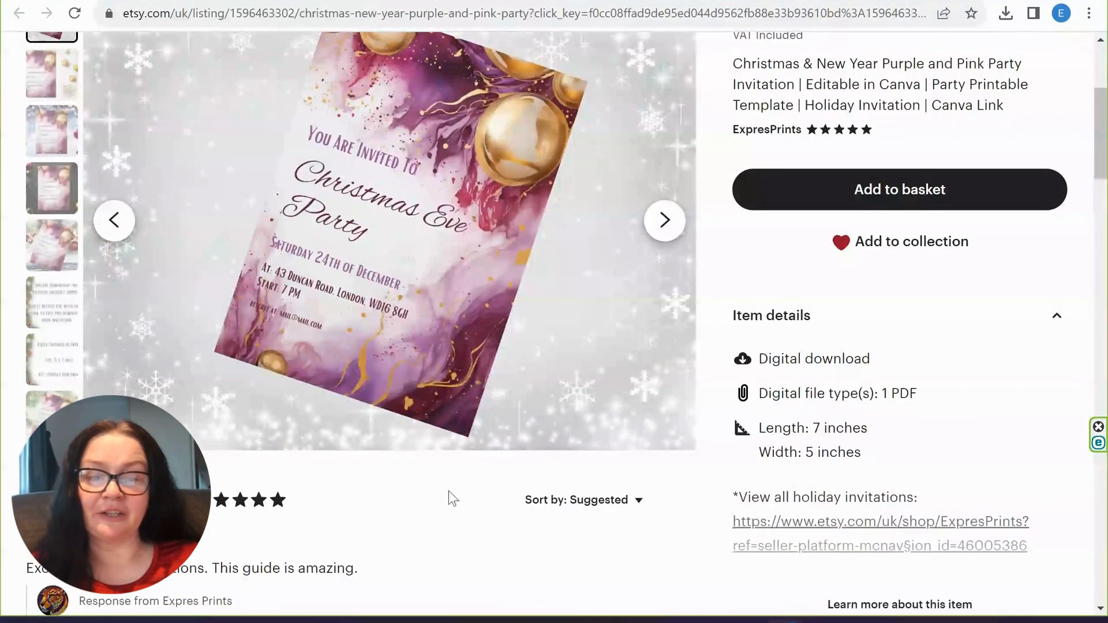
scroll(733, 495, down, 3)
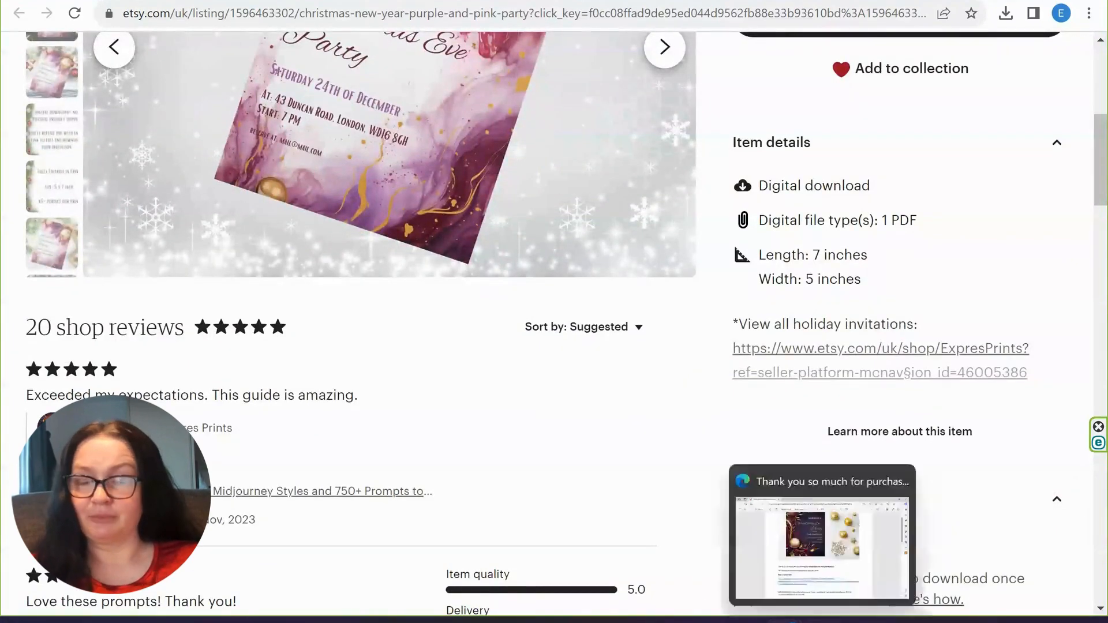
Step: Switch to the thank-you PDF in Microsoft Edge and find the Canva link for the Christmas Eve Party Invitation
click(823, 621)
scroll(522, 329, up, 3)
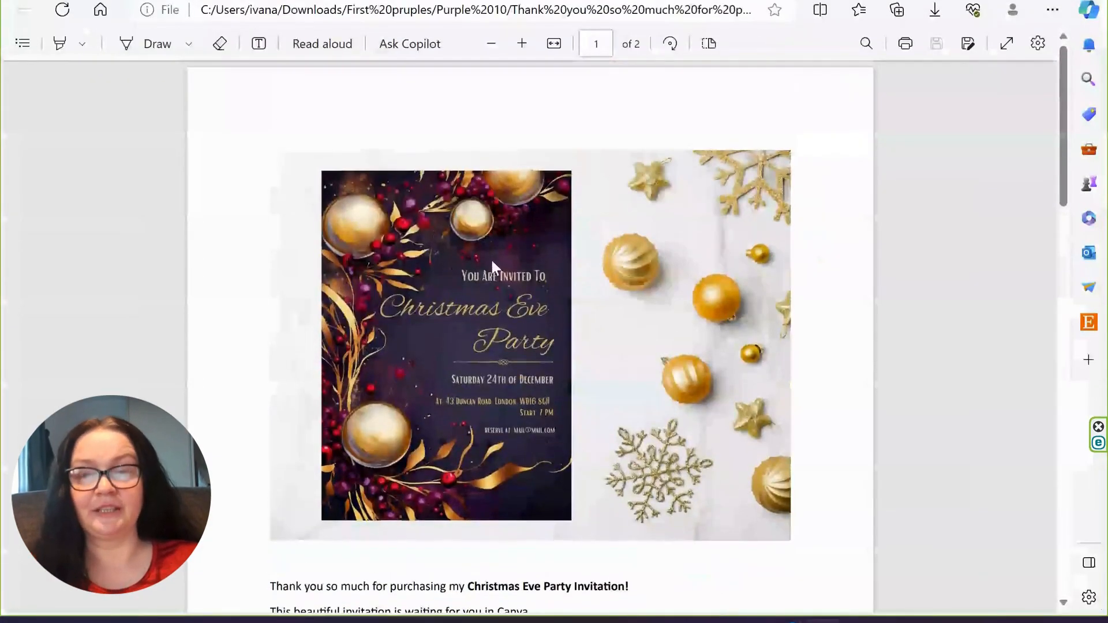
scroll(495, 270, down, 6)
scroll(508, 277, down, 3)
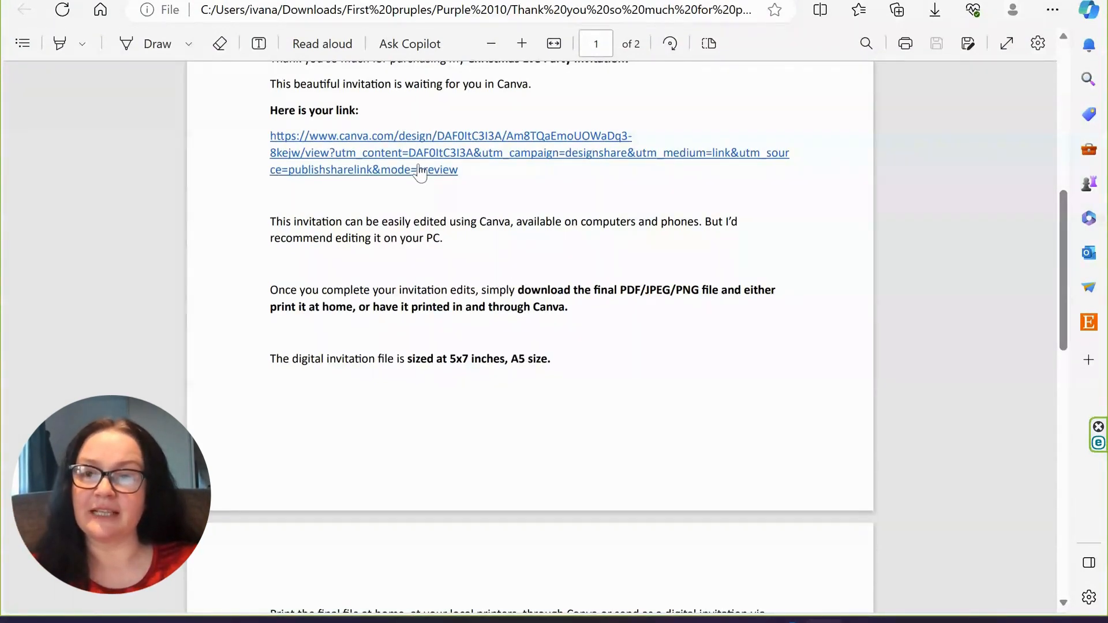
Step: Follow the PDF's Canva link and open the shared invitation document for editing
click(393, 155)
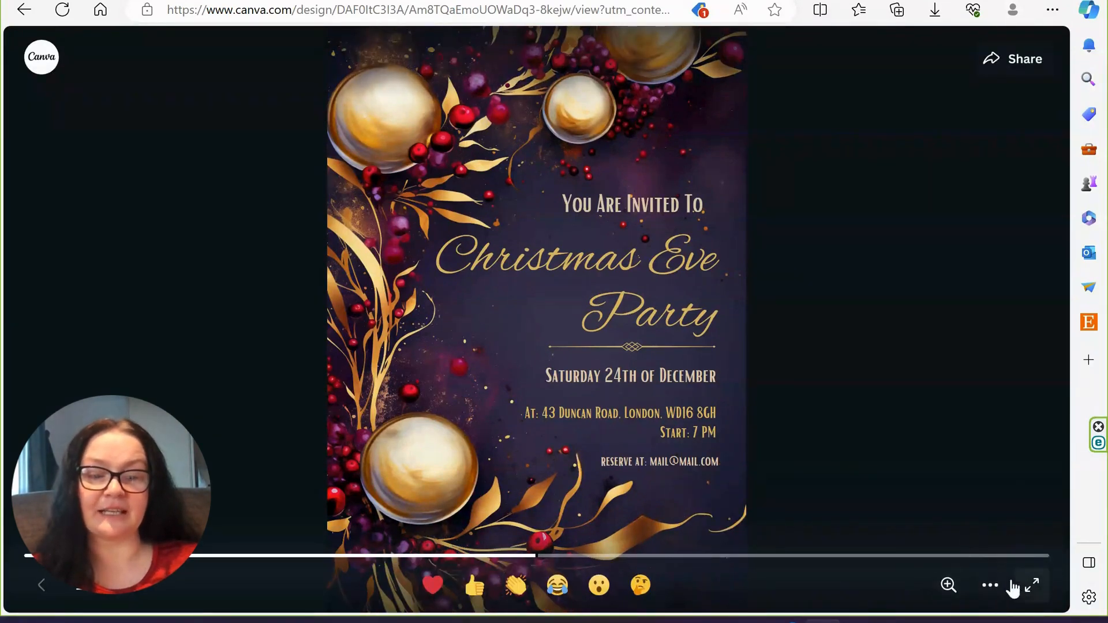
click(991, 588)
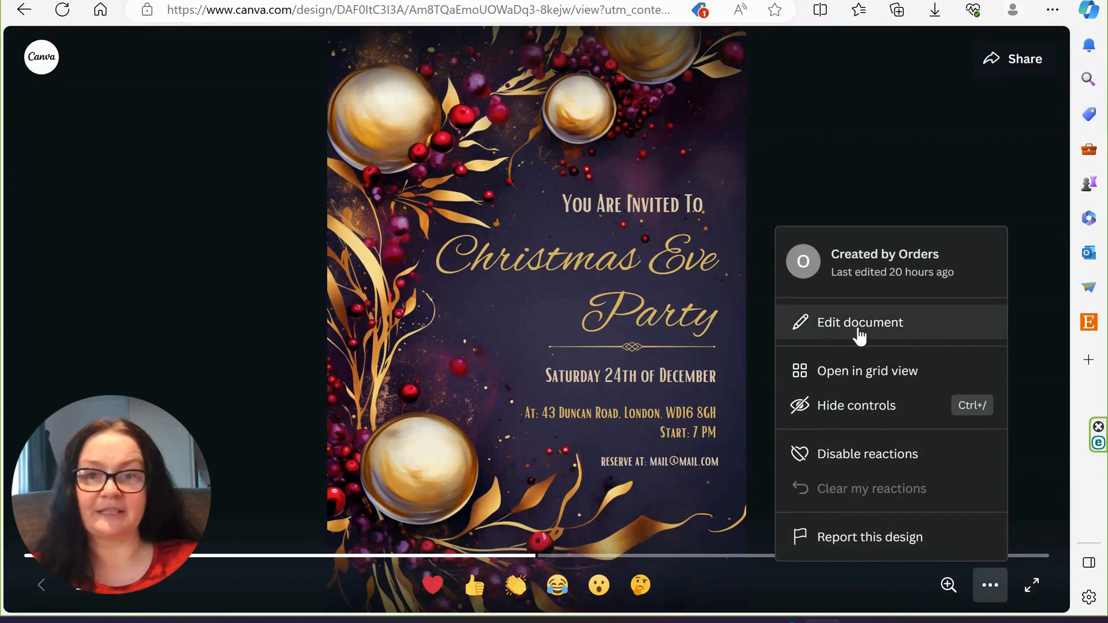
click(892, 331)
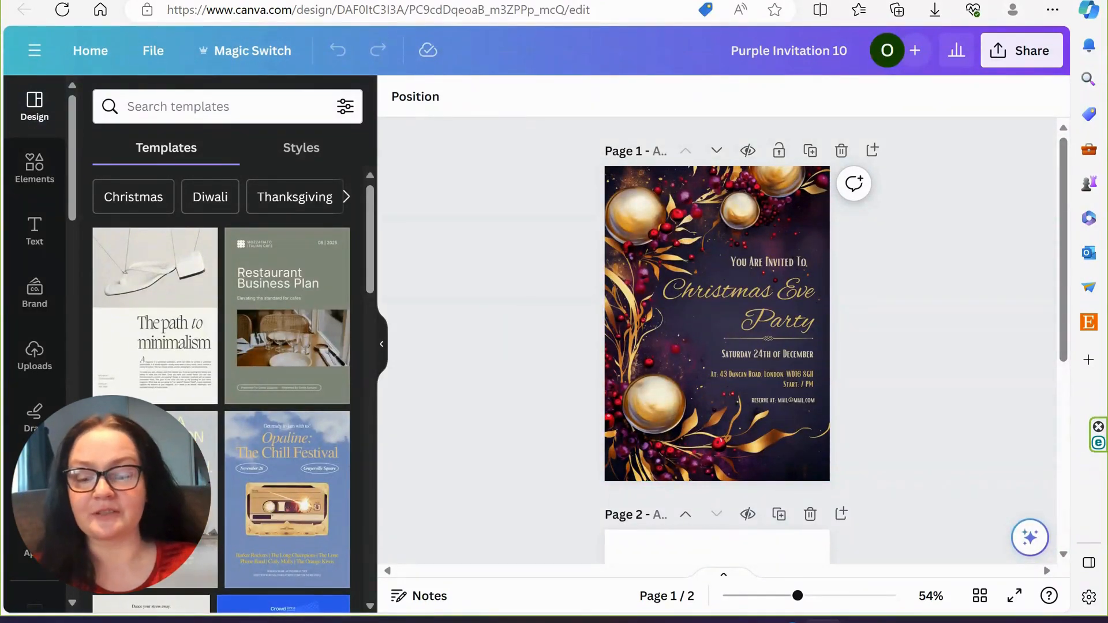
Step: Open canva.com in a new browser tab
key(ctrl+t)
text(canva.com)
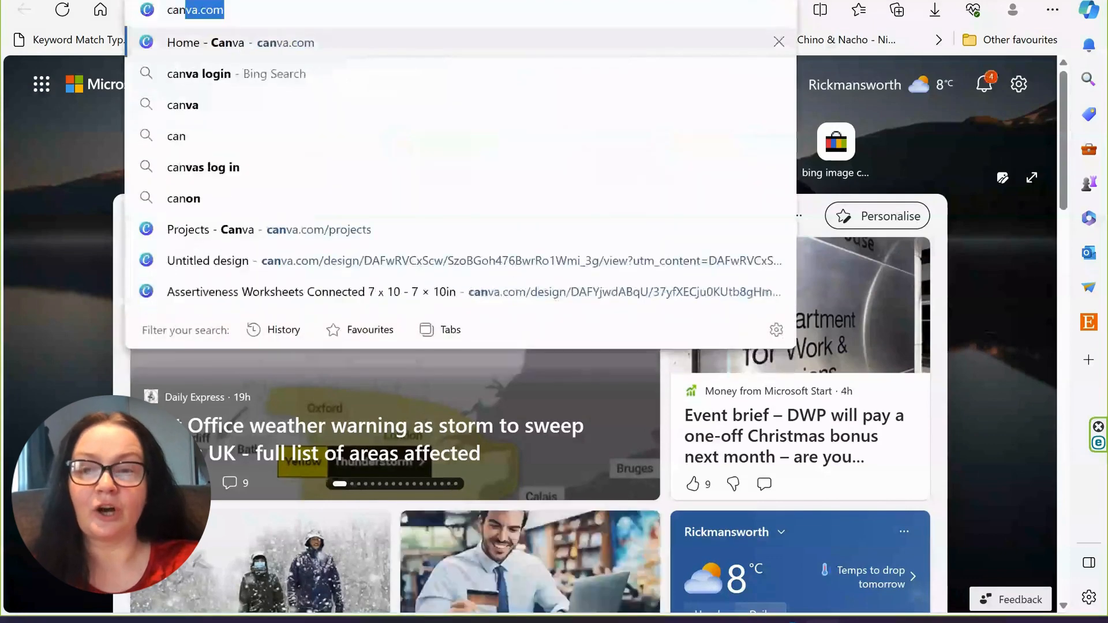
key(Return)
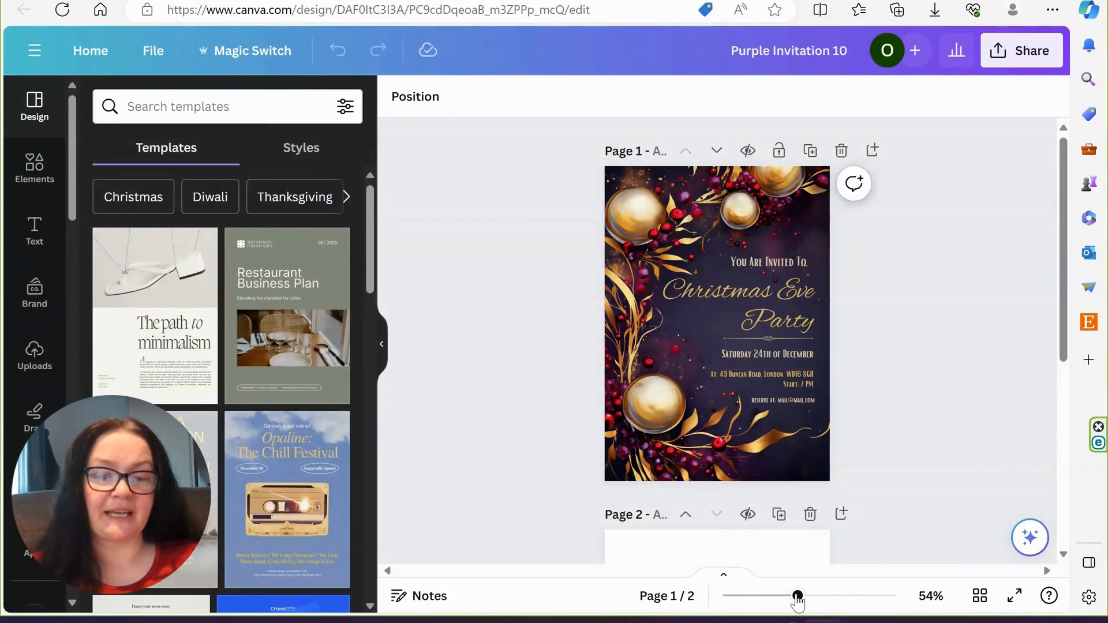
Step: Enlarge the invitation to 73% and examine both the front design and the second page
drag(797, 597, 811, 598)
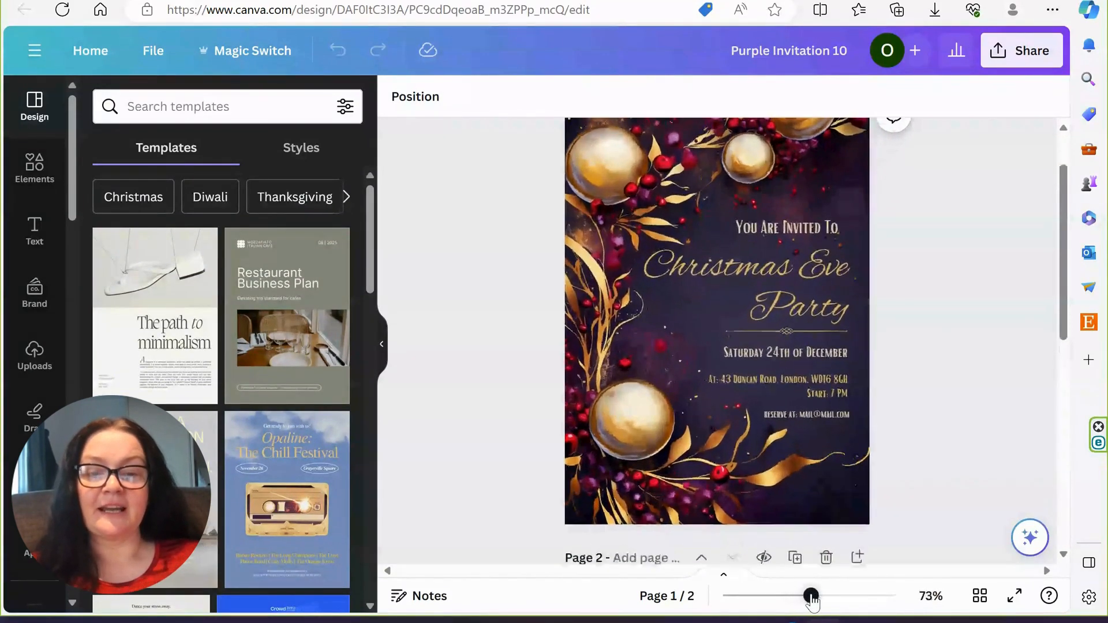
scroll(498, 362, down, 5)
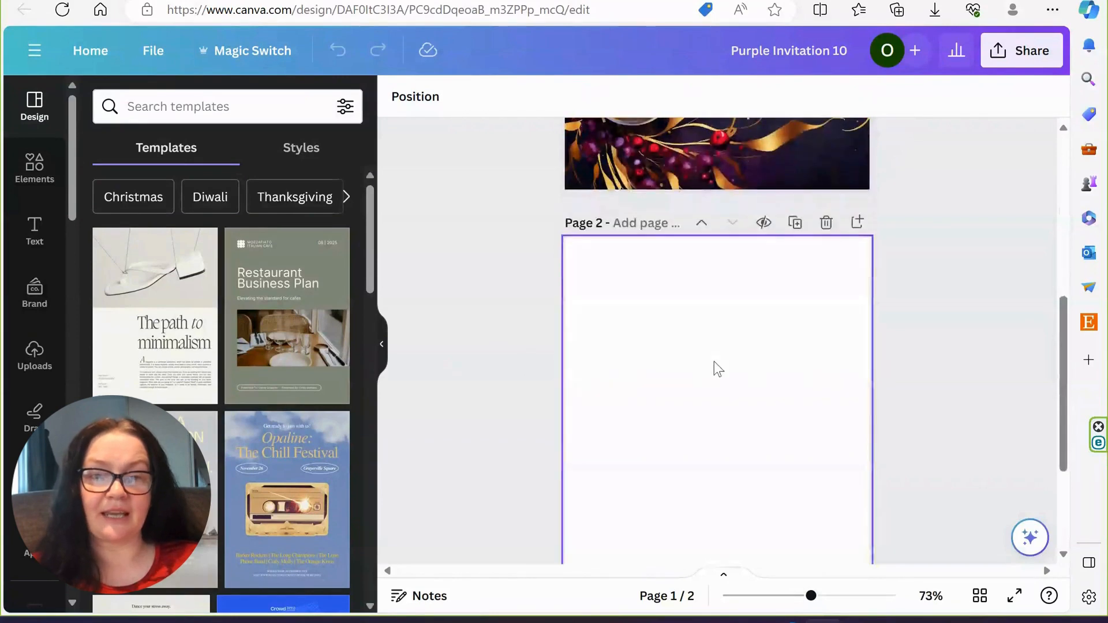
click(715, 361)
scroll(808, 364, up, 3)
scroll(815, 369, up, 2)
scroll(812, 354, down, 3)
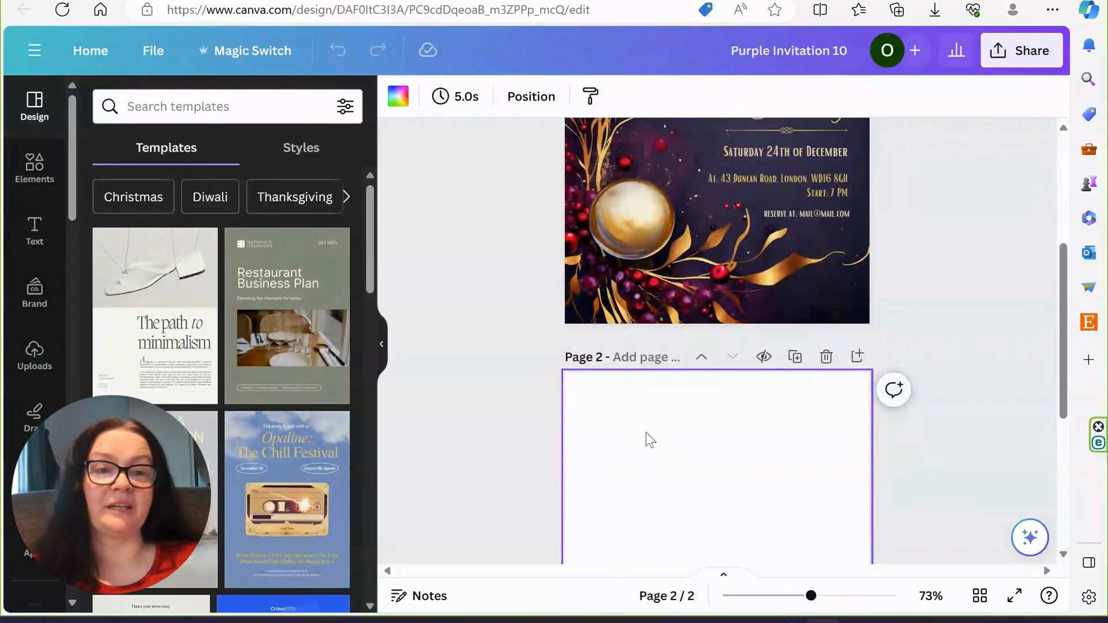
Step: Open the Print with Canva options for the design and view the printable products
click(994, 67)
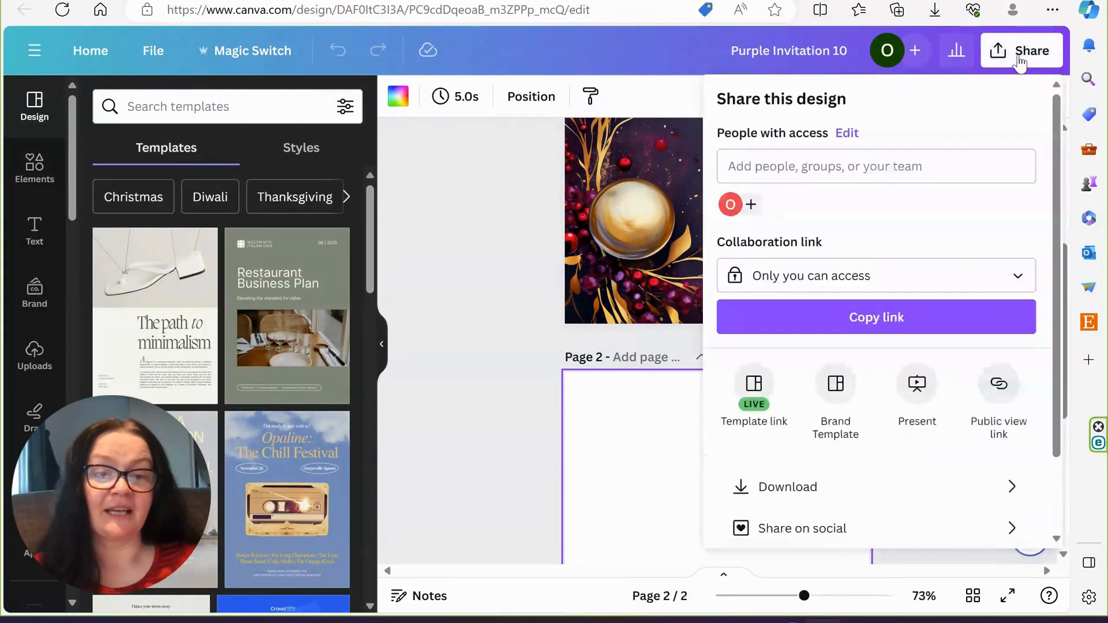
scroll(855, 425, down, 2)
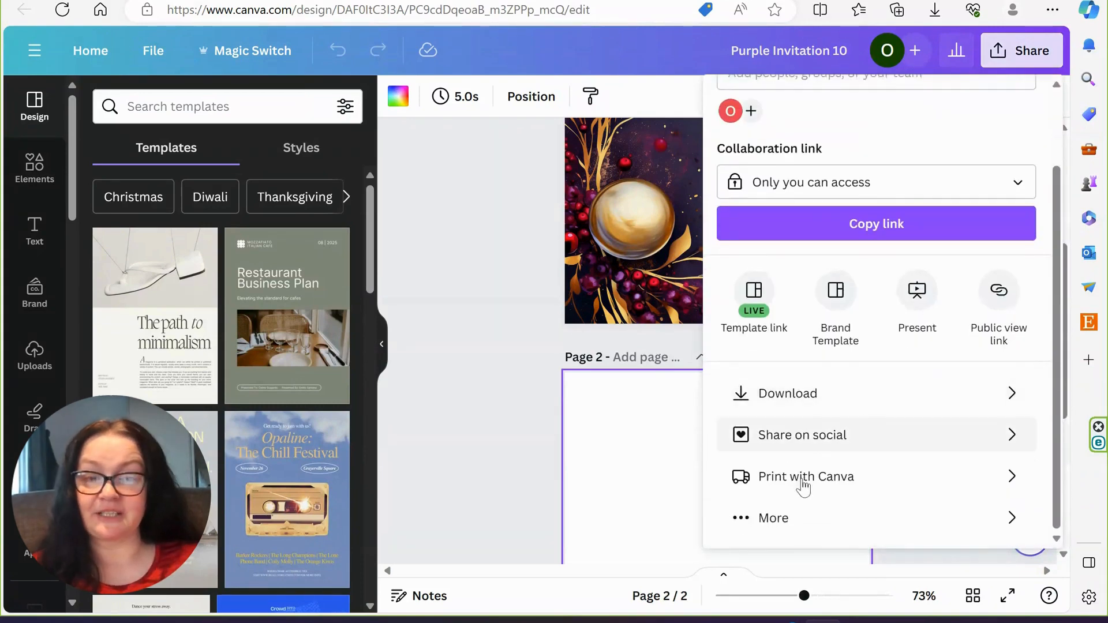
click(828, 474)
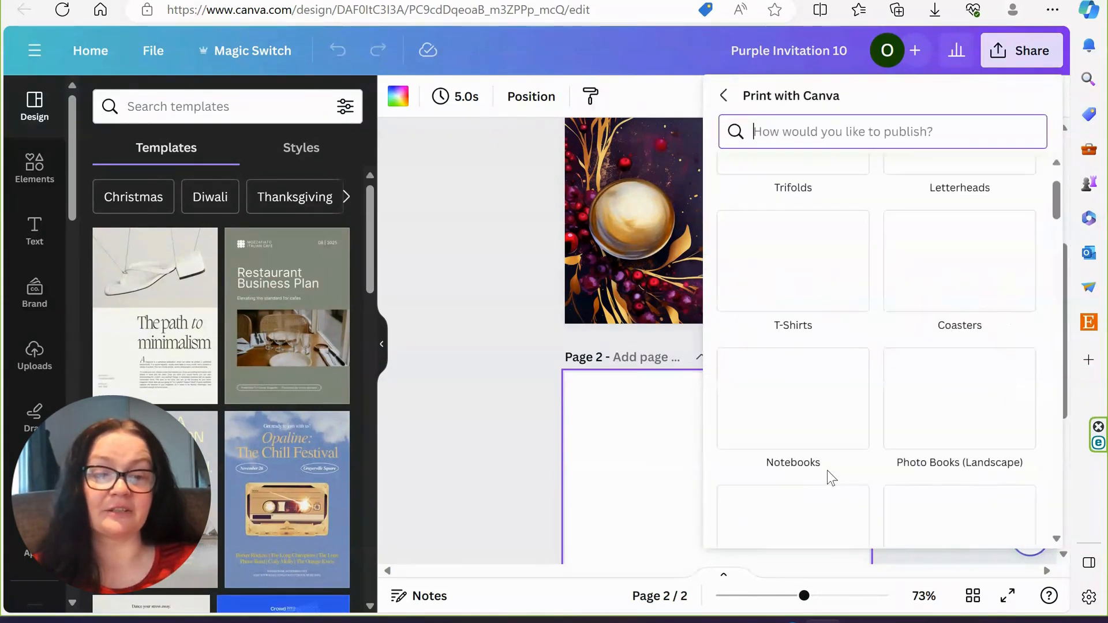
scroll(826, 331, down, 1)
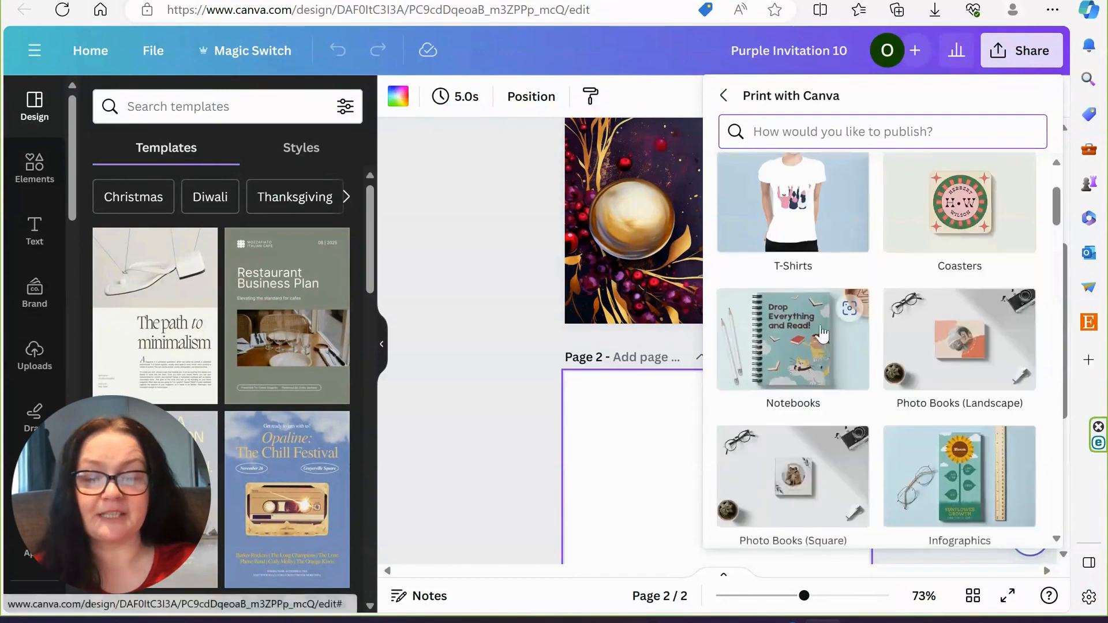
Step: Search the print products for "invit" and resize the design for Invitations (Portrait)
scroll(829, 289, up, 3)
text(invit)
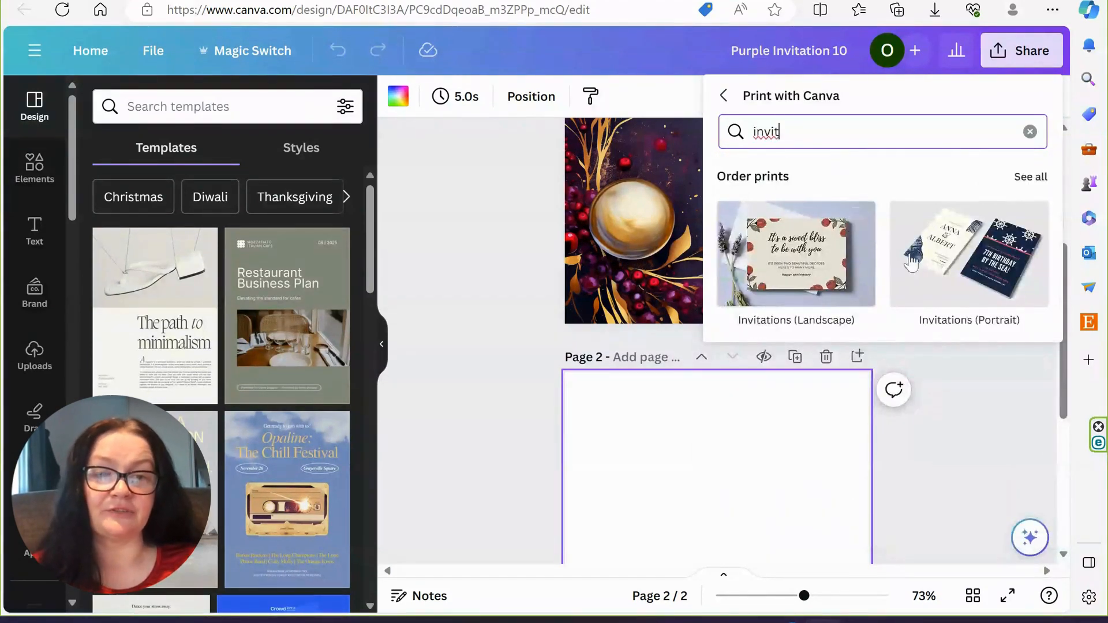
click(964, 244)
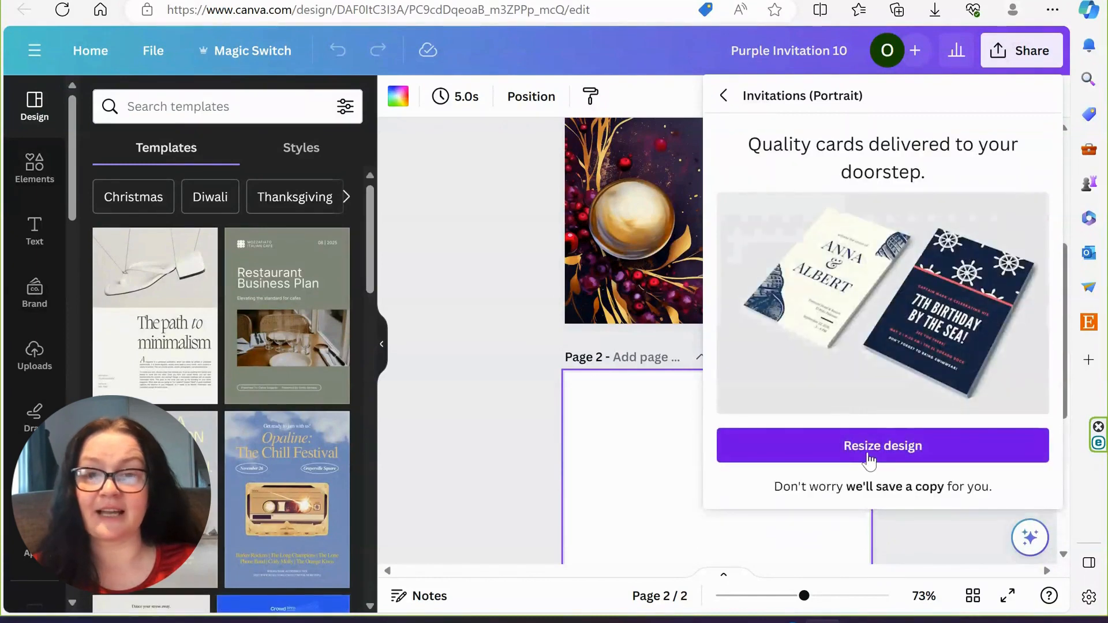
click(869, 448)
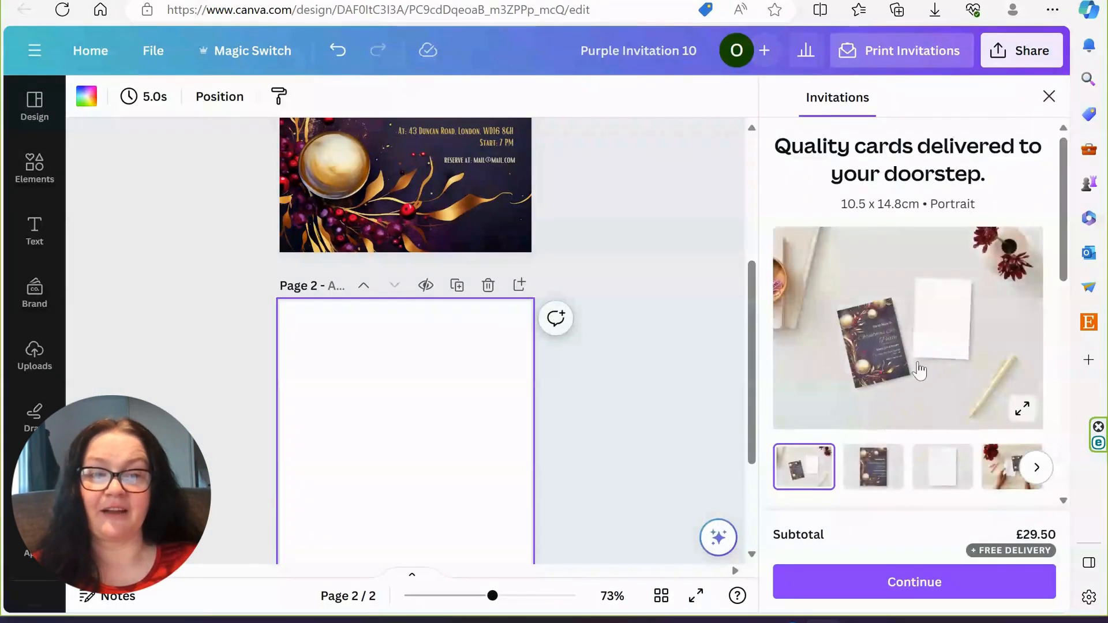
Step: Review the invitation's print pages, paper type, finish and quantity options, and close the print order settings
scroll(933, 384, down, 4)
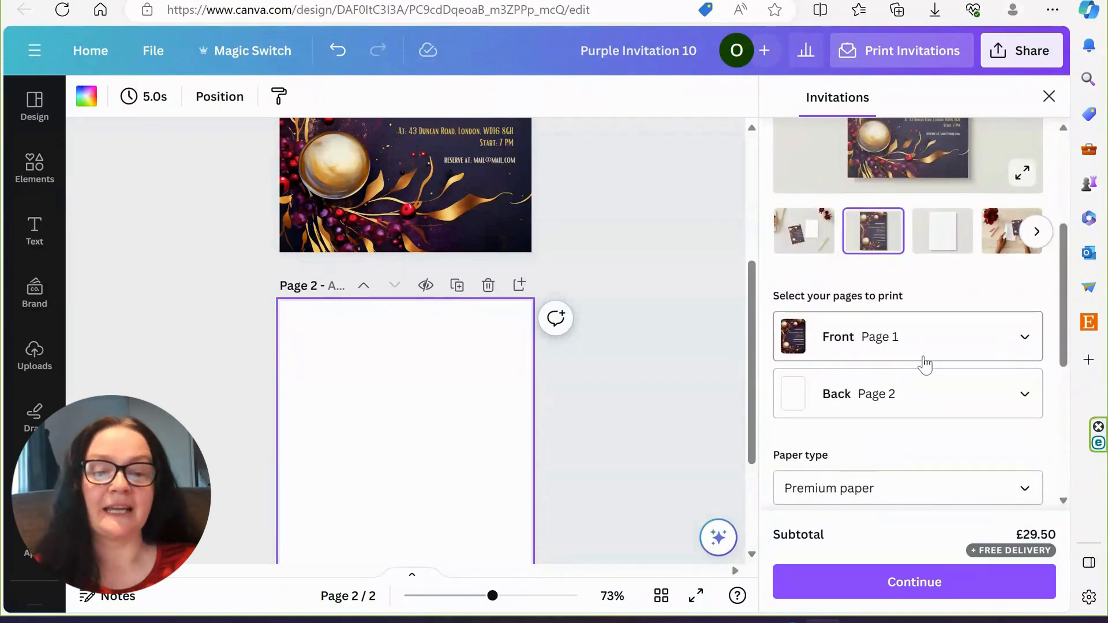
scroll(924, 340, down, 3)
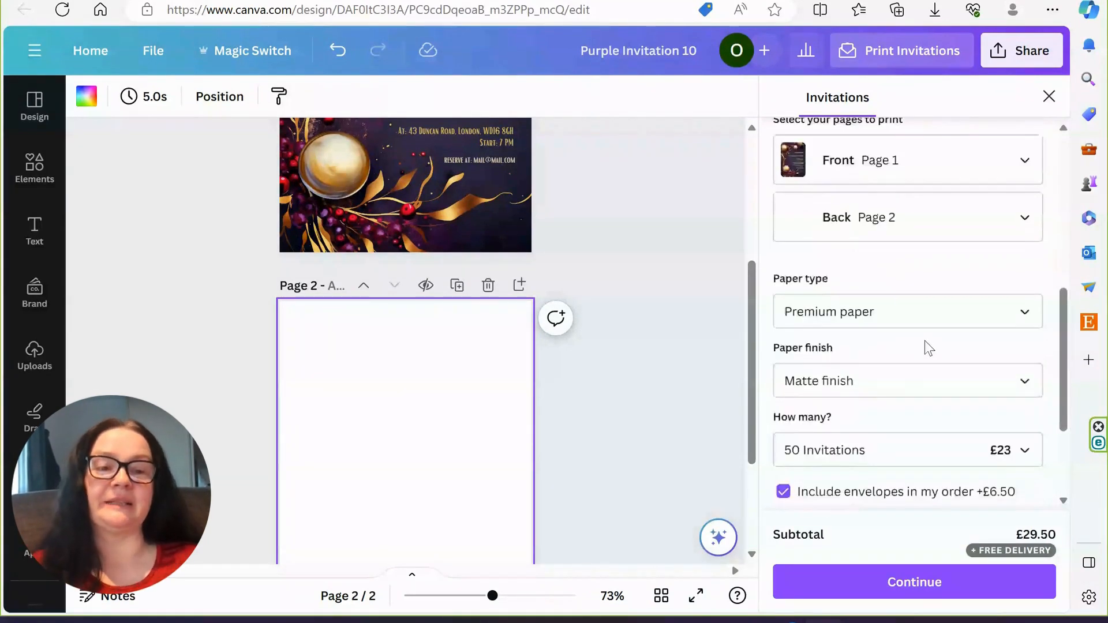
scroll(925, 340, up, 3)
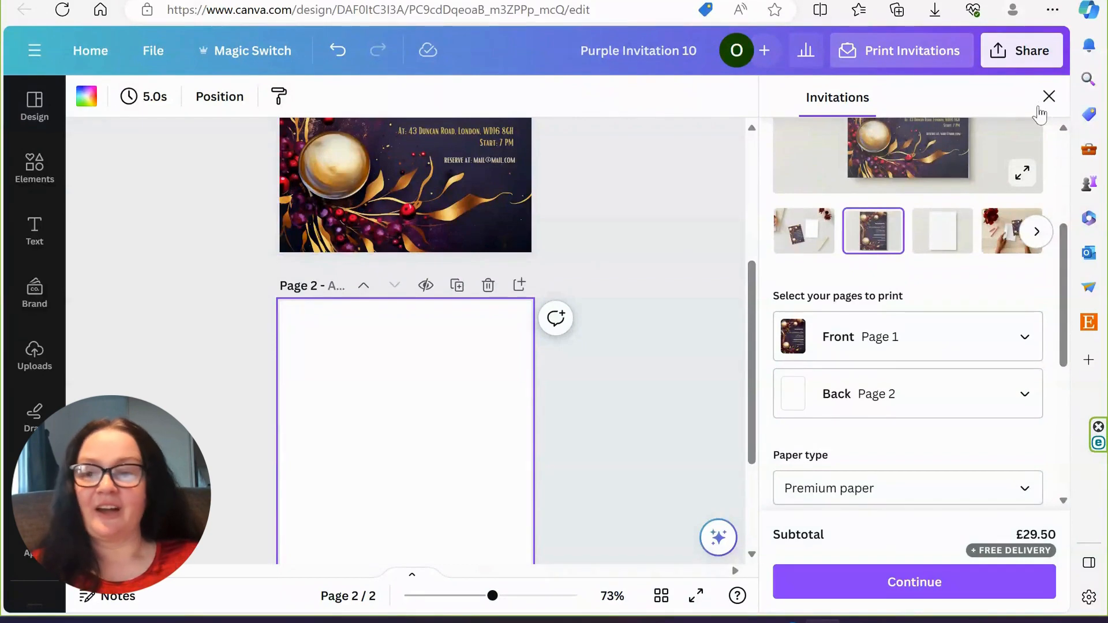
click(1049, 96)
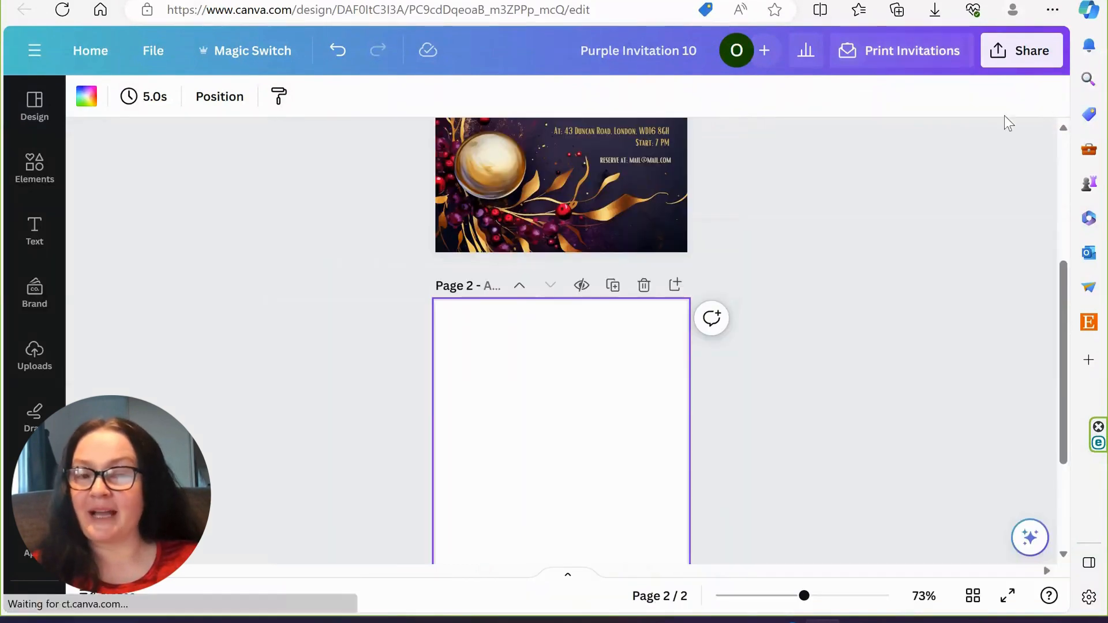
Step: Bring back the design templates, return to page 1 and select the invitation's background image
click(39, 127)
scroll(819, 343, up, 5)
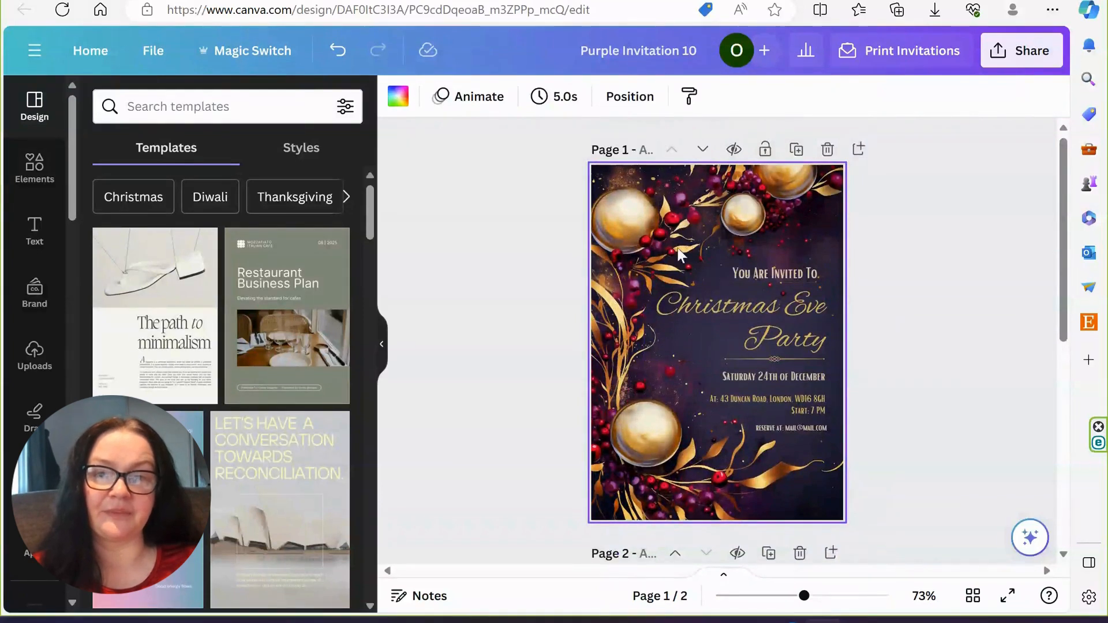
click(629, 206)
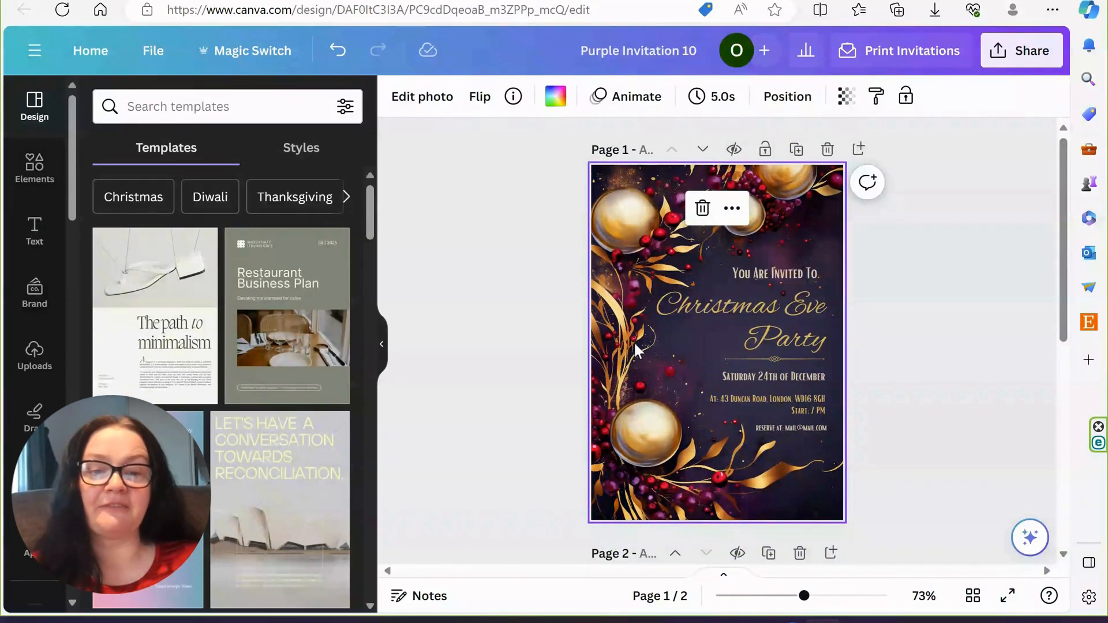
Step: Browse the available fonts for the "You Are Invited To" line, down to the recently used ones
click(798, 272)
click(450, 104)
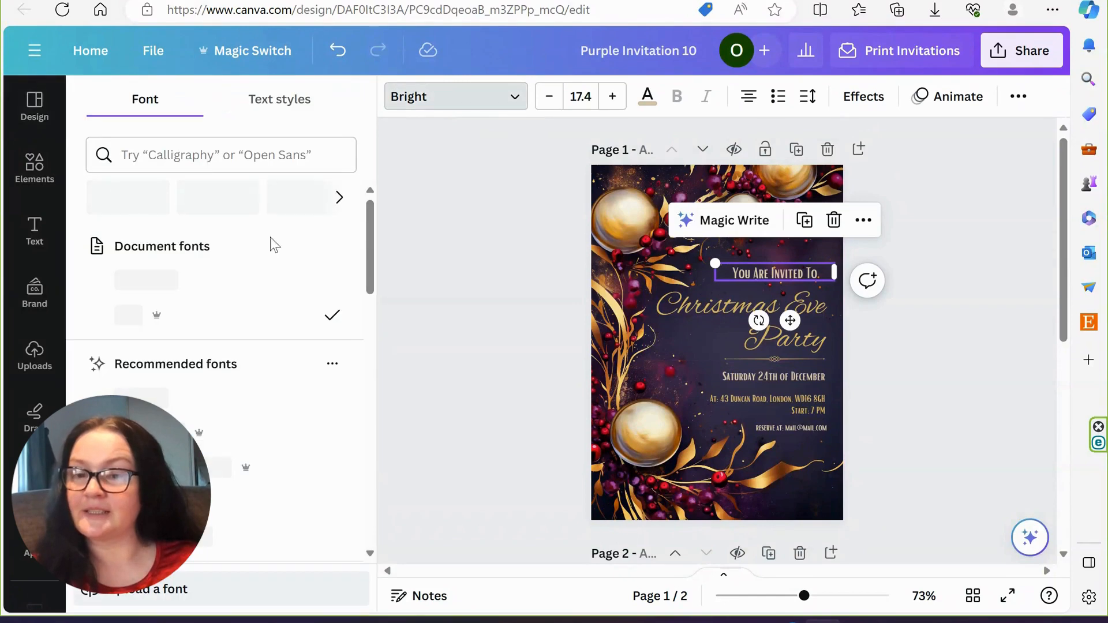
scroll(119, 390, down, 5)
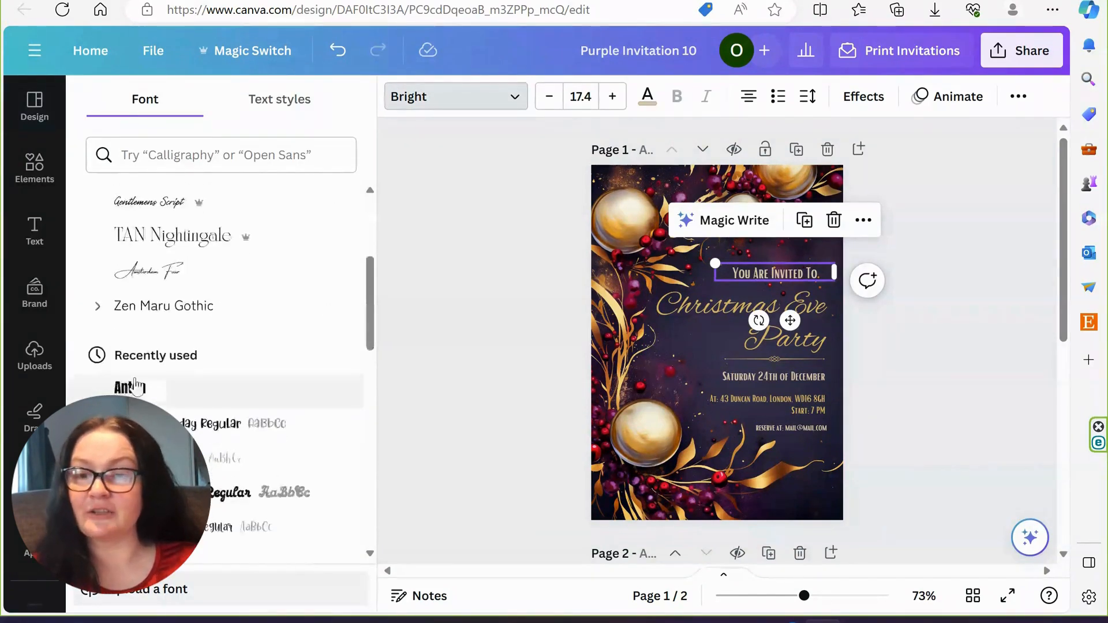
scroll(210, 372, down, 3)
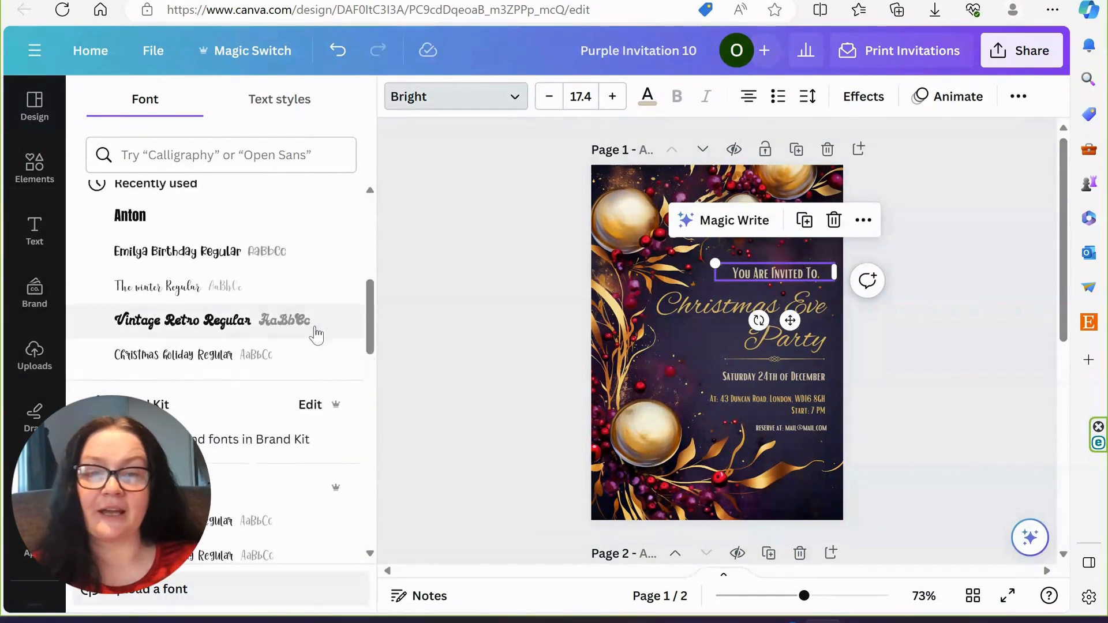
Step: Set the "Christmas Eve Party" heading in the Bright font and enlarge it to size 42.2
click(697, 307)
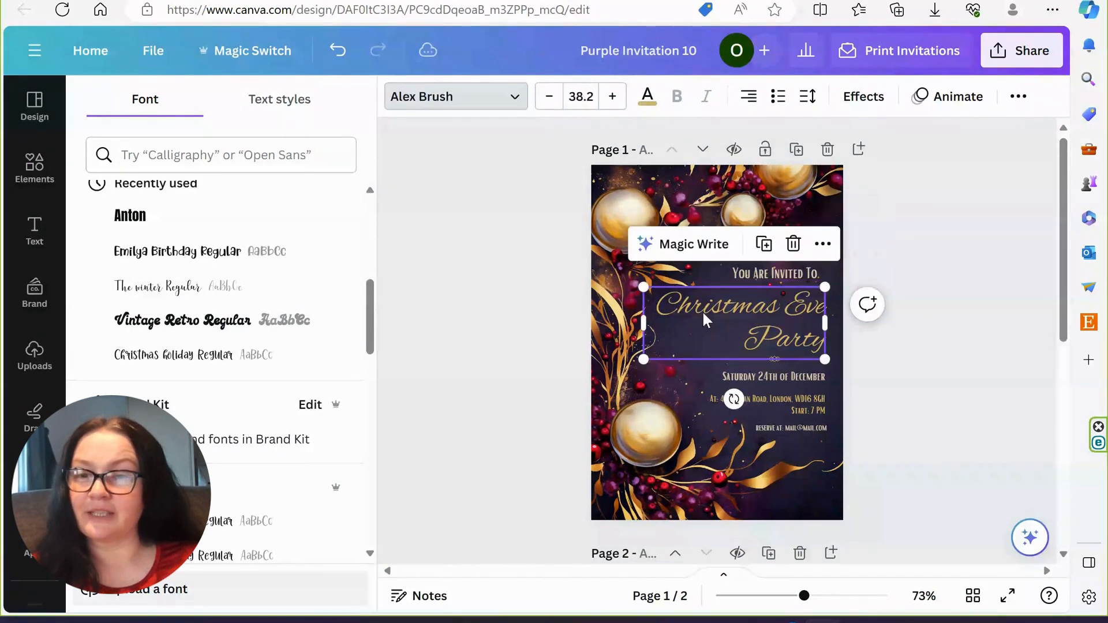
scroll(213, 343, up, 6)
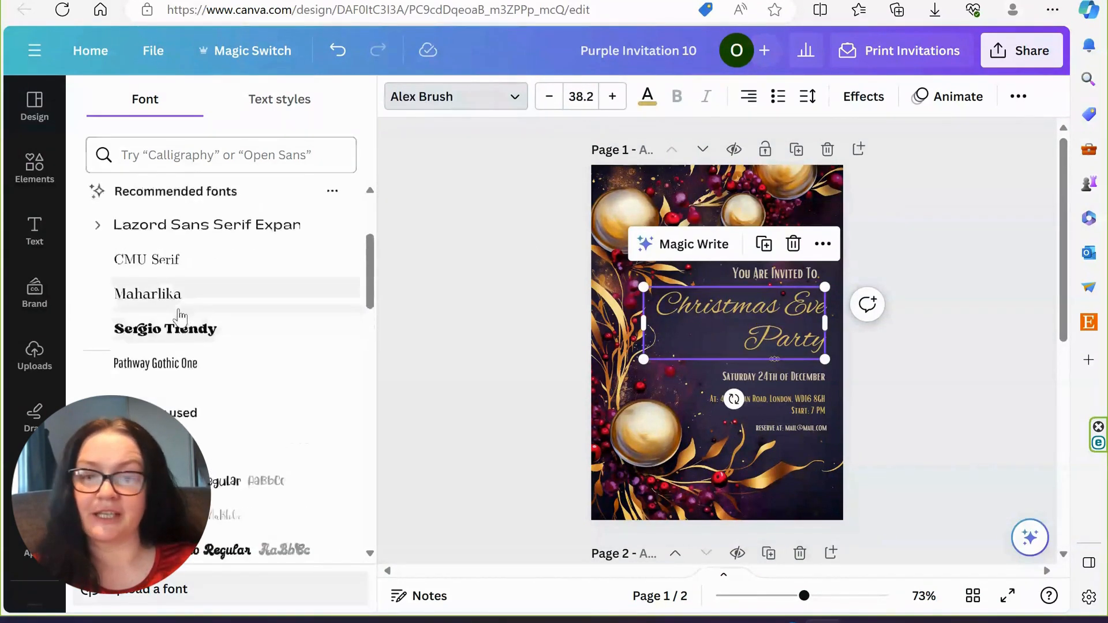
click(168, 315)
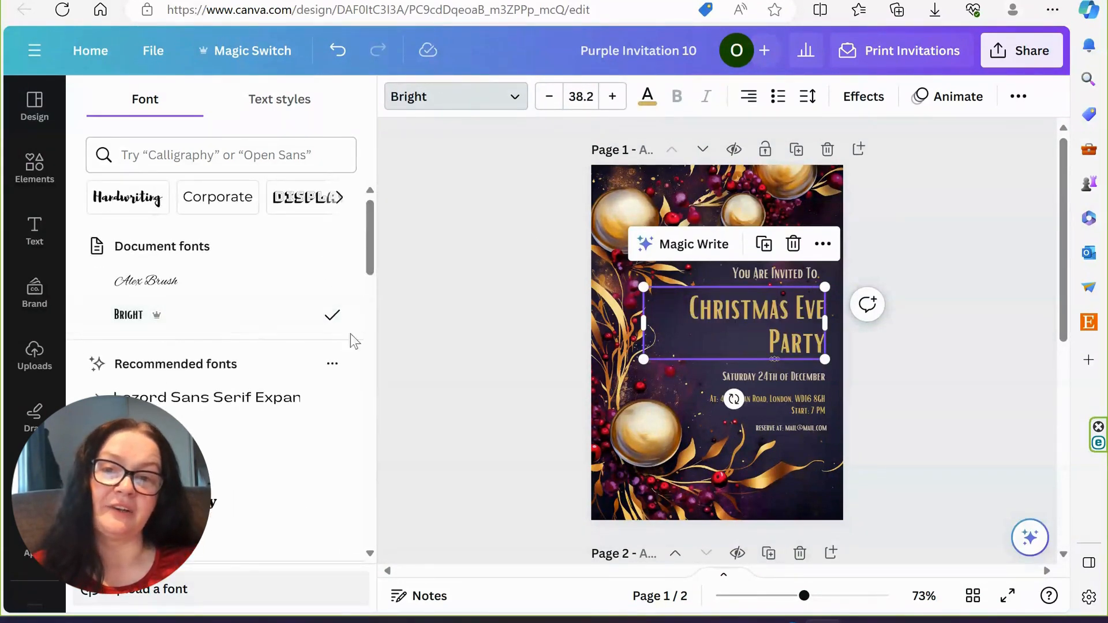
click(612, 97)
click(612, 96)
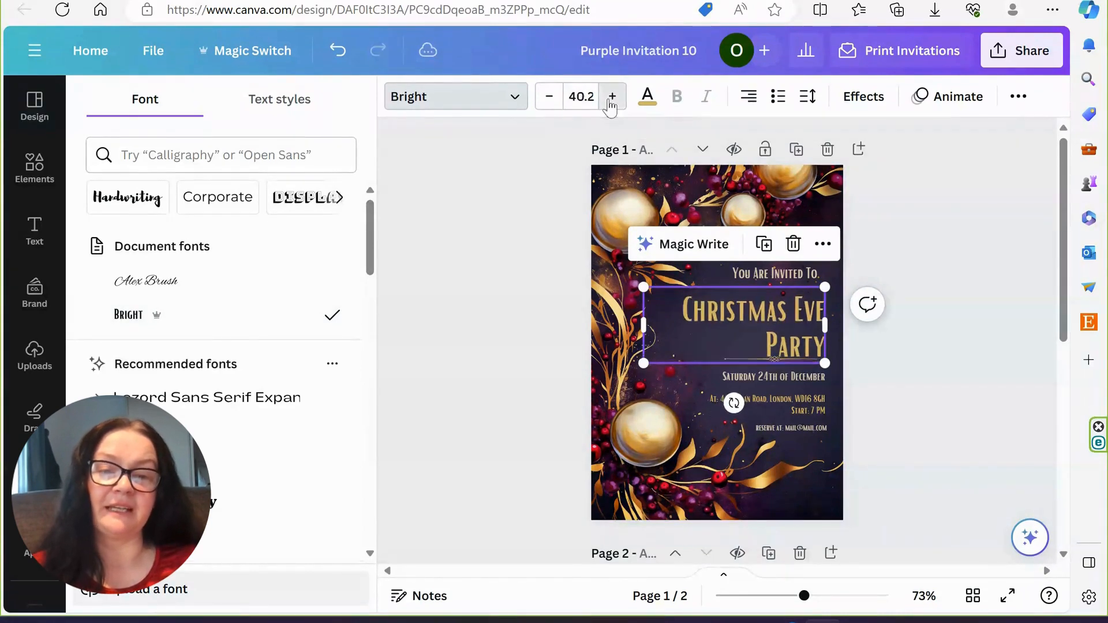
click(611, 97)
click(612, 96)
Step: Move the "Christmas Eve Party" heading up and shift the ornamental divider up, clear of the date line
drag(756, 345, 753, 323)
click(809, 363)
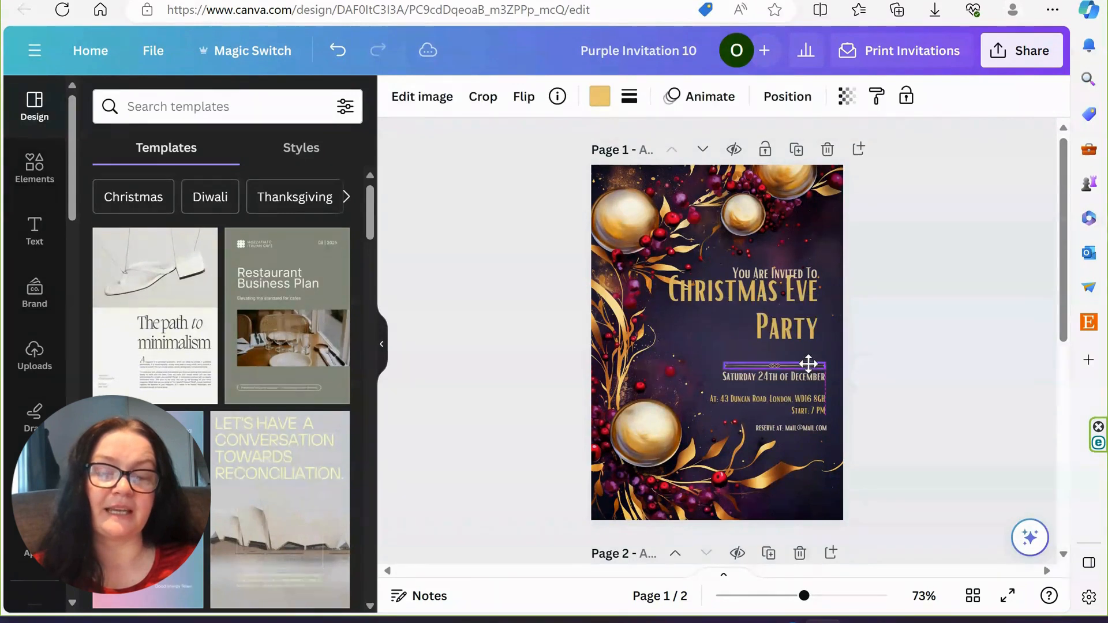
drag(808, 362, 809, 361)
click(935, 331)
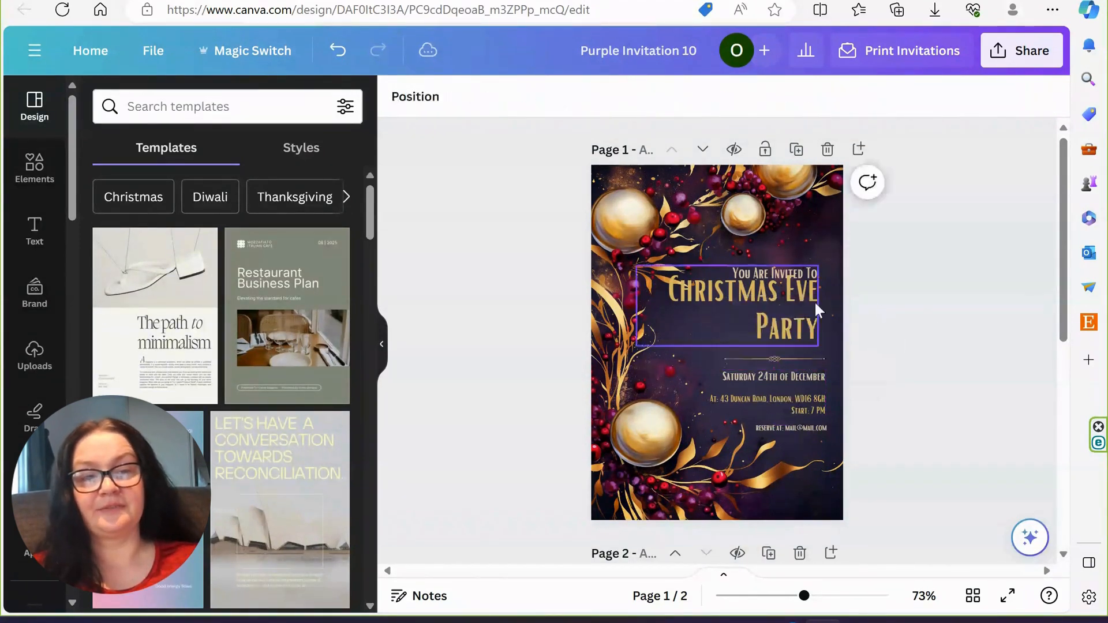
drag(782, 312, 780, 318)
click(928, 331)
Step: Move the "You Are Invited To" line slightly up, clear of the heading below it
click(771, 269)
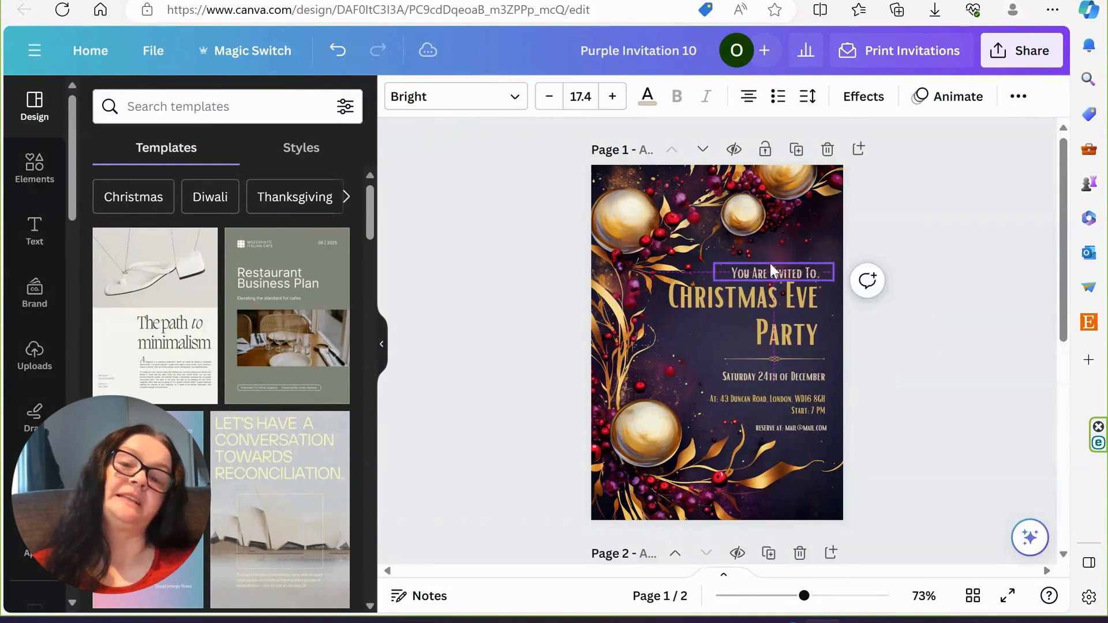
drag(771, 269, 770, 262)
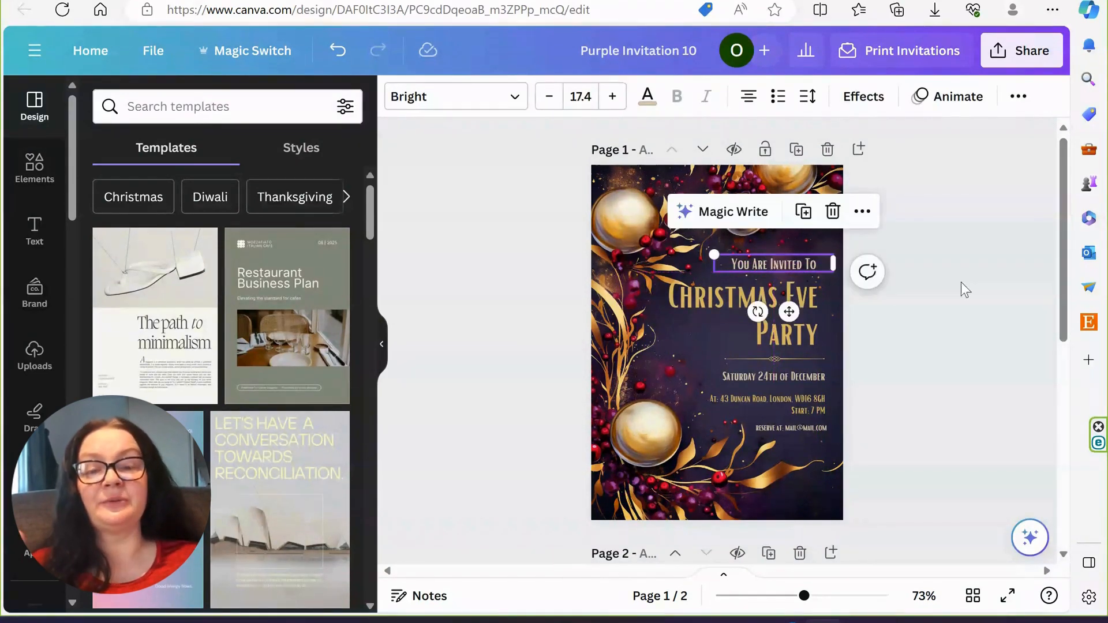
click(962, 283)
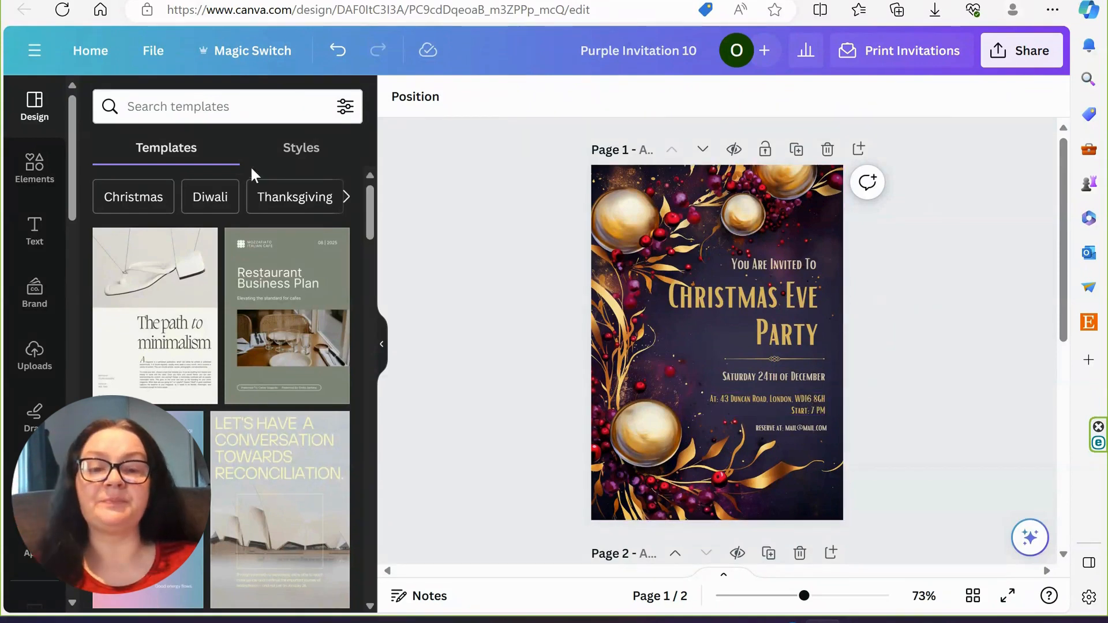
Step: Open creativefabrica.com in a new browser tab and sign in with the first suggested Google account
click(770, 316)
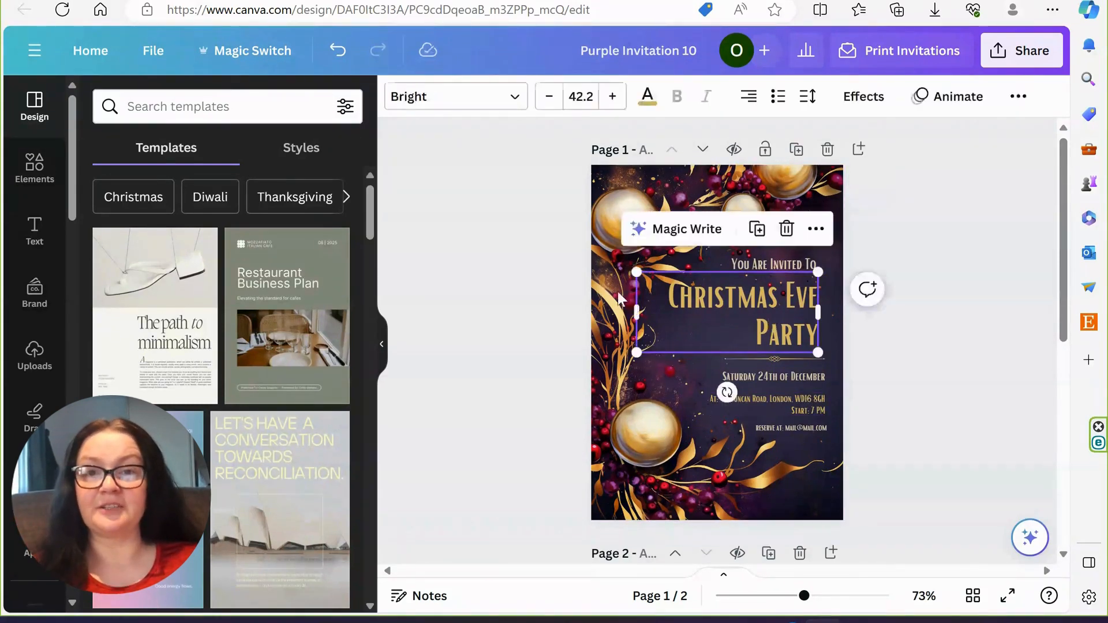
key(ctrl+t)
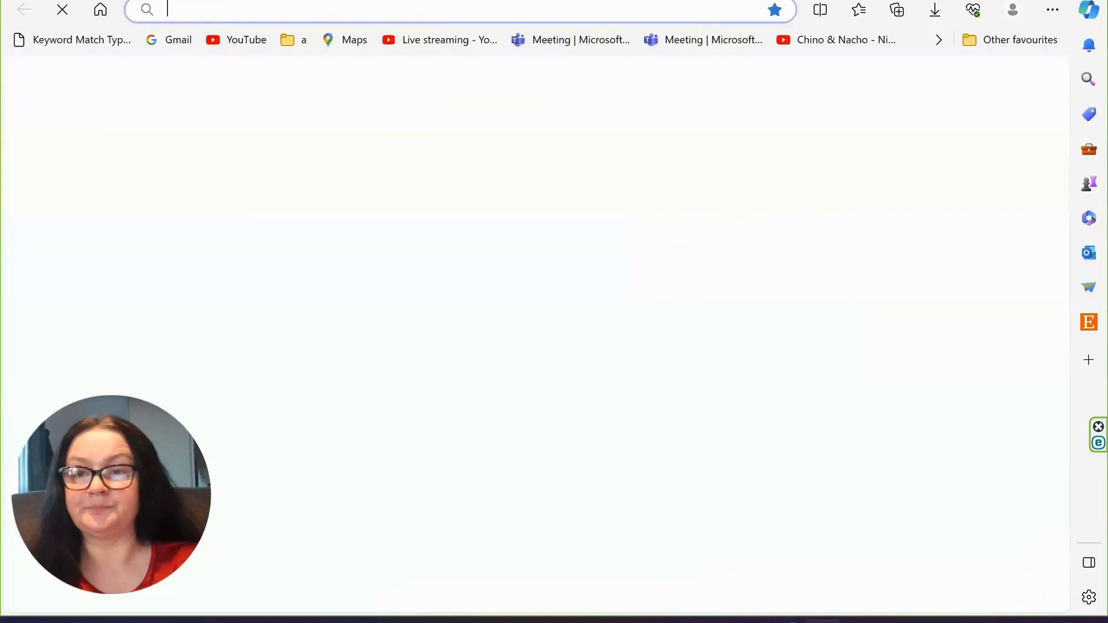
text(crea)
key(Return)
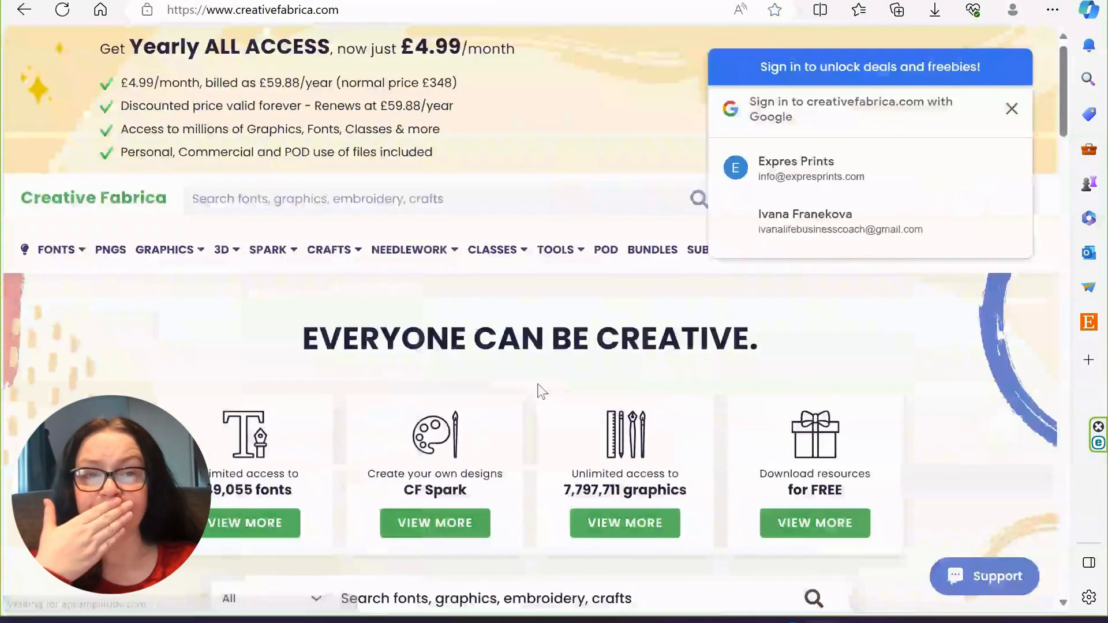
click(820, 169)
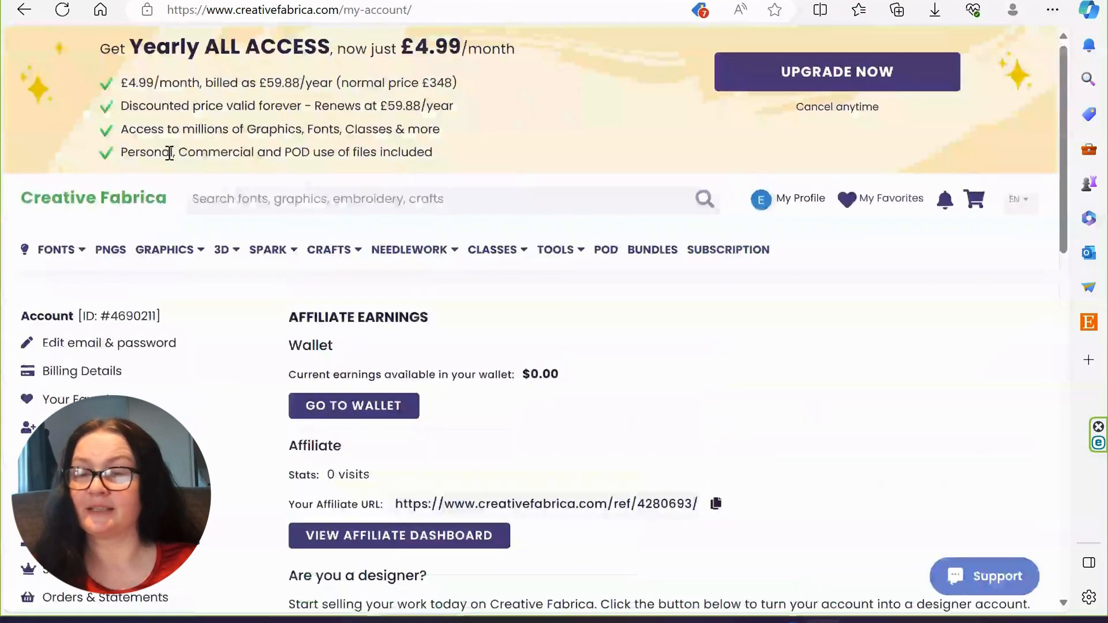
Step: Go from the Creative Fabrica home page to its free resources and browse the free fonts
click(105, 197)
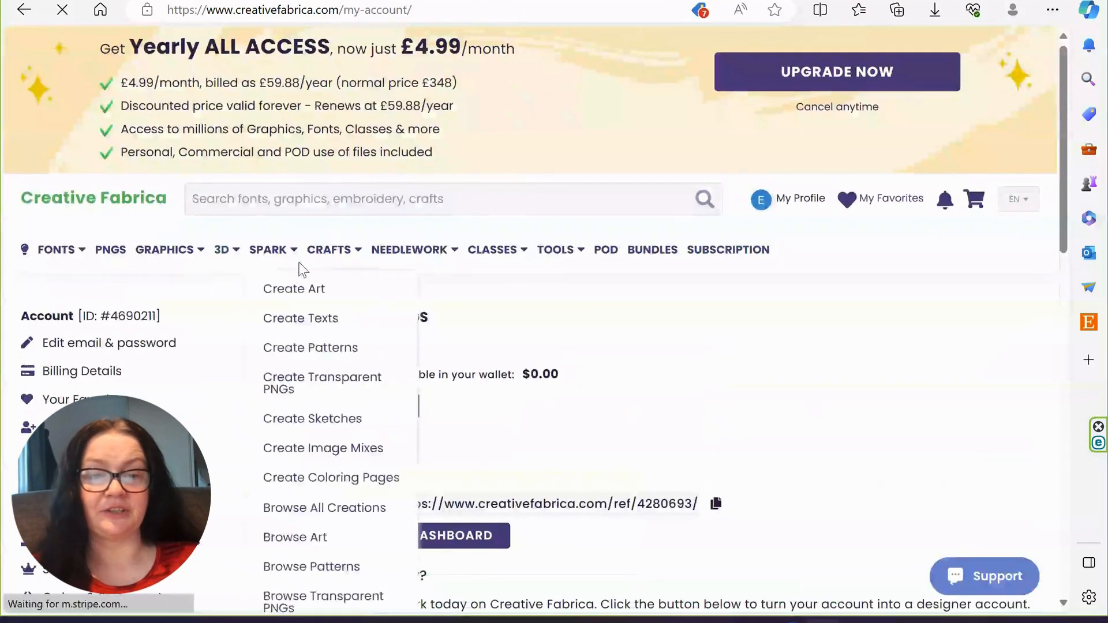
click(815, 523)
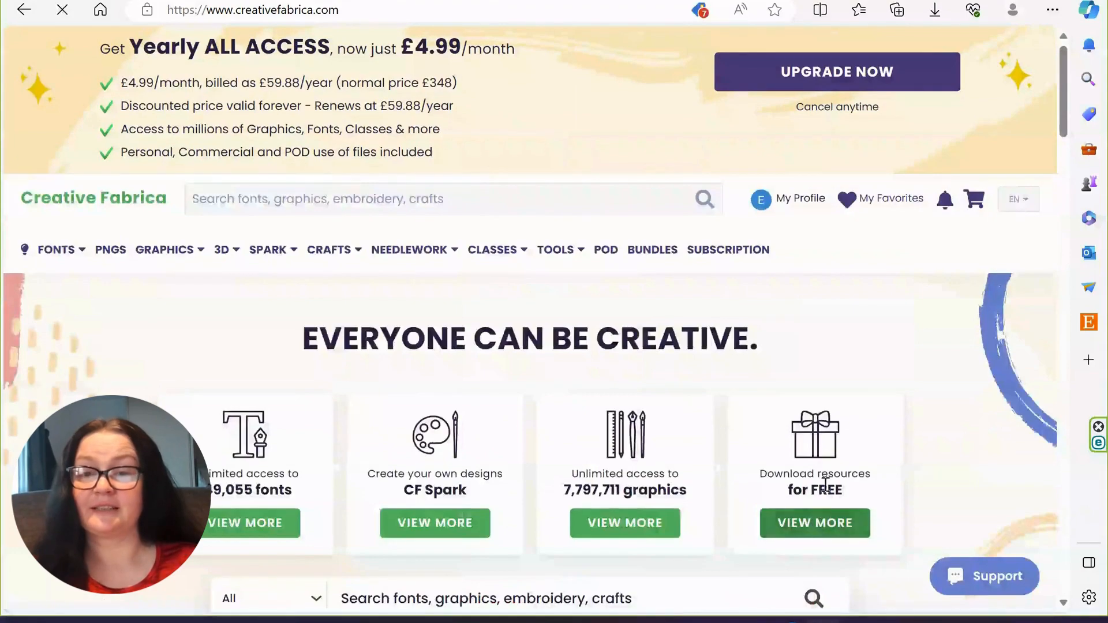
scroll(804, 444, down, 6)
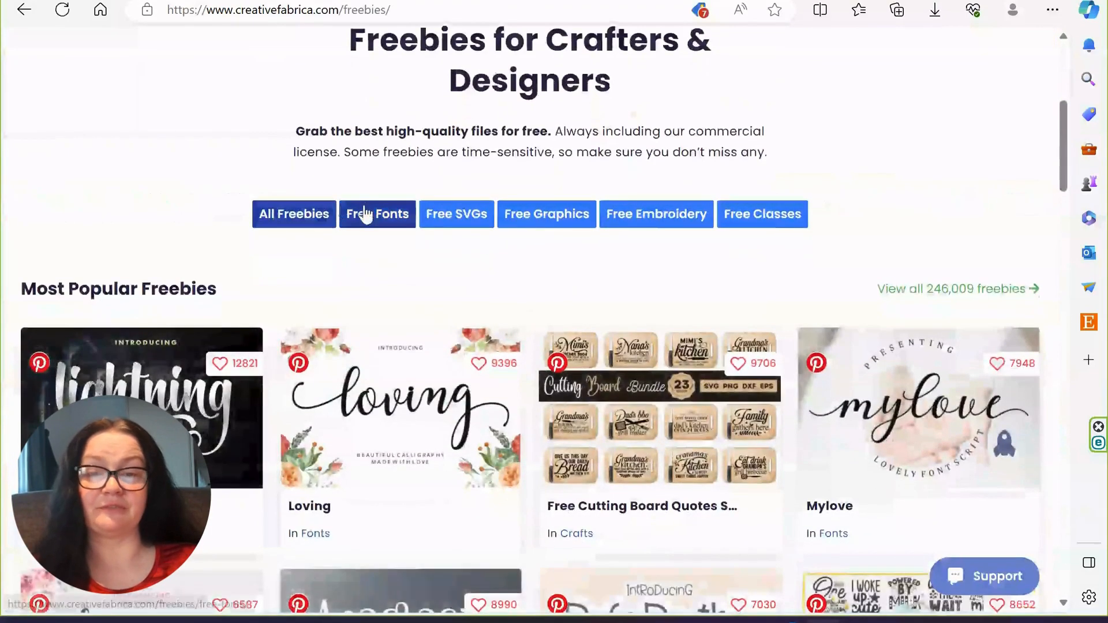
click(367, 216)
scroll(495, 290, down, 10)
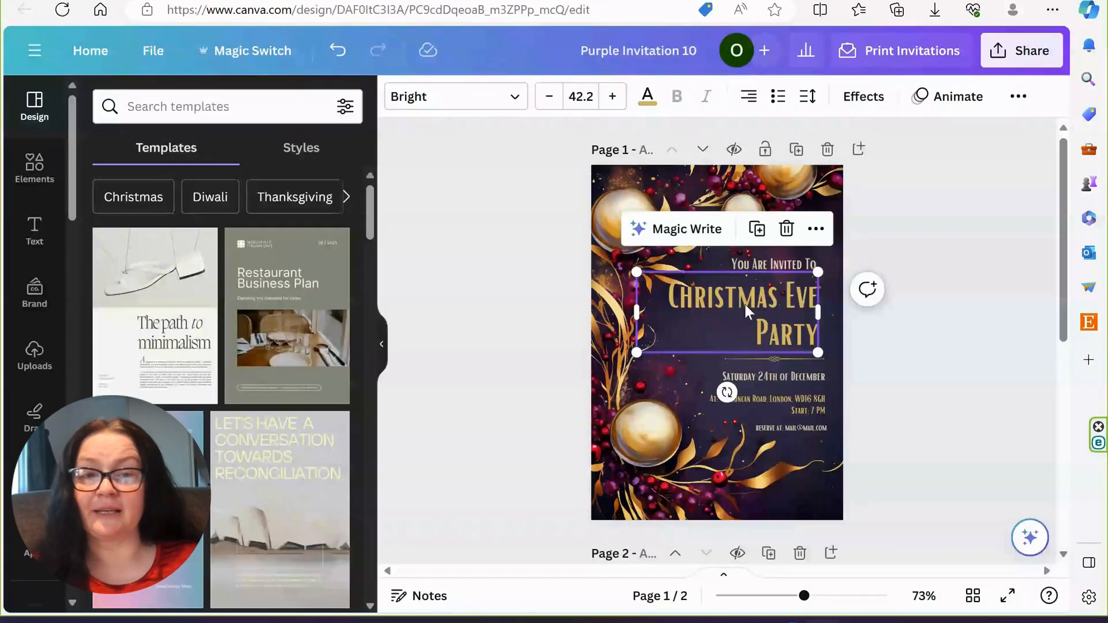
Step: Back in Canva, open the font upload file picker for the "Christmas Eve Party" heading and close it without choosing a file
double_click(745, 312)
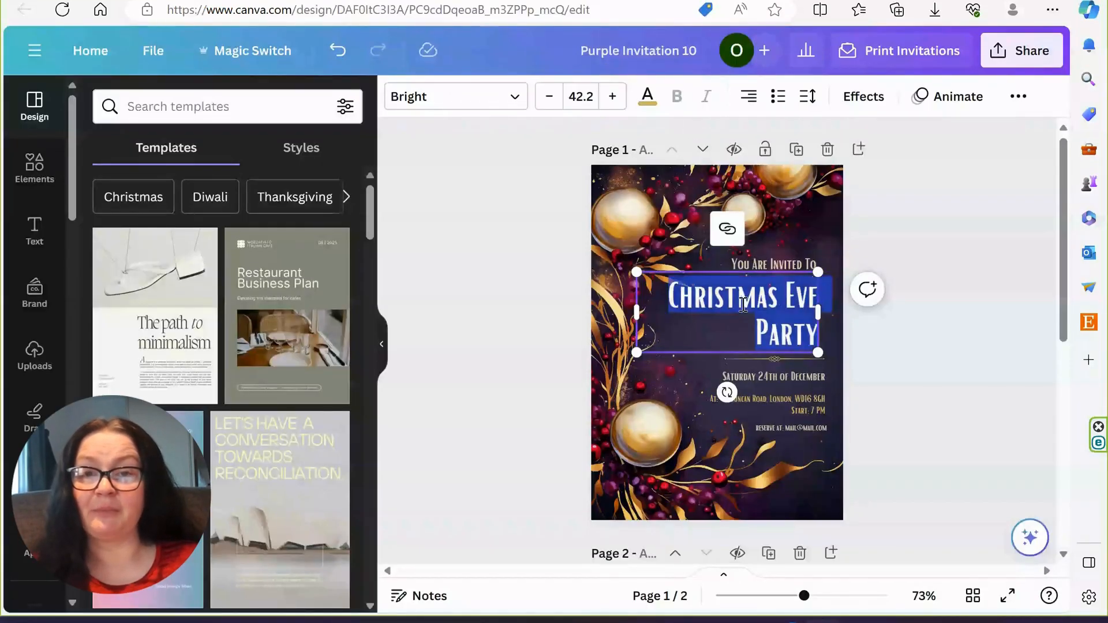
click(493, 105)
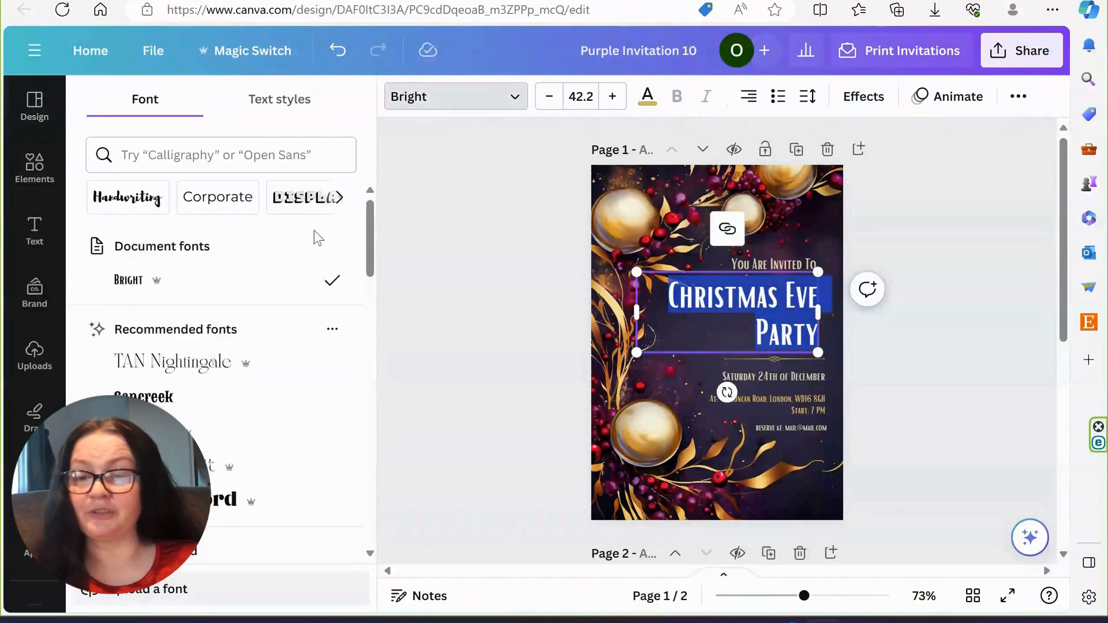
click(140, 594)
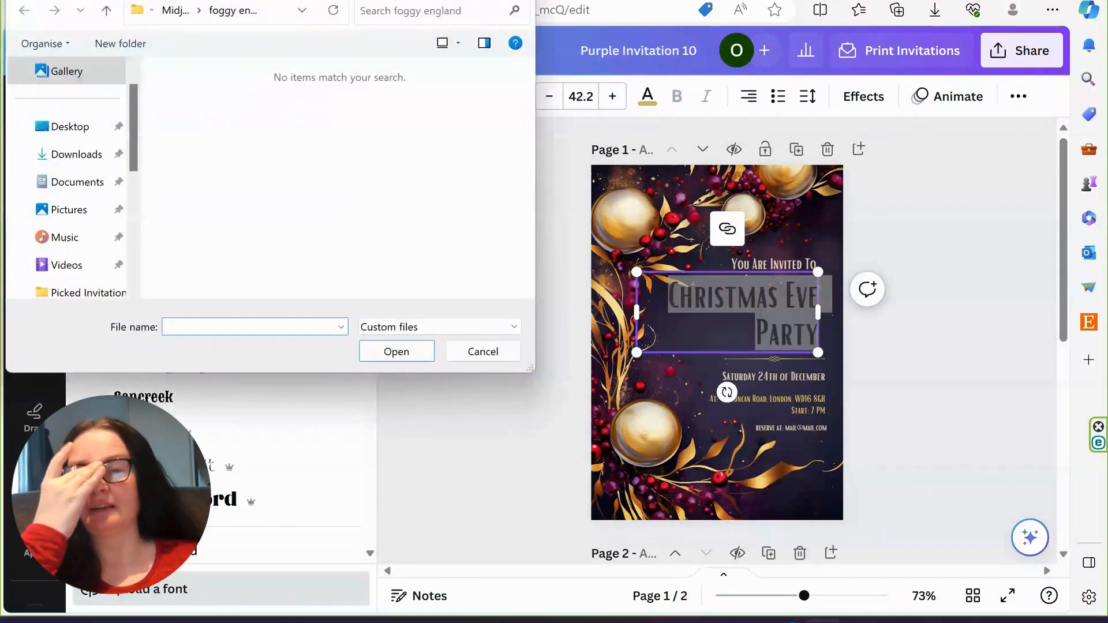
click(464, 346)
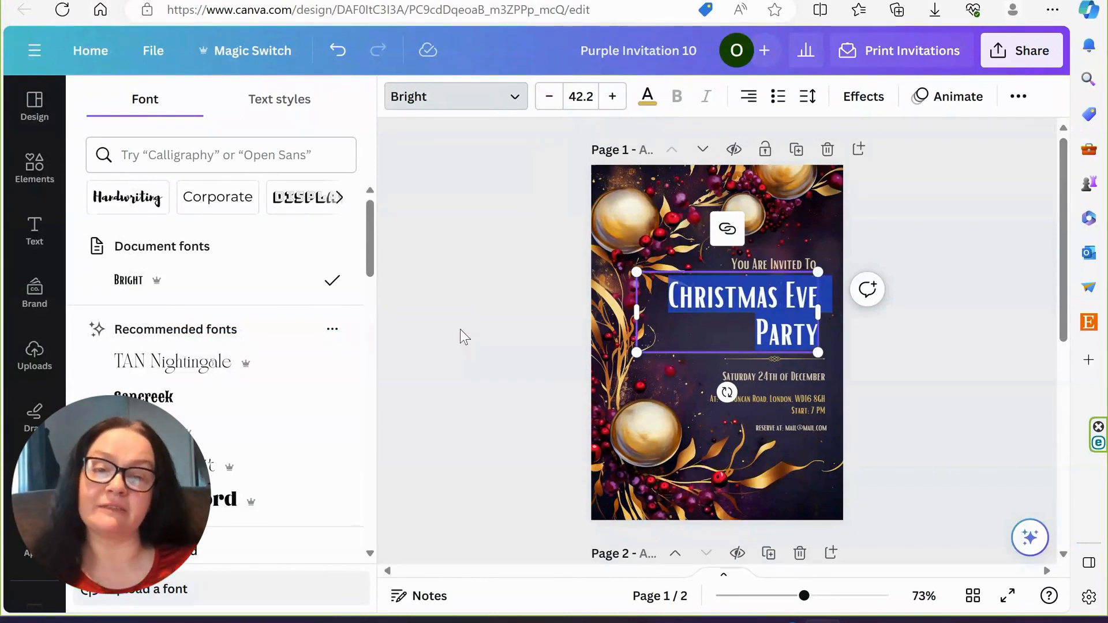
click(496, 388)
click(939, 408)
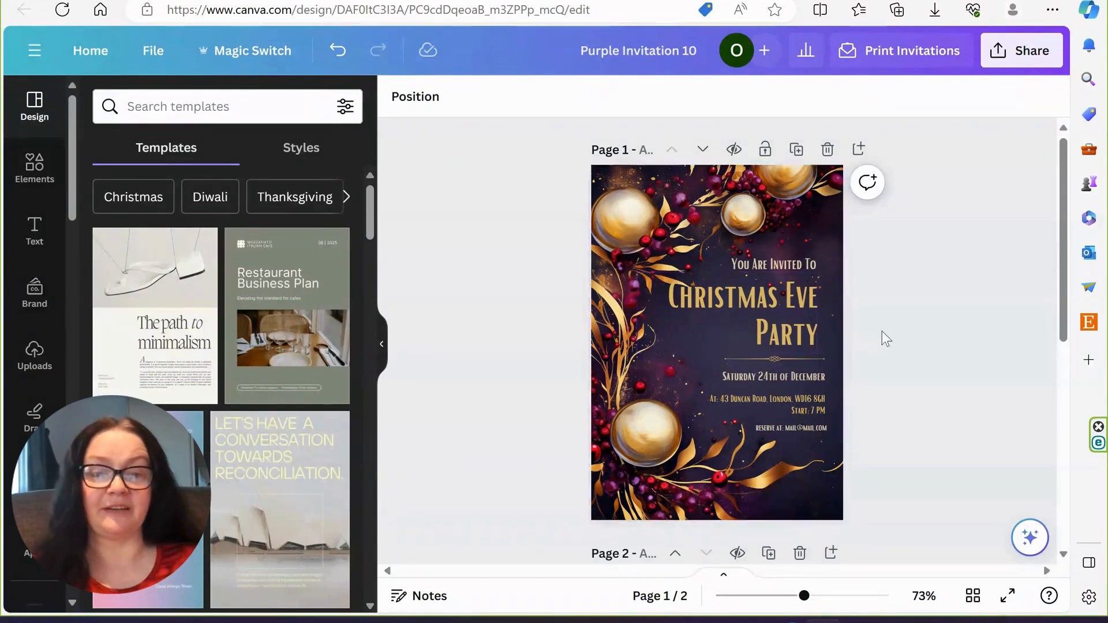
Step: Recolor the "Saturday 24th of December" line with #7D324B, sampled from the background image near the berries
click(776, 376)
click(647, 94)
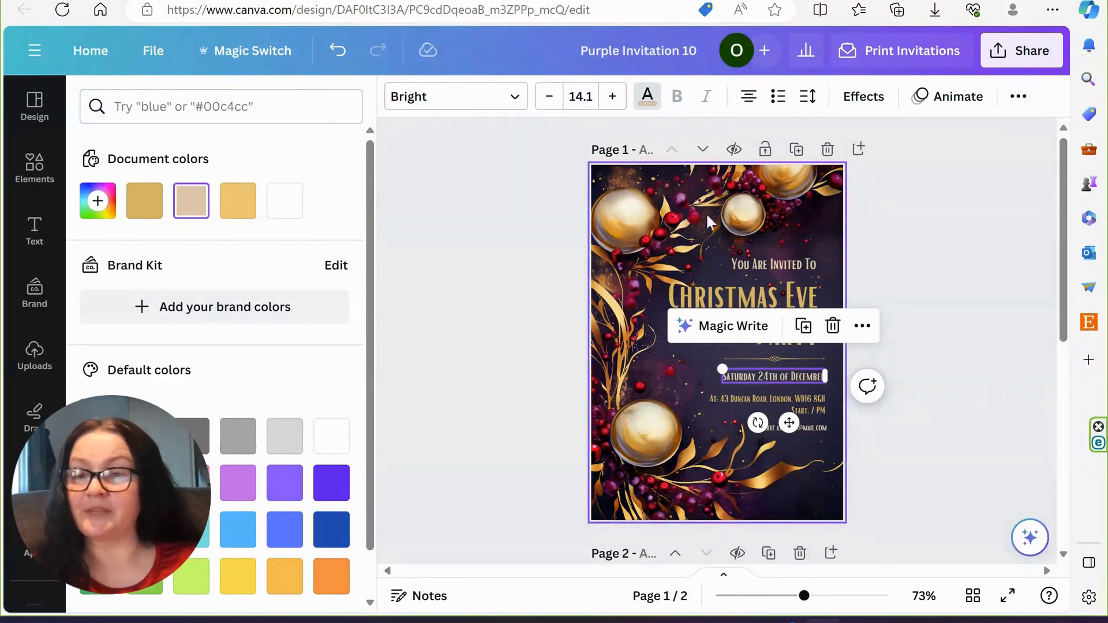
click(97, 202)
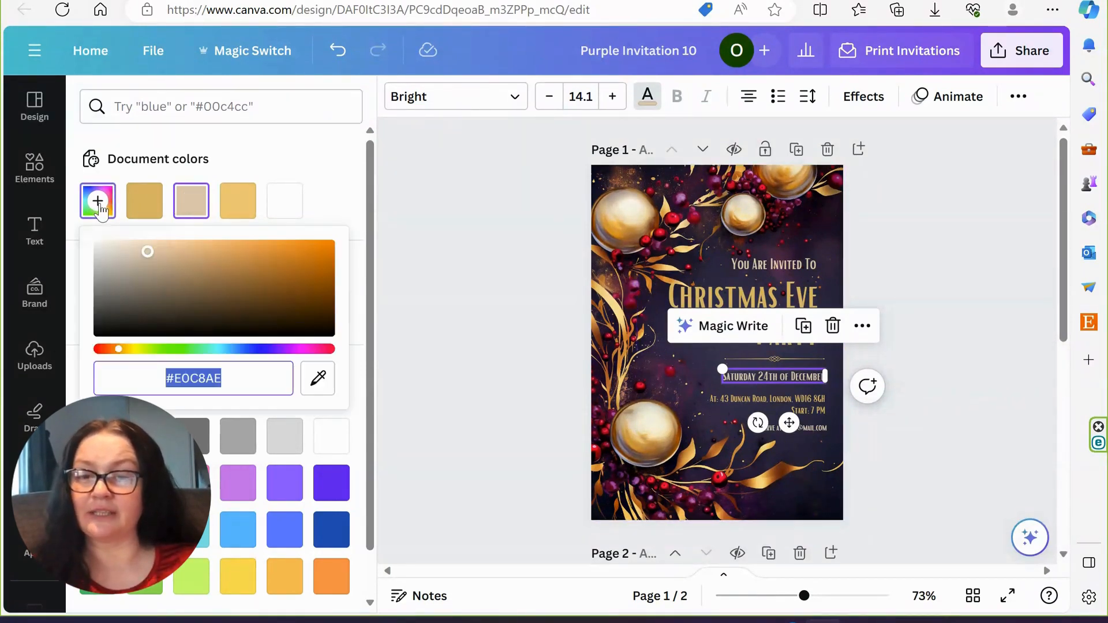
click(320, 390)
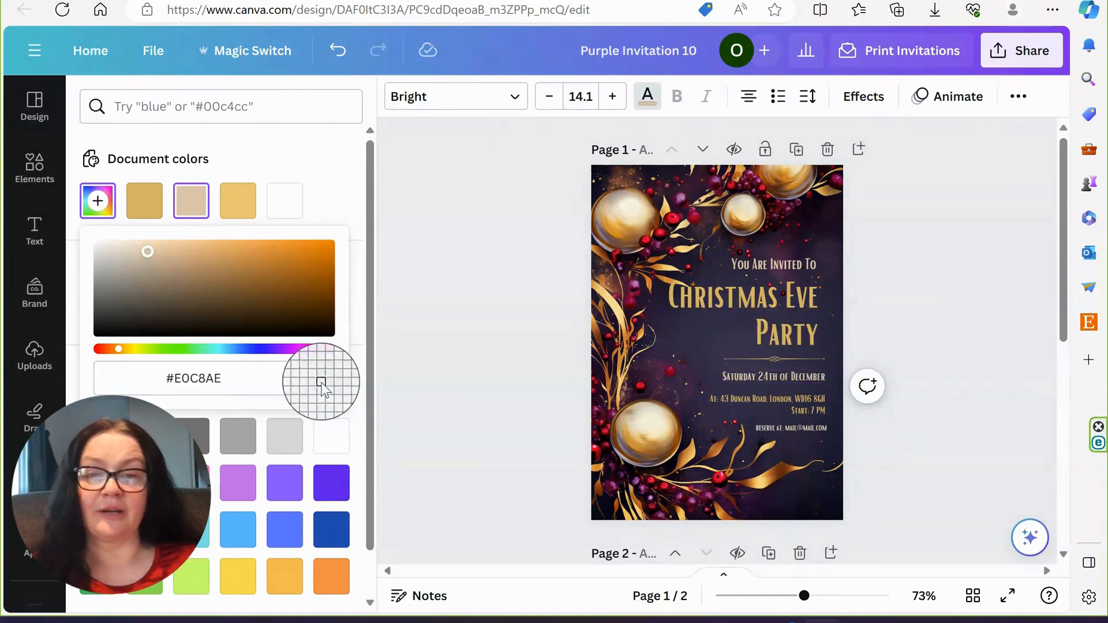
click(664, 241)
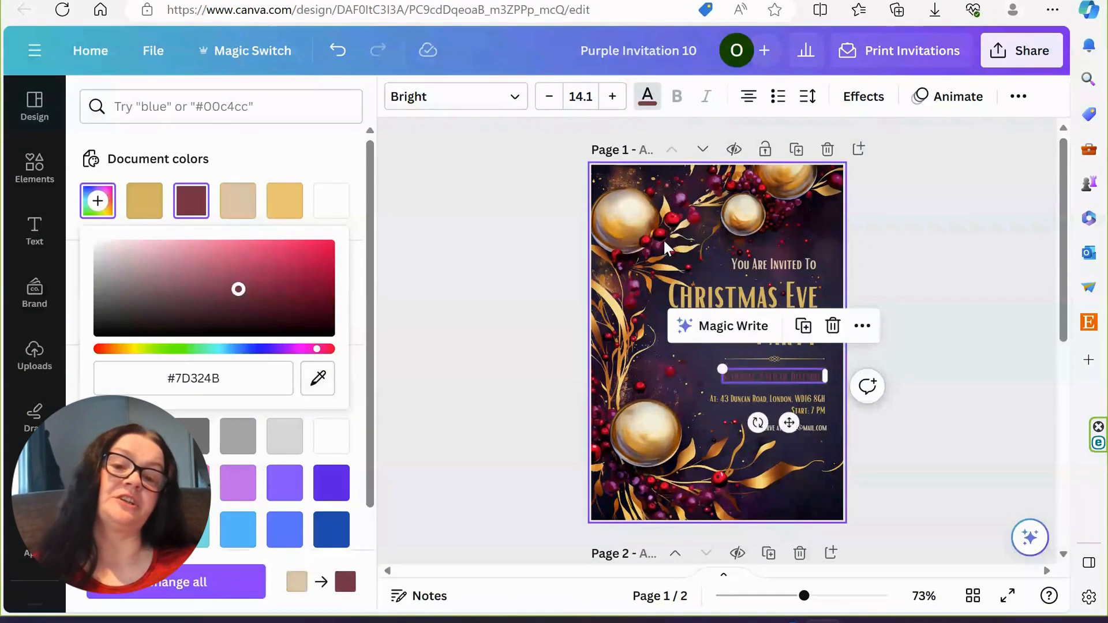
click(984, 224)
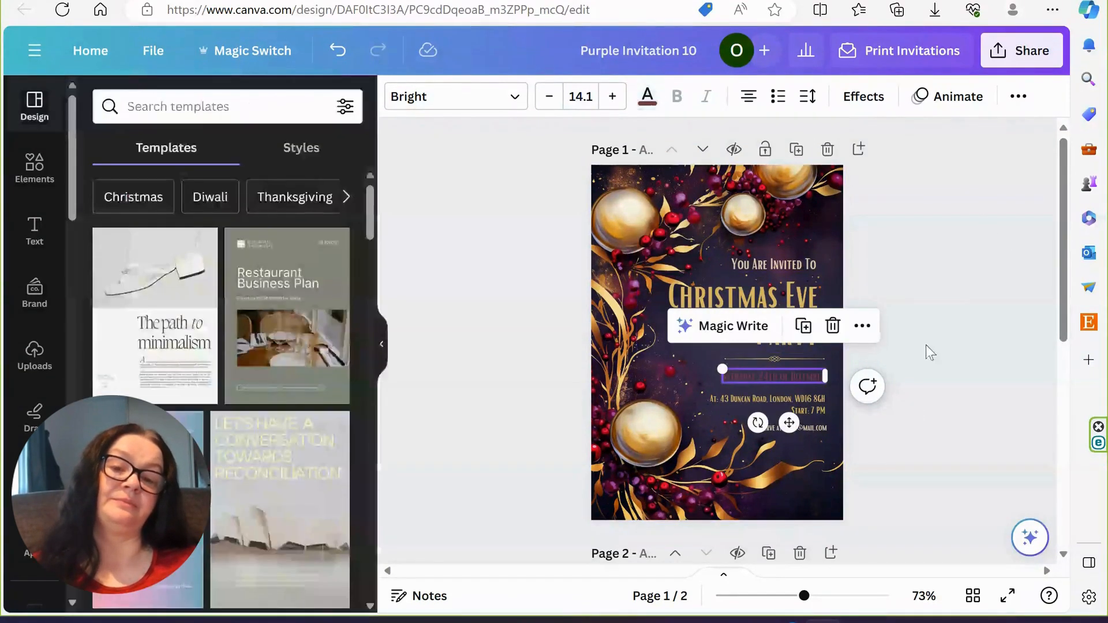
click(557, 356)
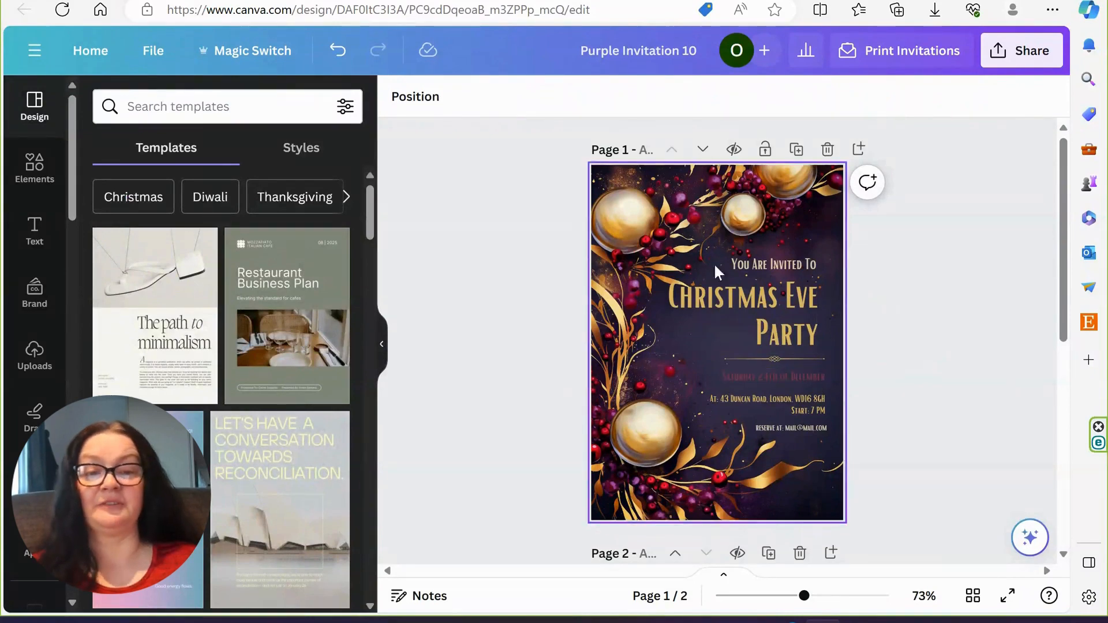
Step: Change the date line's text color back to the beige #E0C8AE from the document colors and deselect it
click(773, 376)
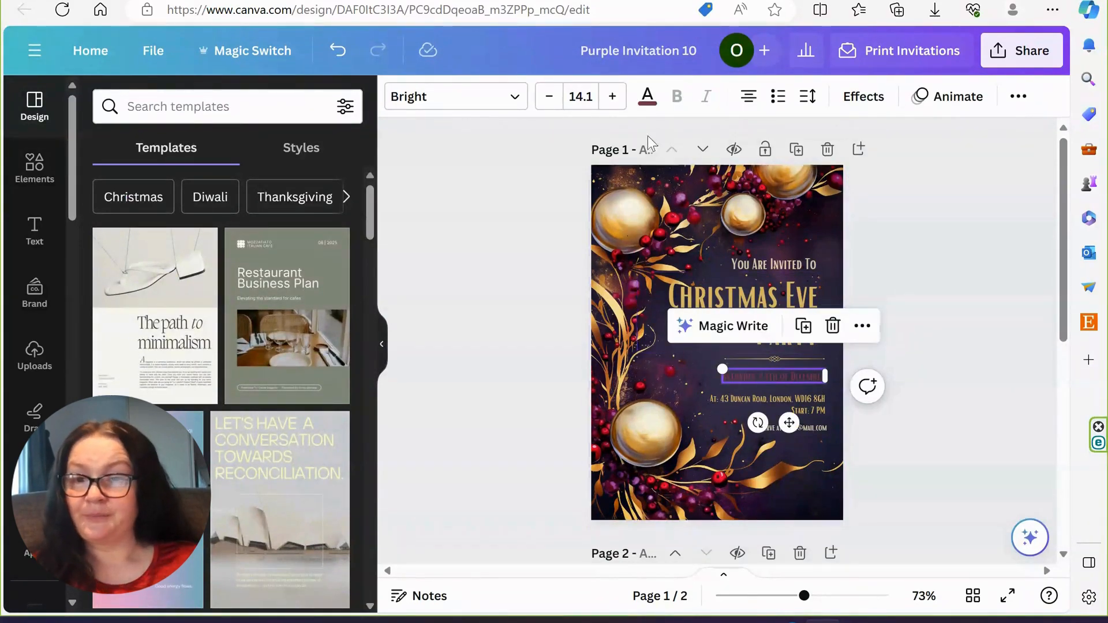
click(648, 98)
click(222, 214)
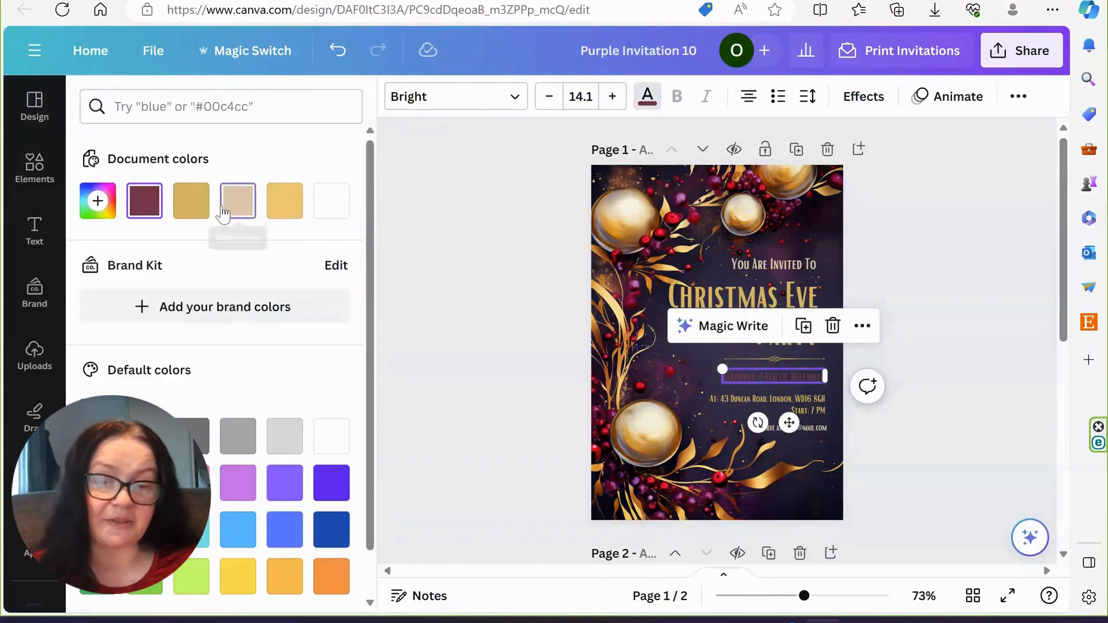
click(915, 248)
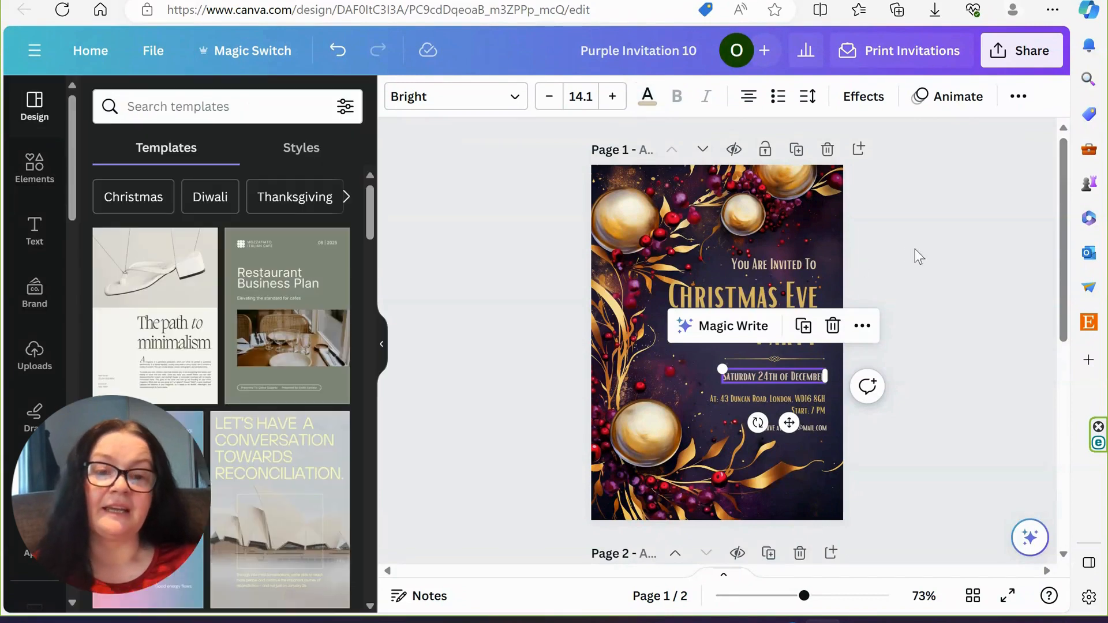
click(495, 260)
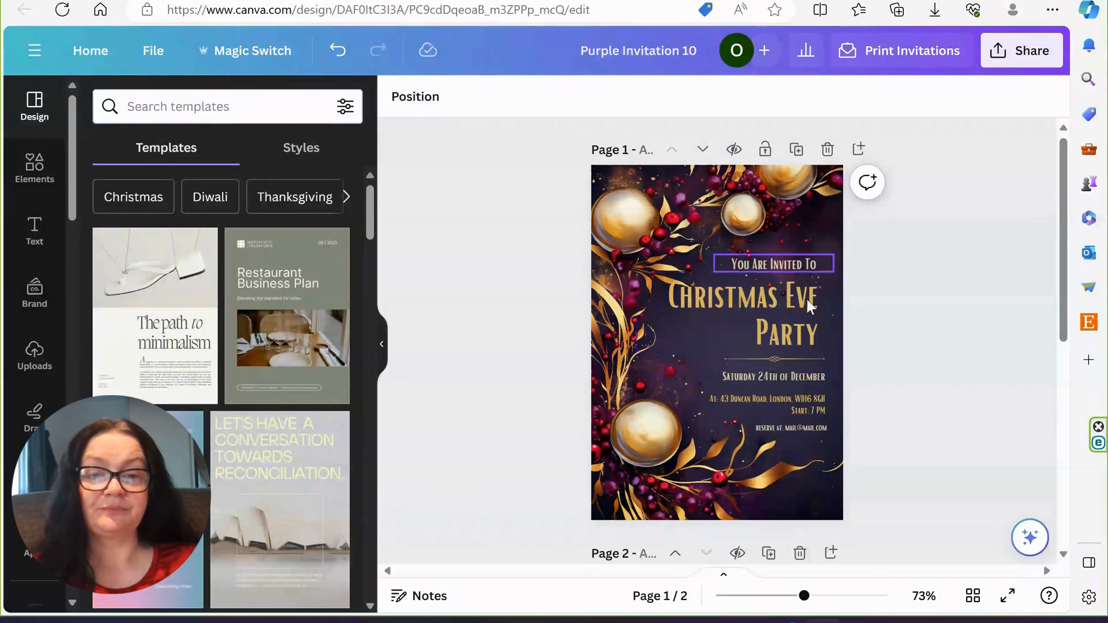
Step: Select all the text and the divider on page 1 and try right, left and center alignment on them
drag(863, 456, 632, 233)
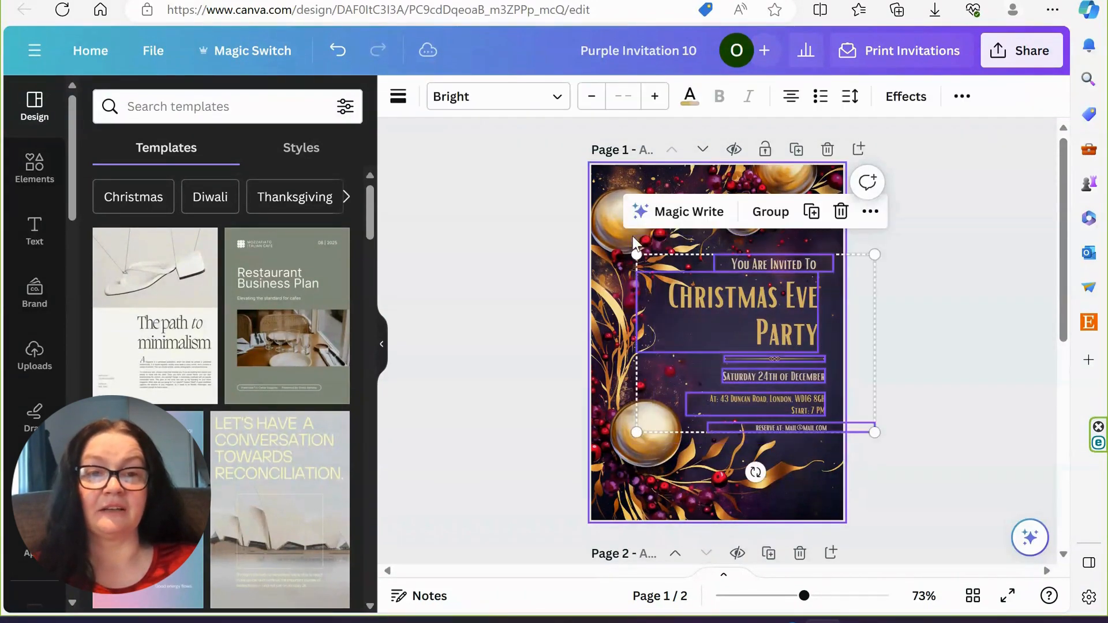
click(796, 97)
click(795, 97)
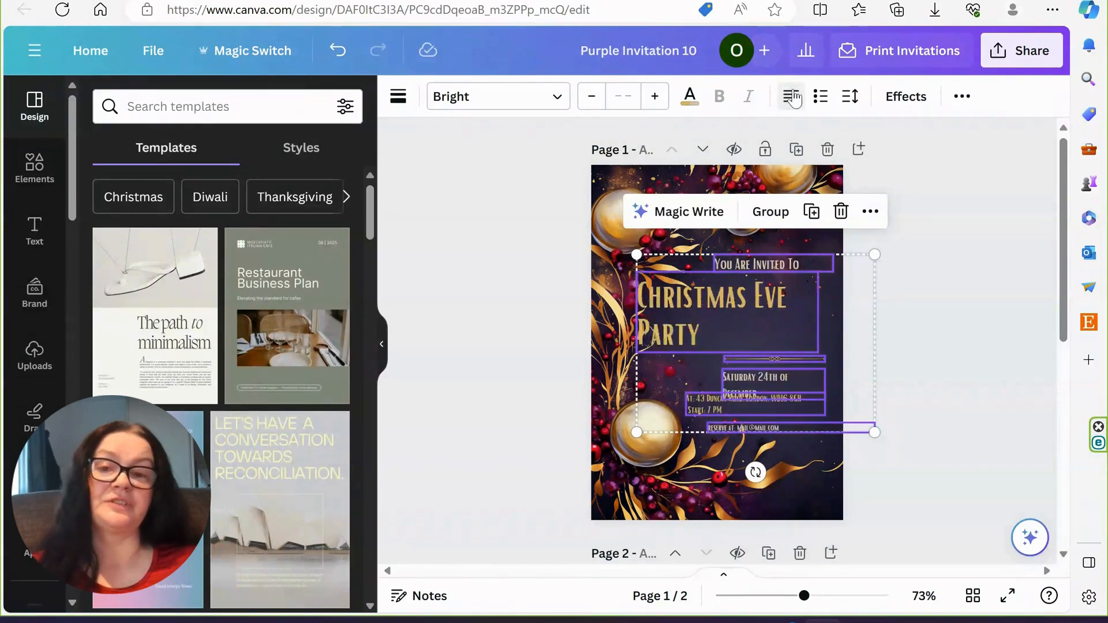
click(795, 97)
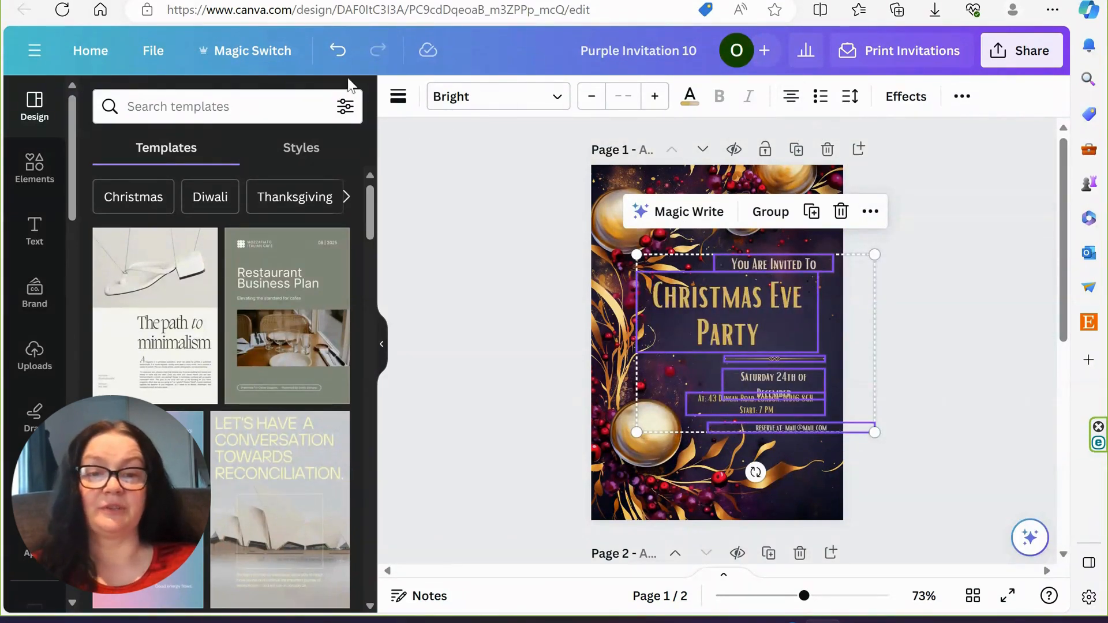
Step: Undo all the alignment changes to the invitation text and deselect everything
click(339, 55)
click(339, 55)
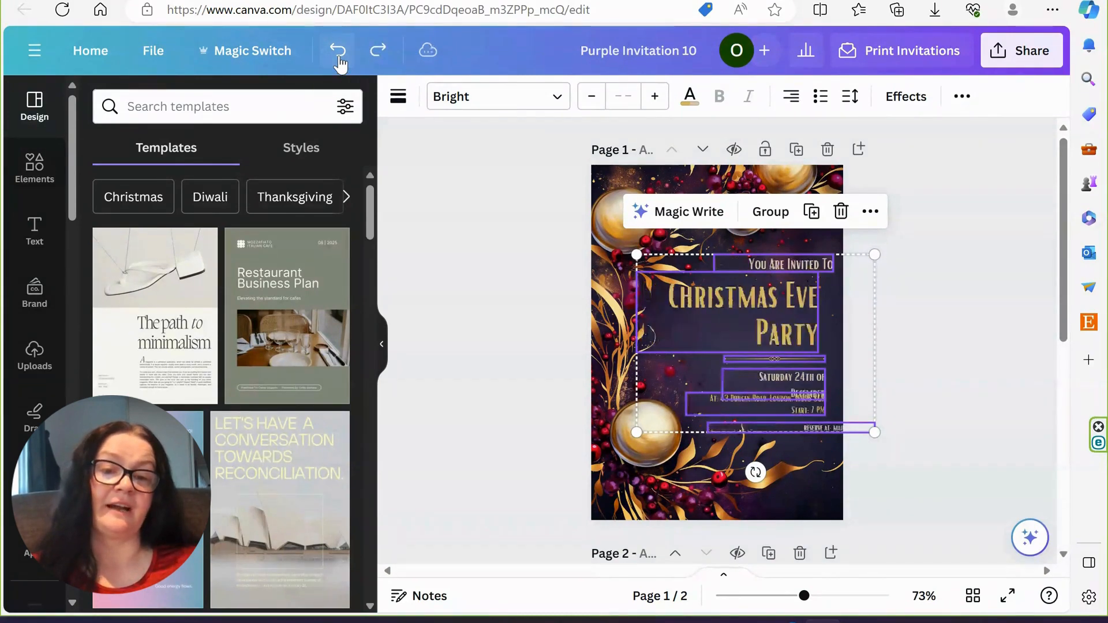
click(339, 55)
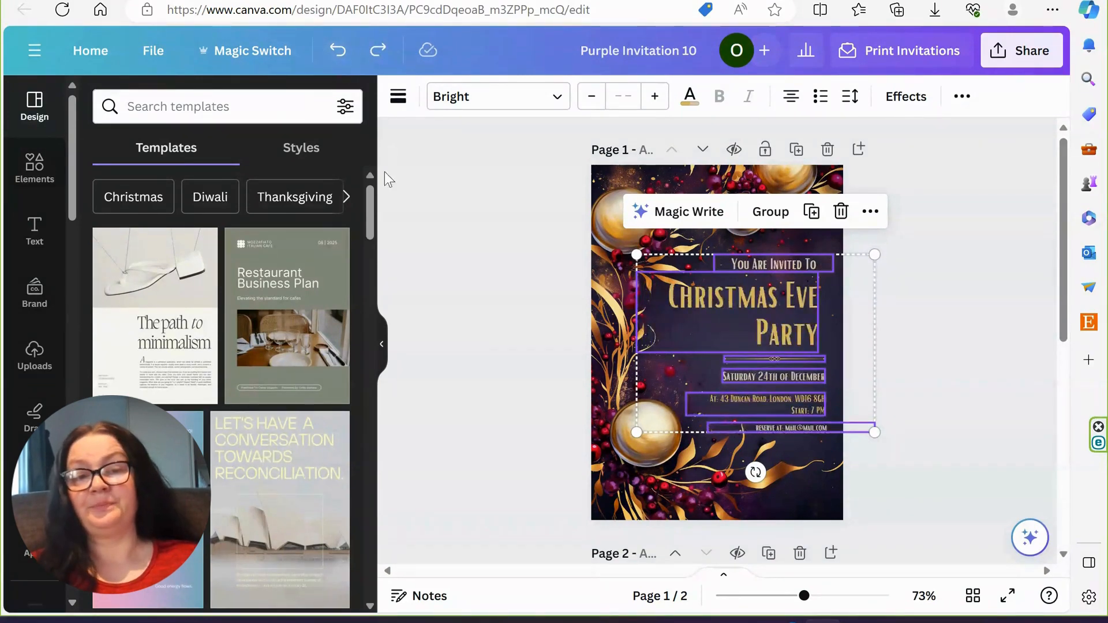
click(431, 240)
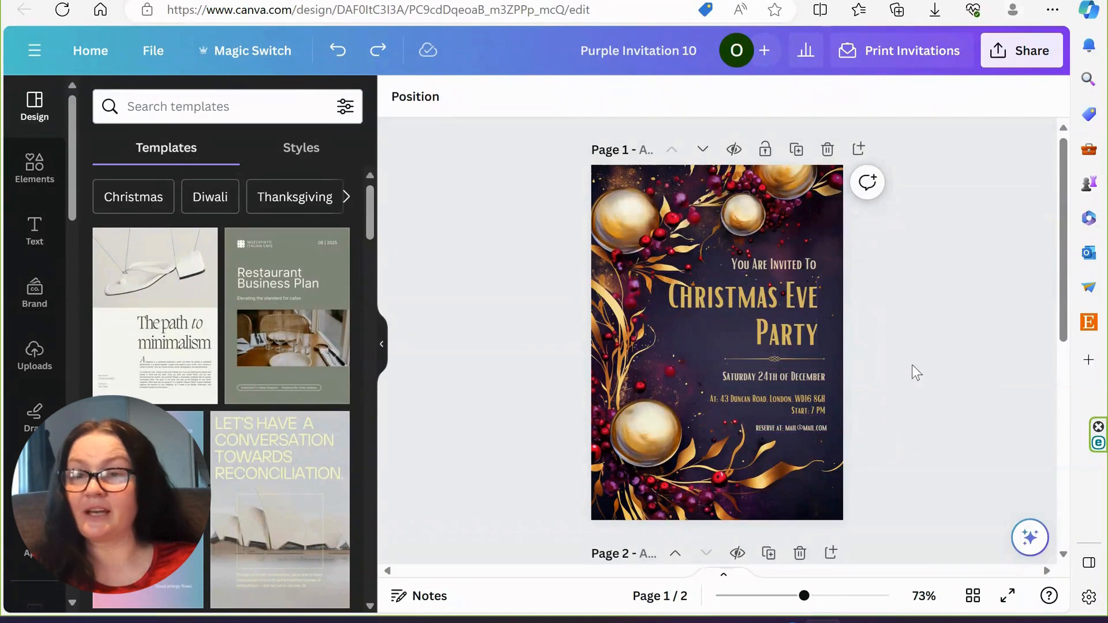
Step: Search the elements library for "gold decorative line" and browse the full list of graphics
click(32, 173)
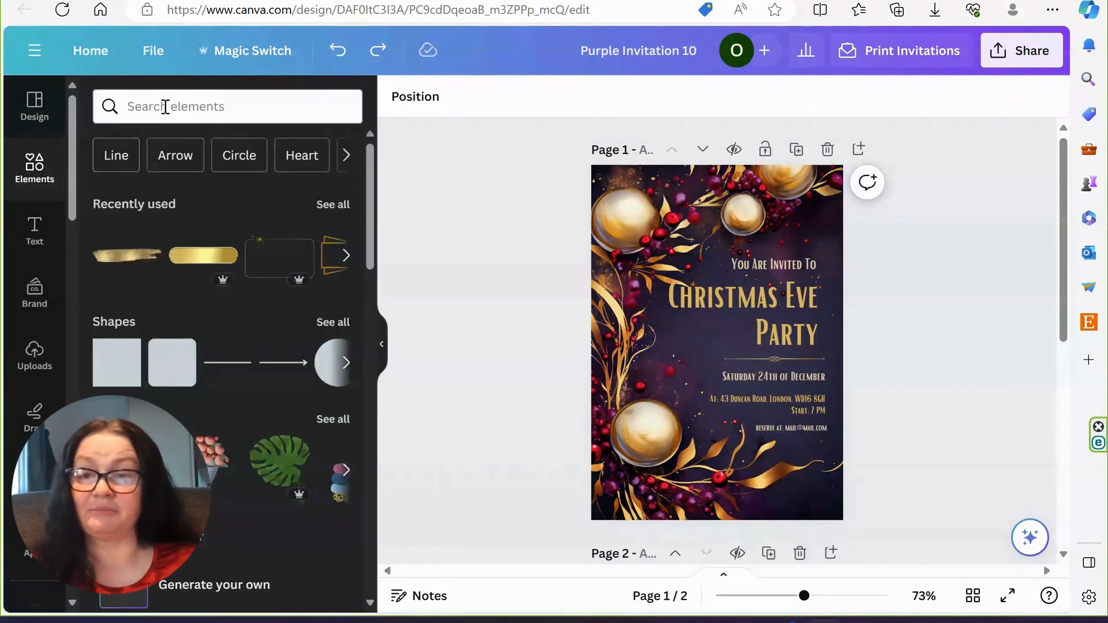
click(166, 107)
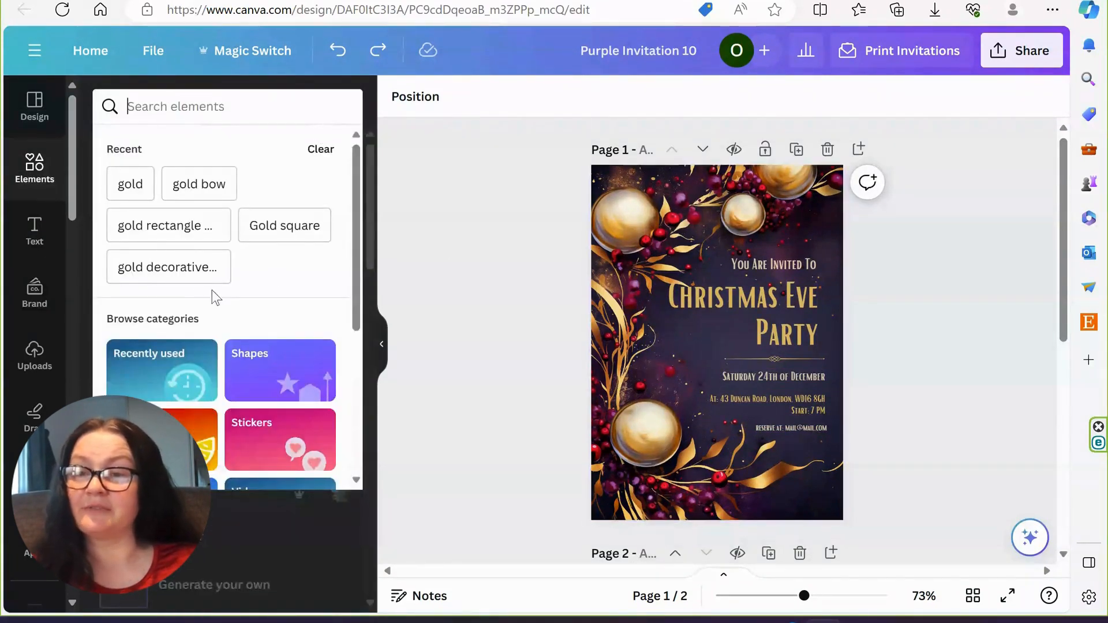
click(191, 277)
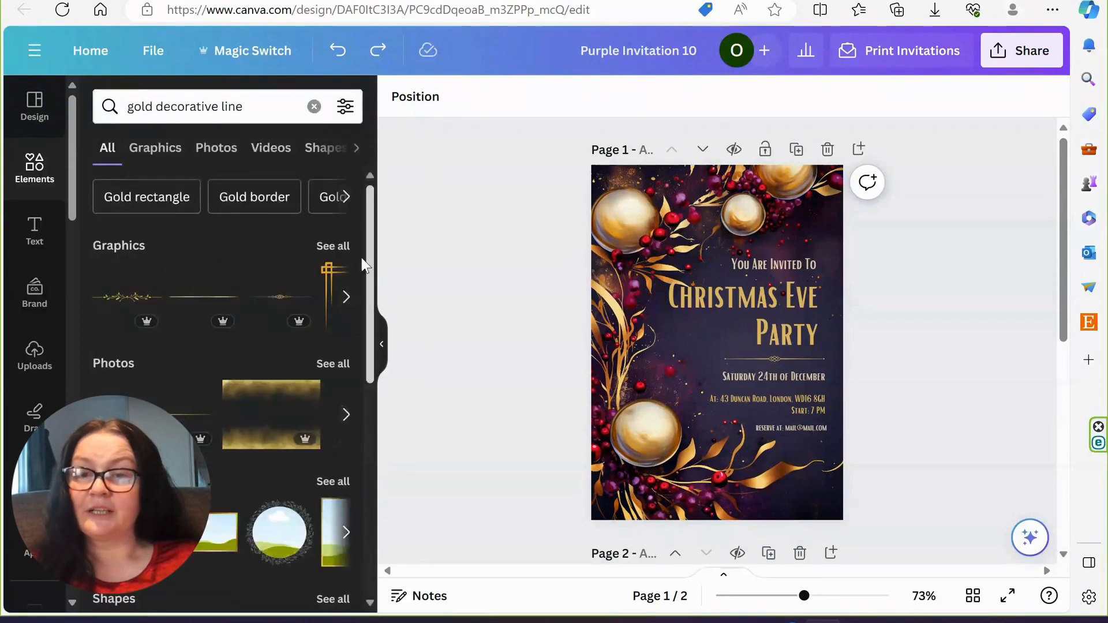
click(336, 247)
scroll(305, 391, down, 5)
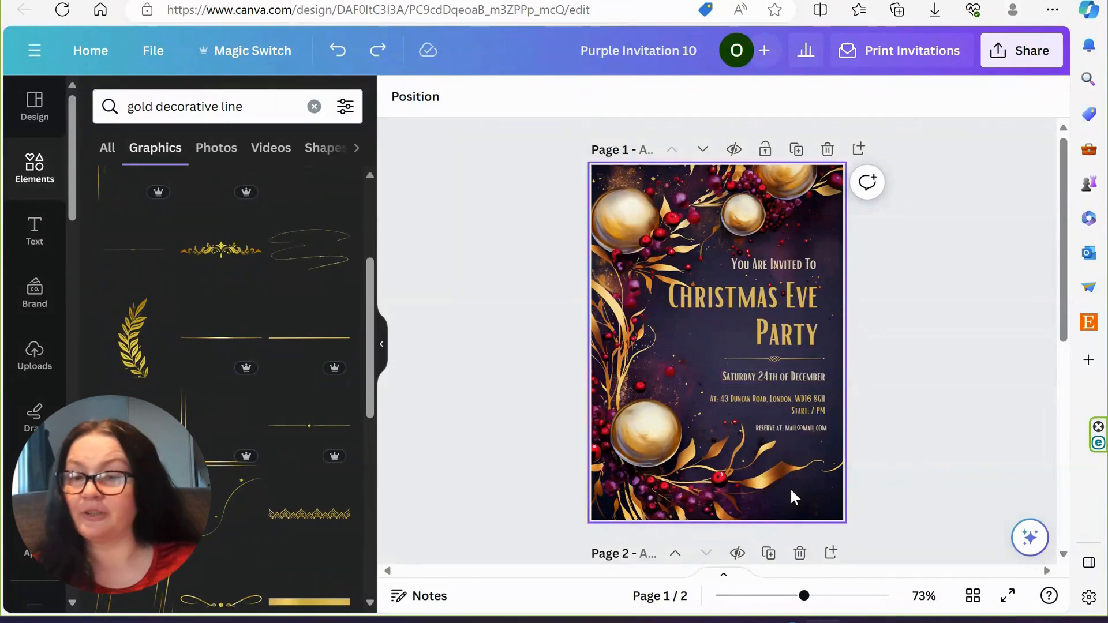
scroll(213, 408, down, 8)
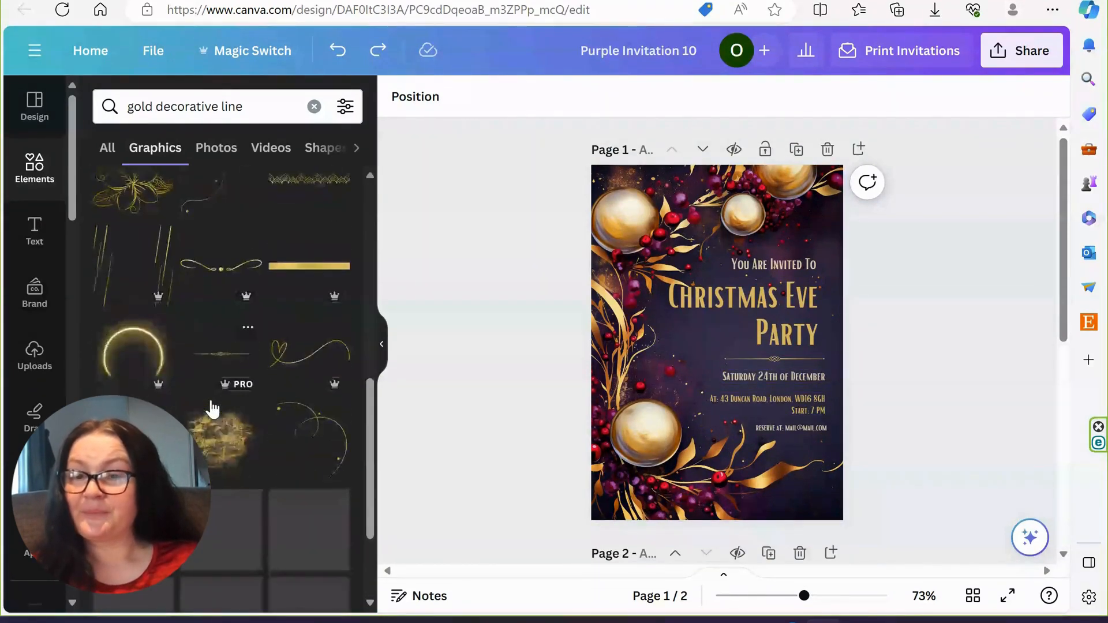
scroll(211, 405, down, 5)
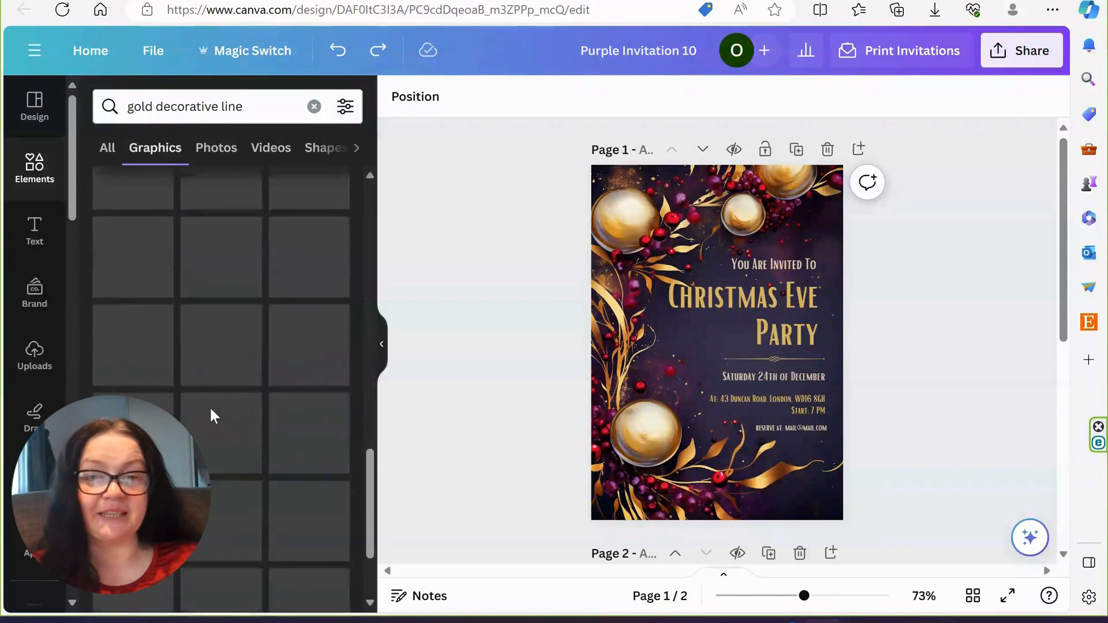
scroll(203, 406, up, 10)
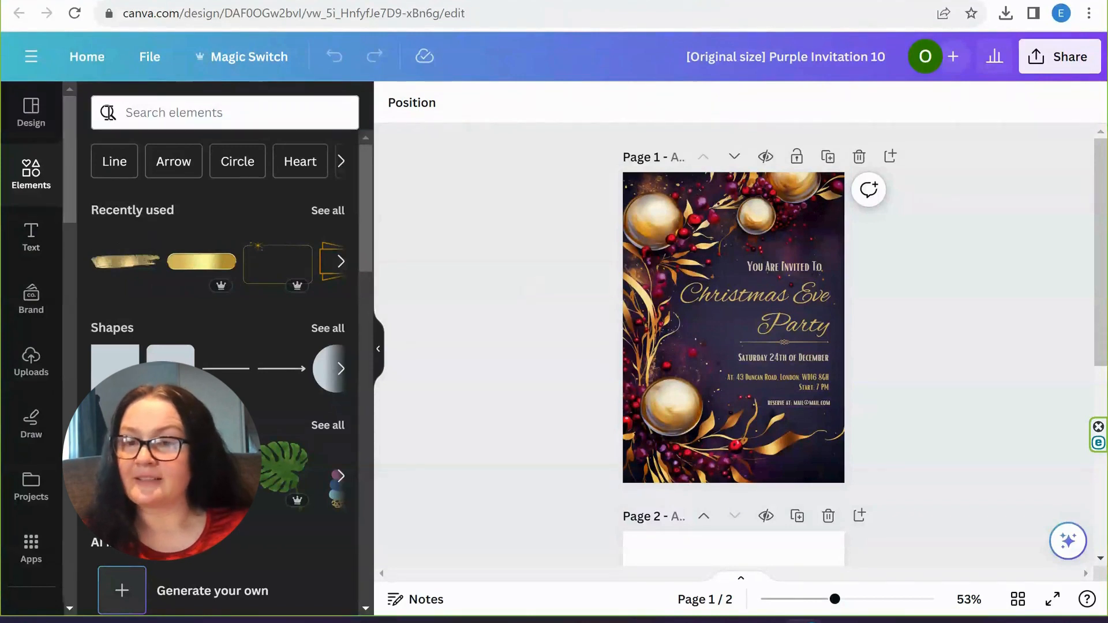
Step: Search the elements library for "christmas" and look through all the graphics
click(198, 112)
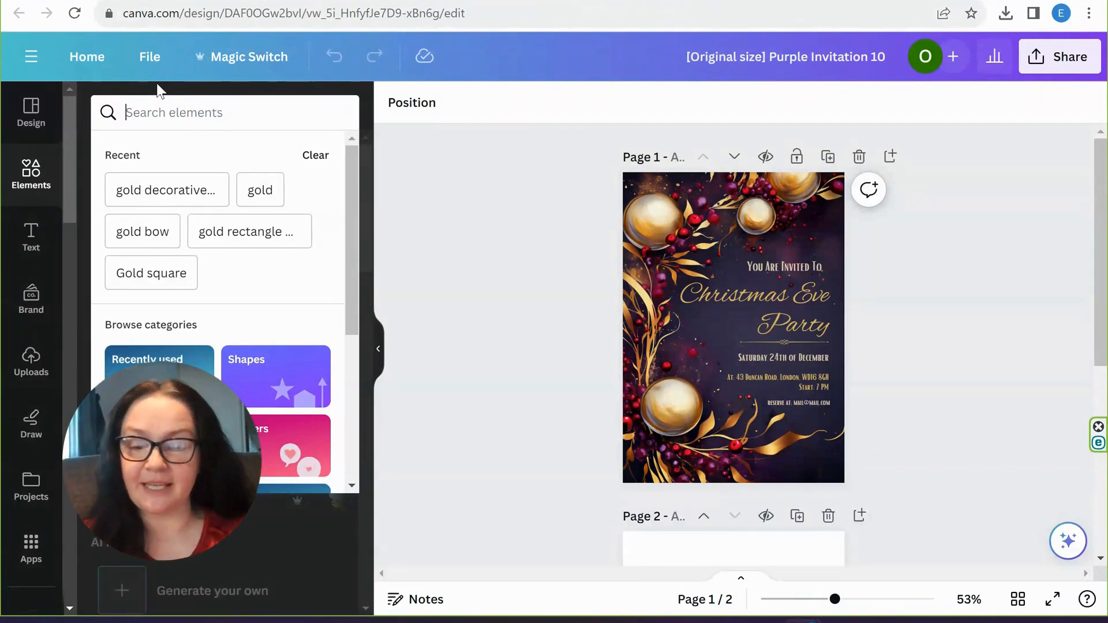
text(chris)
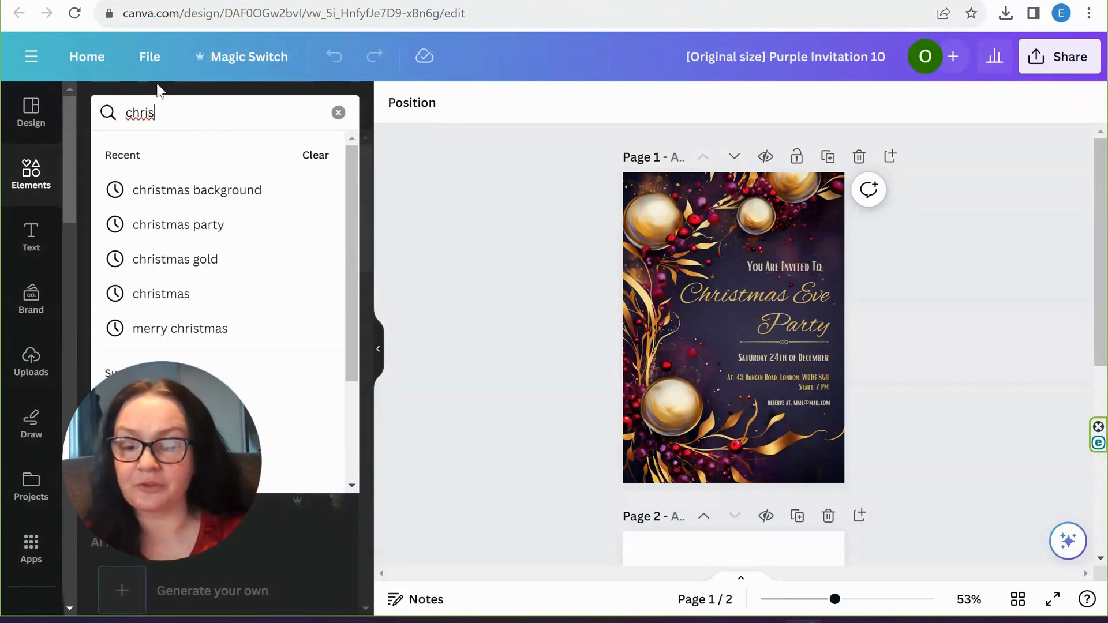
text(tmas)
key(Return)
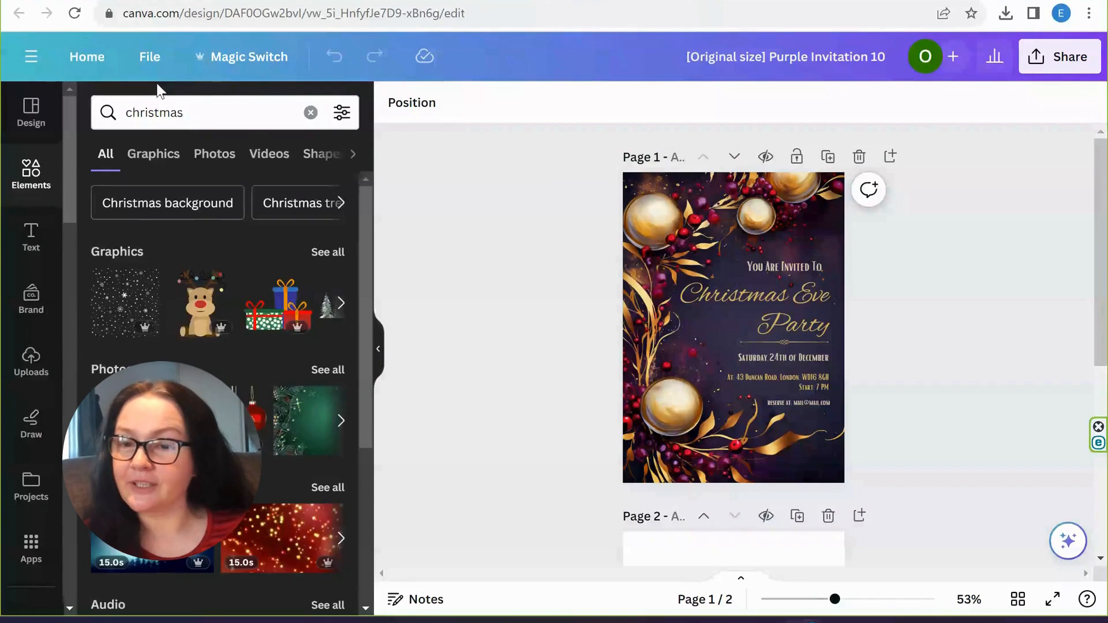
click(327, 254)
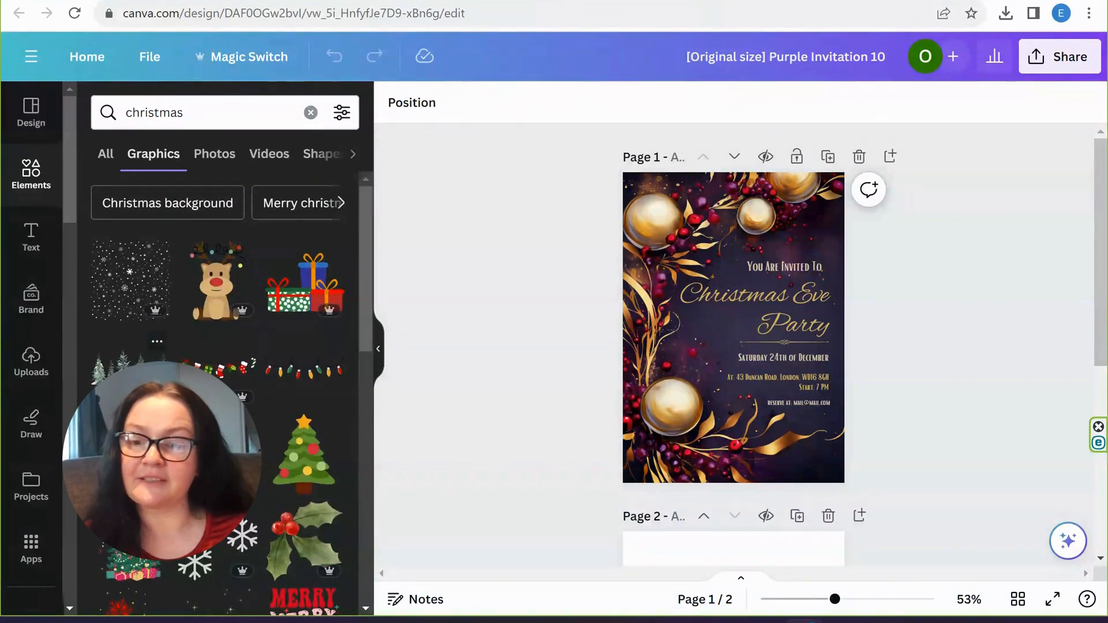
scroll(220, 376, down, 10)
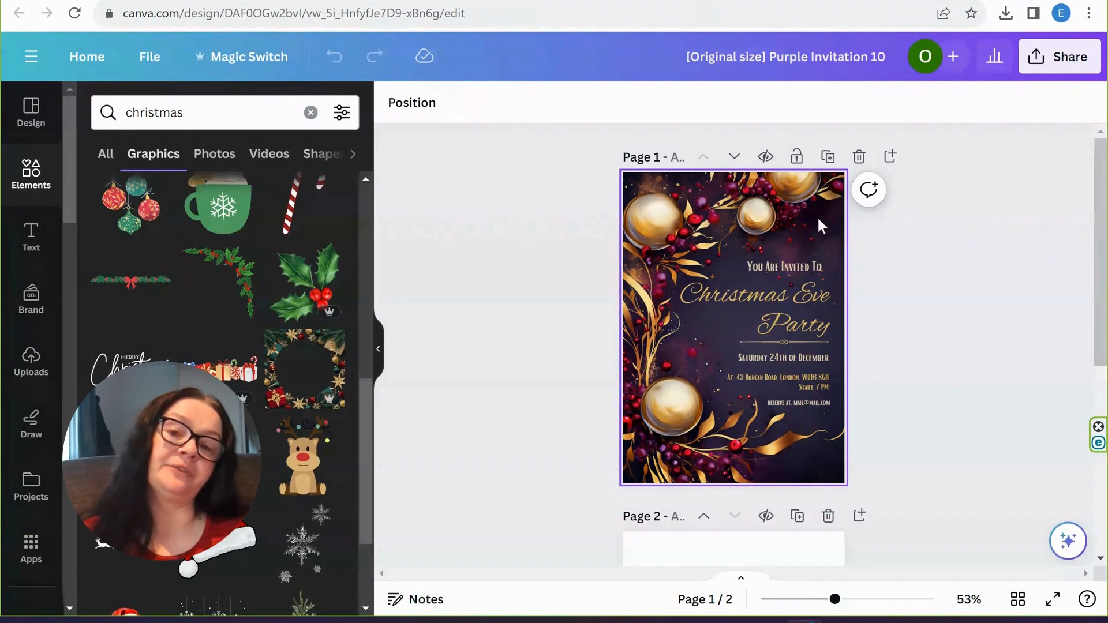
scroll(178, 283, up, 10)
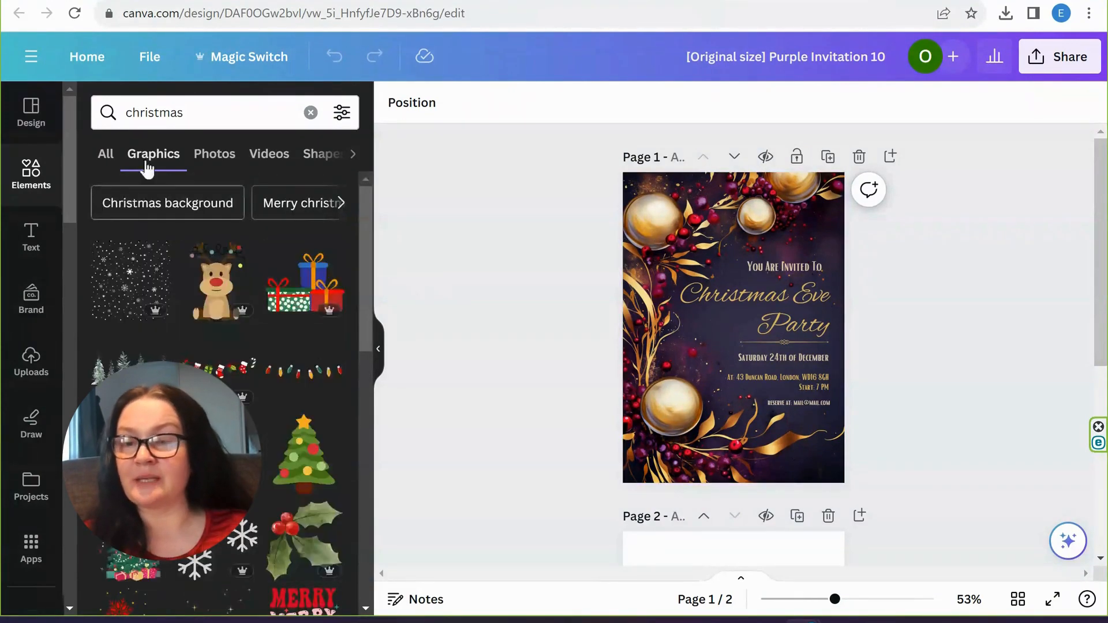
Step: Refine the element search to "christmas gold" and look through the gold graphics
click(204, 114)
text(gold)
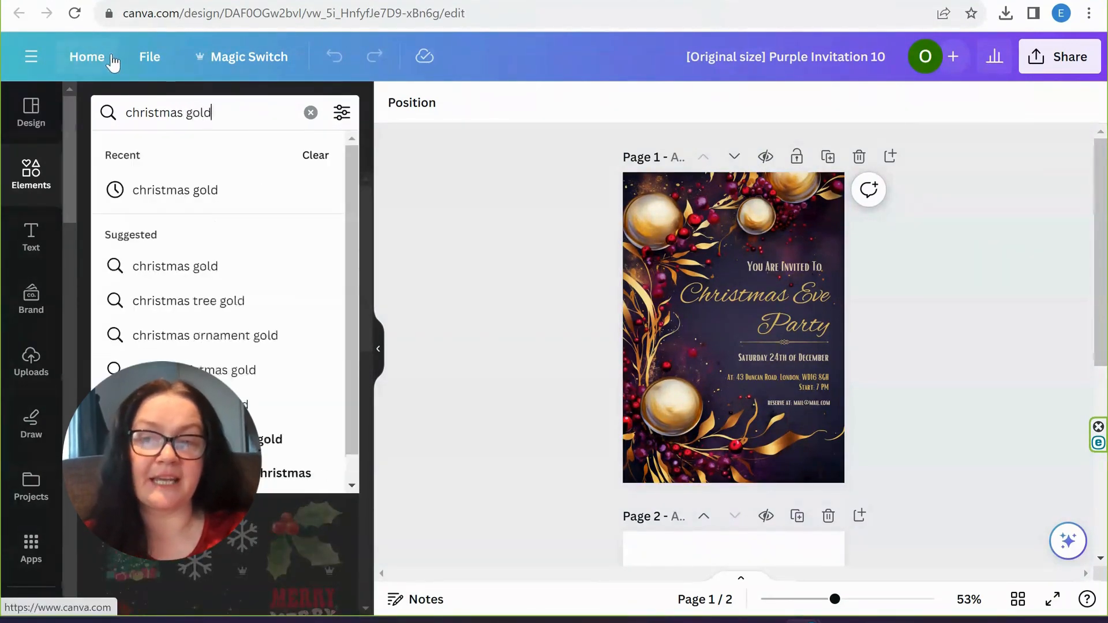
key(Return)
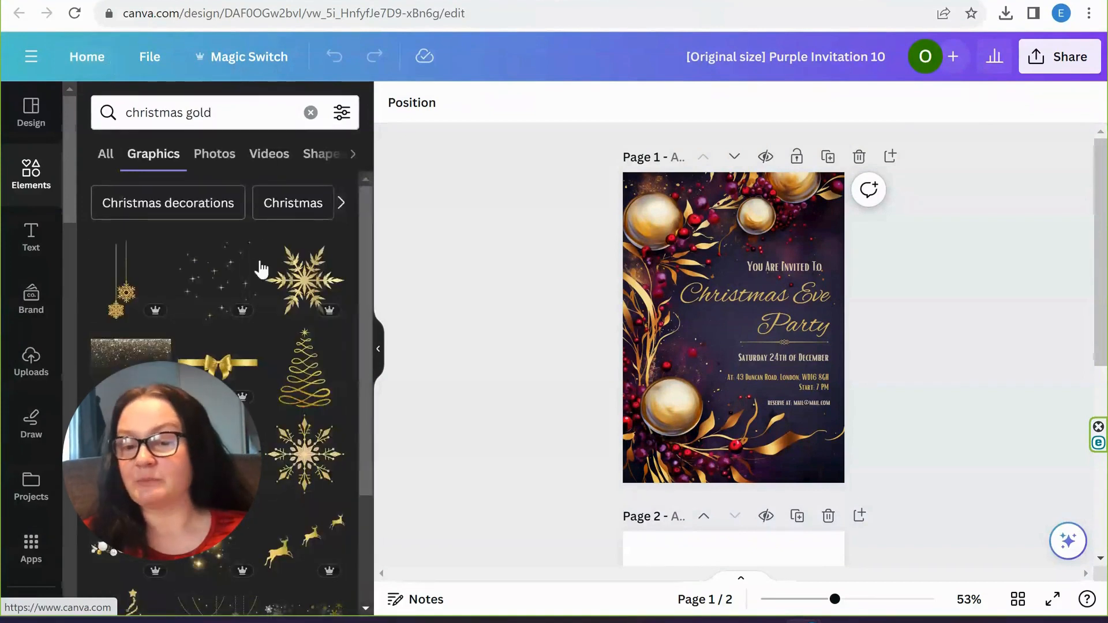
scroll(261, 268, down, 3)
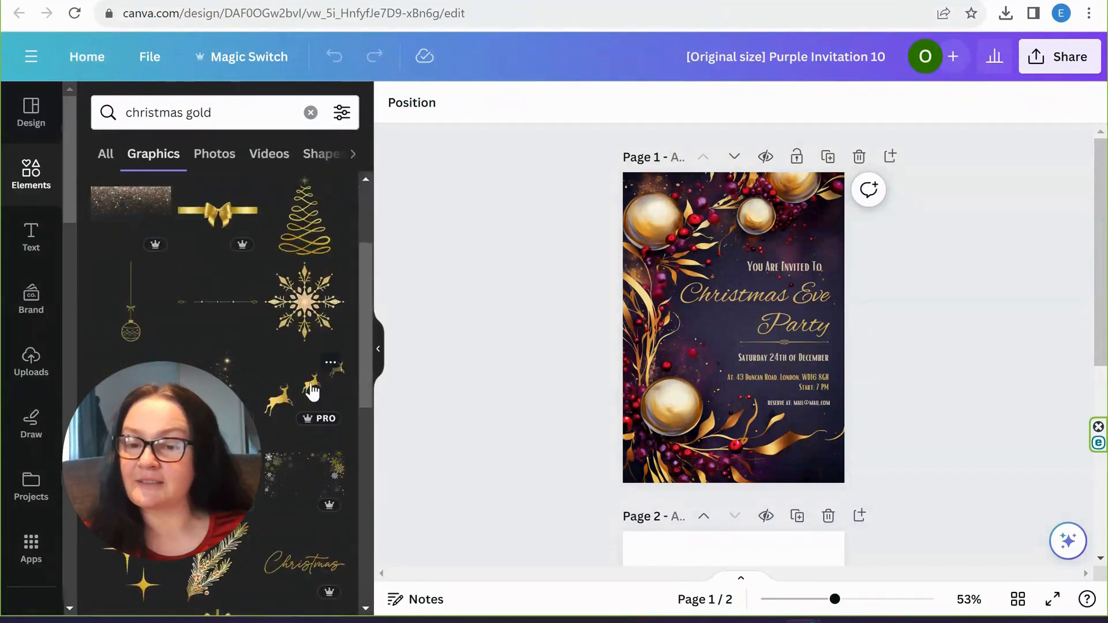
scroll(311, 392, down, 10)
Step: Set the blank page 2's background to a custom solid dark navy sampled with the eyedropper from page 1's background
scroll(549, 437, down, 1)
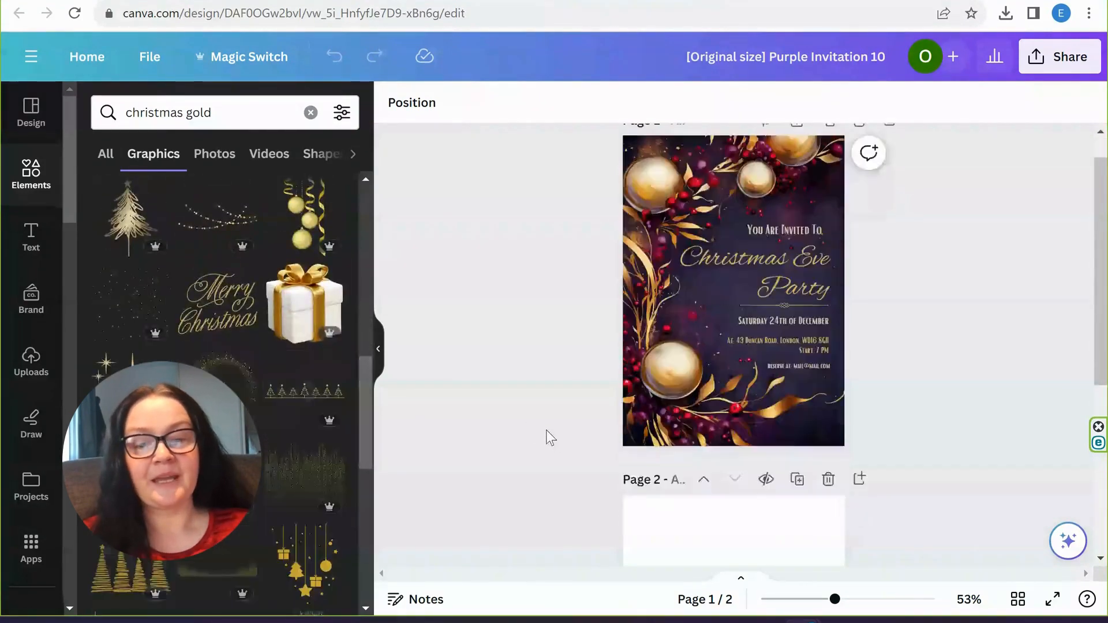
scroll(550, 436, down, 5)
click(704, 432)
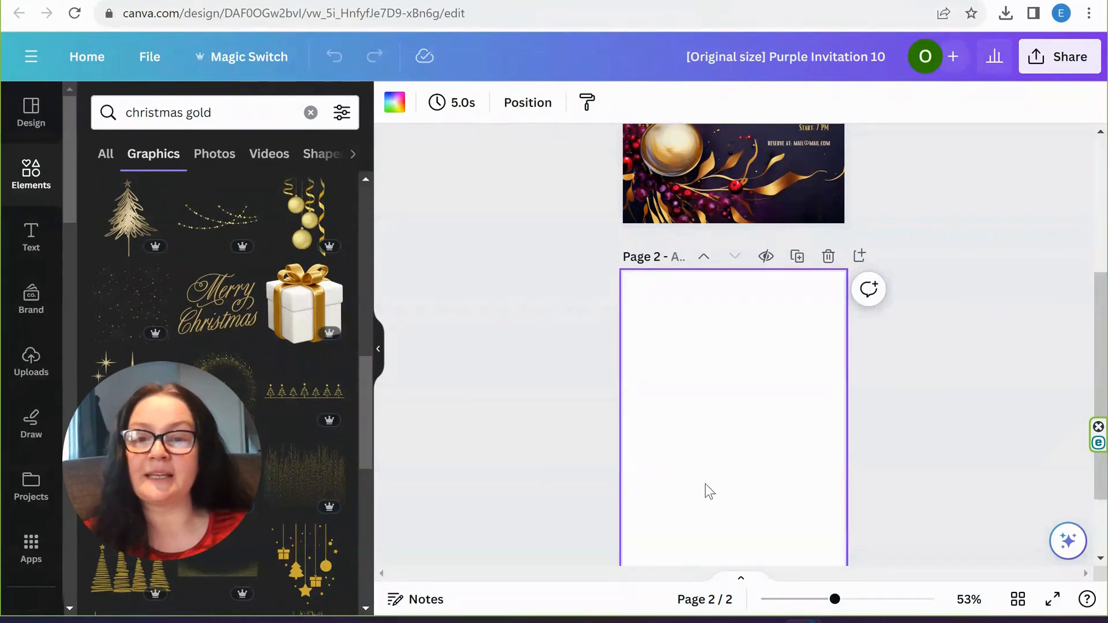
click(394, 102)
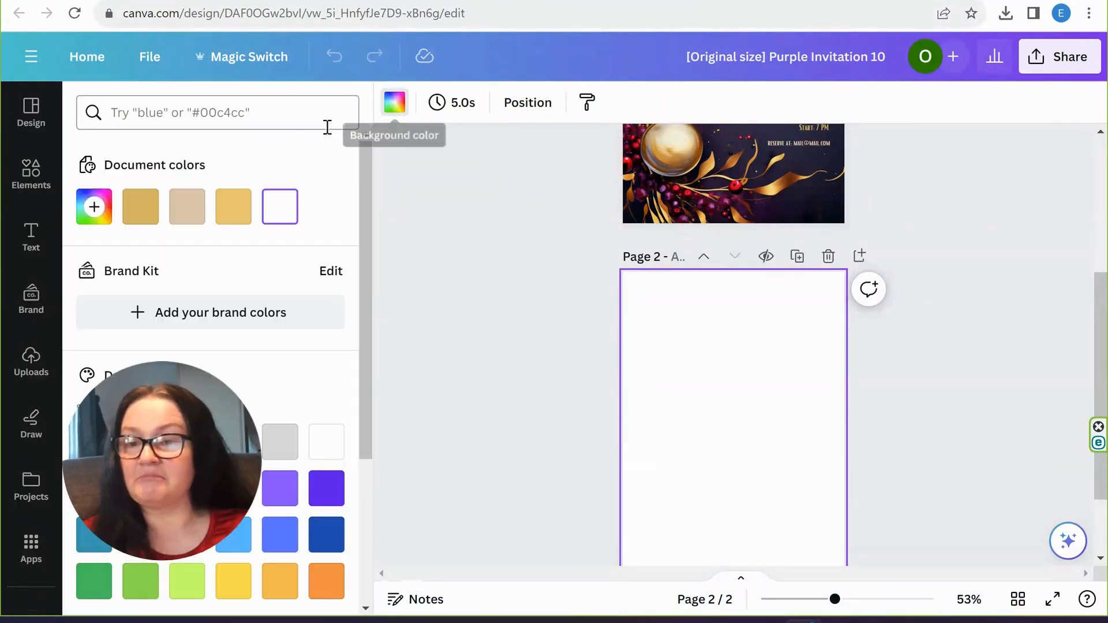
scroll(173, 219, down, 4)
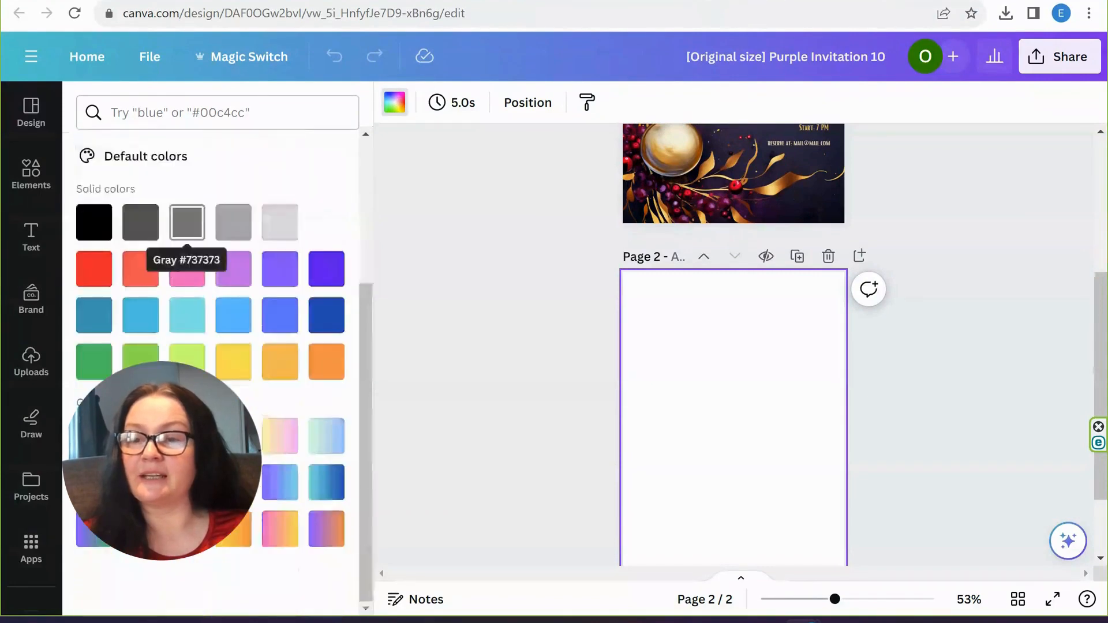
scroll(187, 240, up, 4)
click(87, 214)
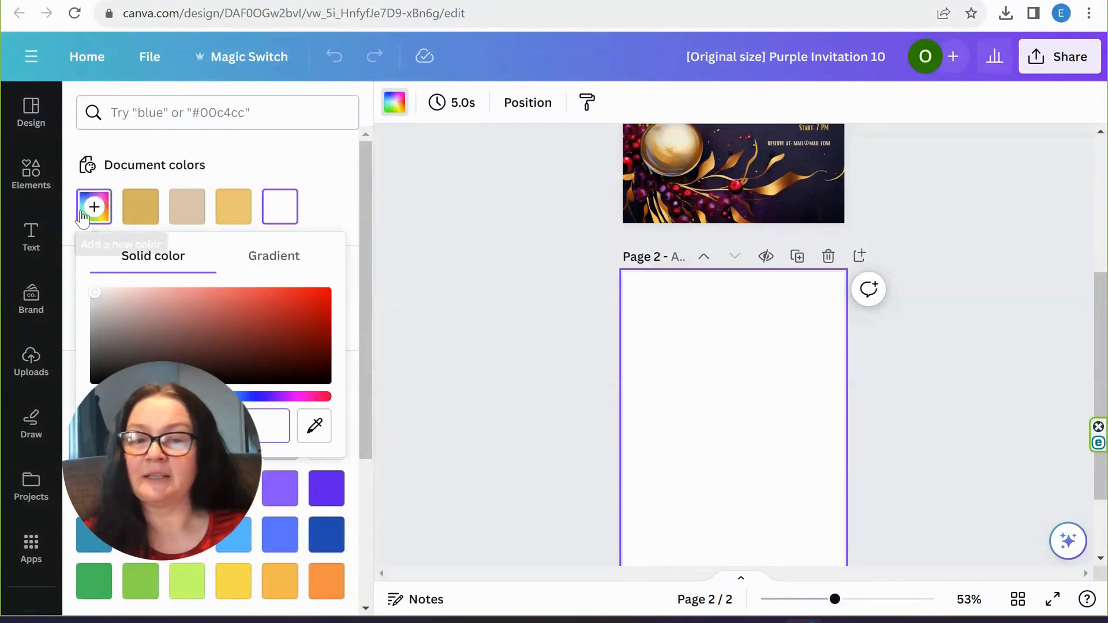
scroll(750, 204, up, 3)
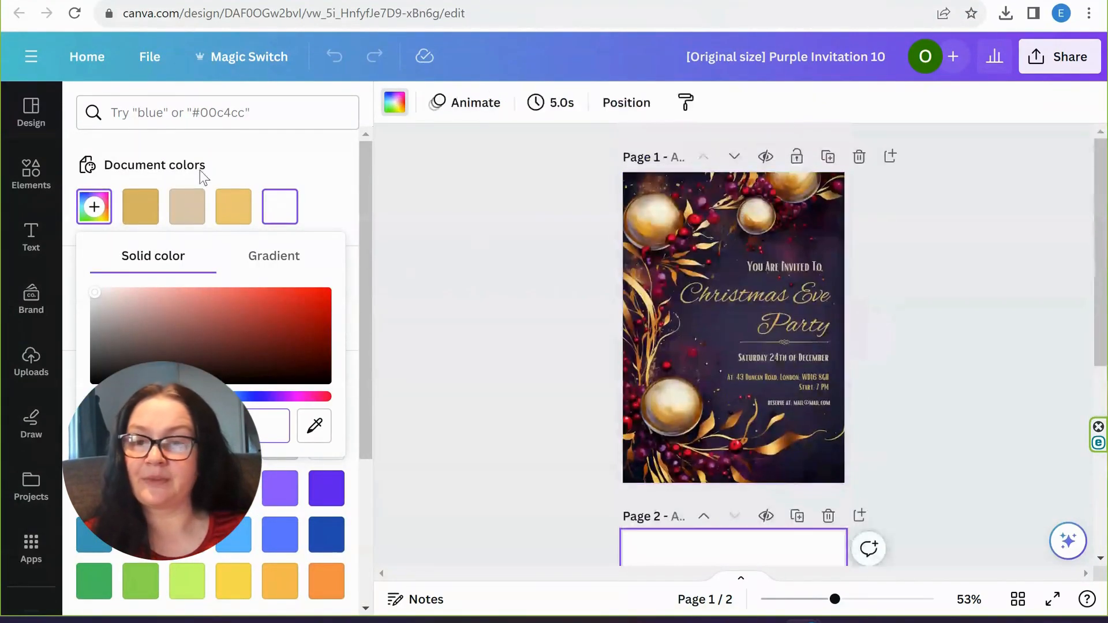
click(304, 427)
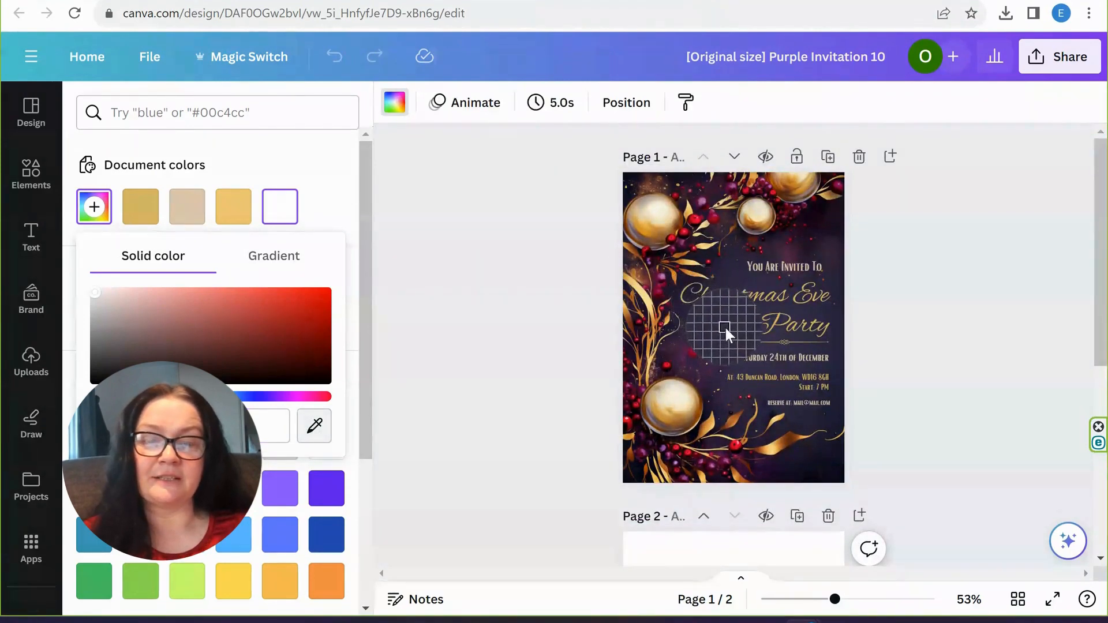
click(706, 328)
scroll(540, 312, down, 5)
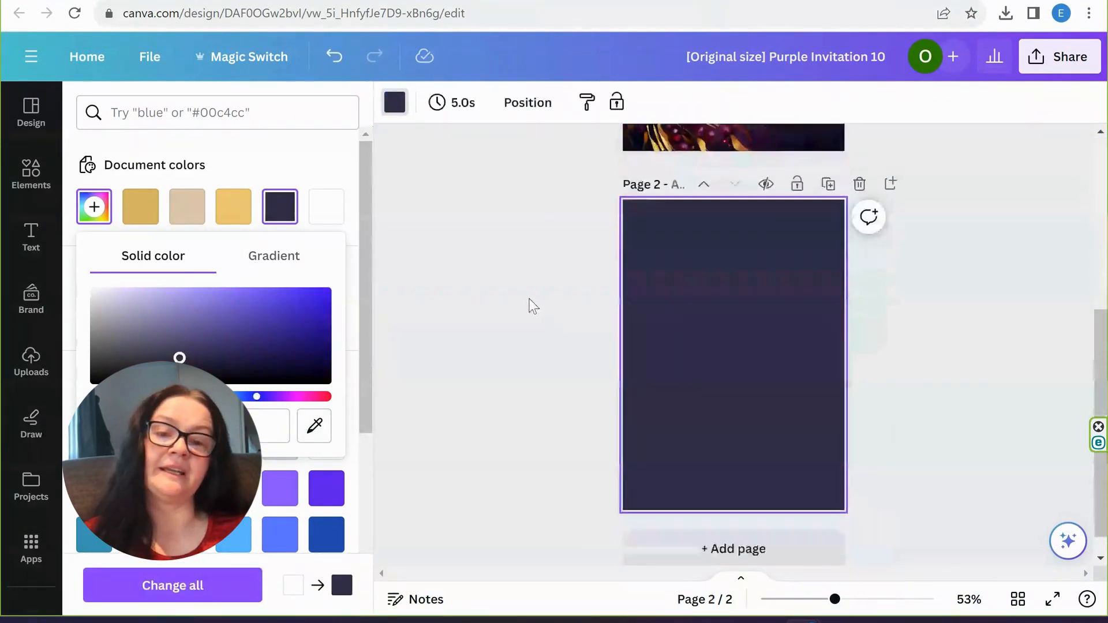
Step: Open the Print with Canva product list for the two-page invitation design
scroll(712, 307, up, 5)
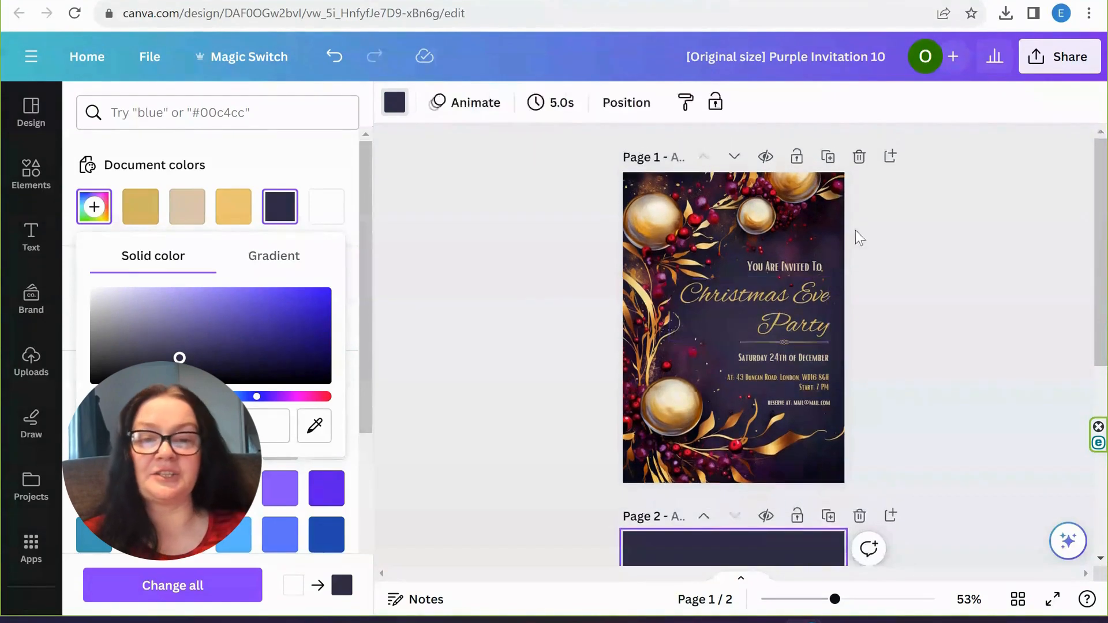
scroll(738, 225, down, 5)
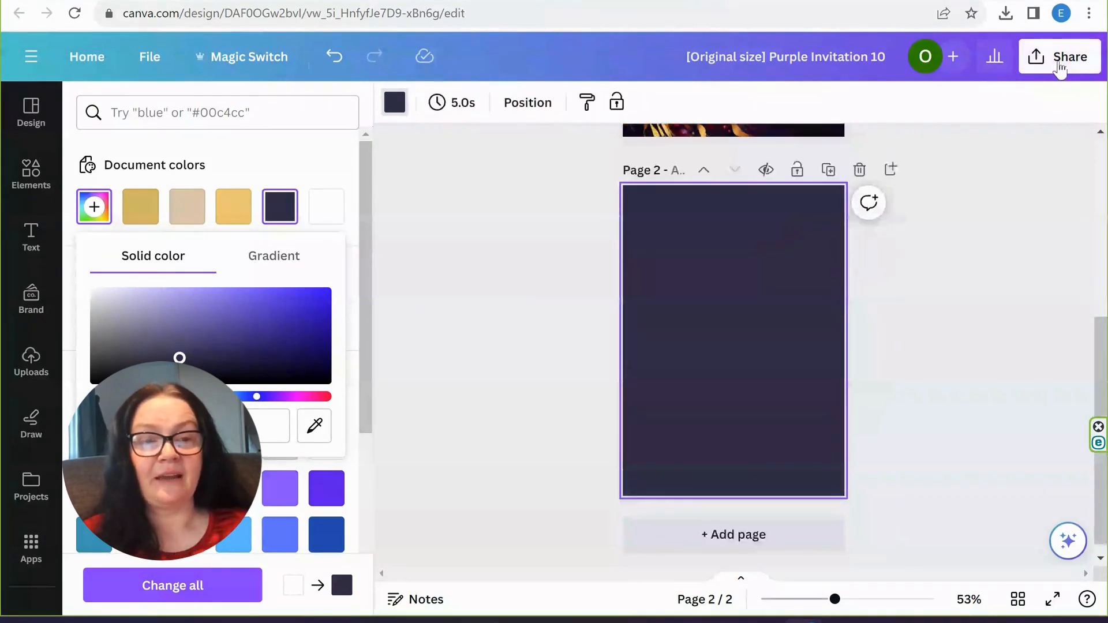
scroll(583, 277, up, 5)
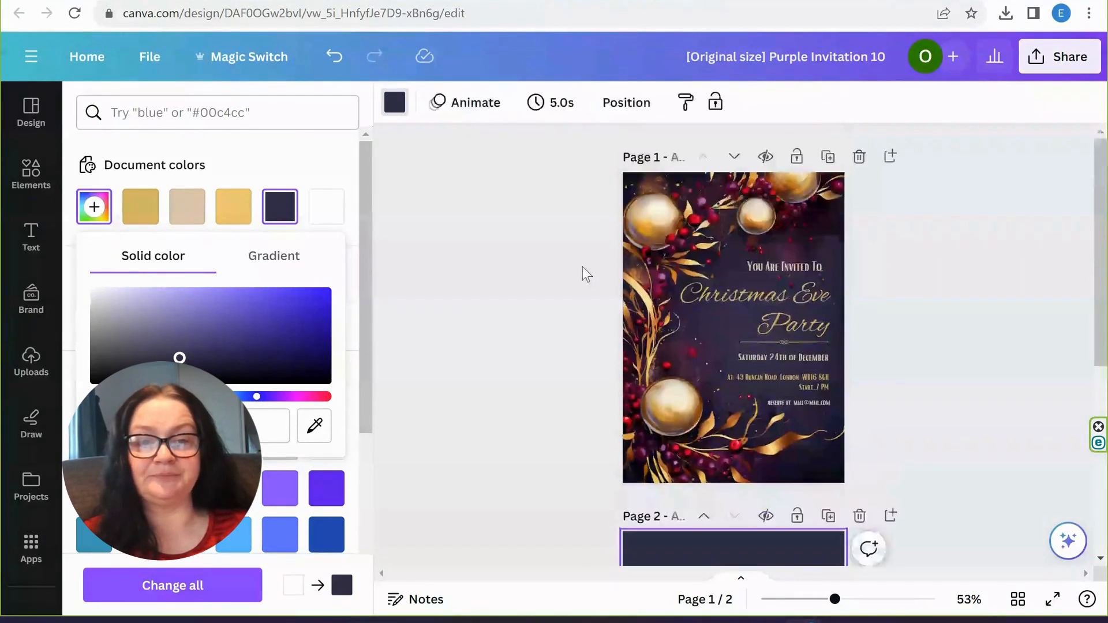
click(1060, 56)
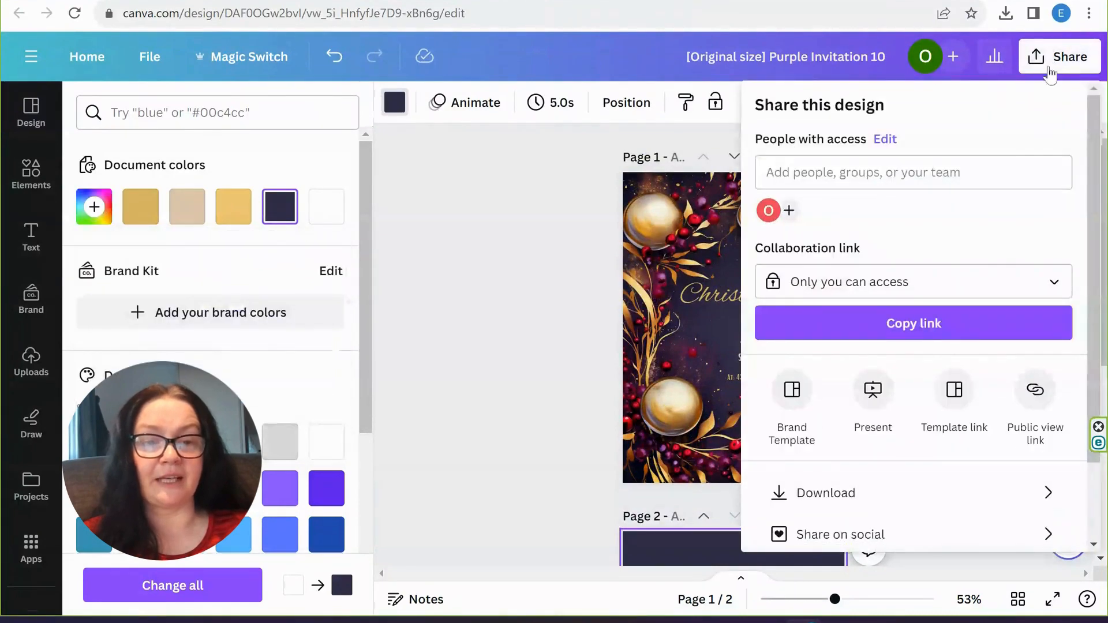
scroll(851, 410, down, 2)
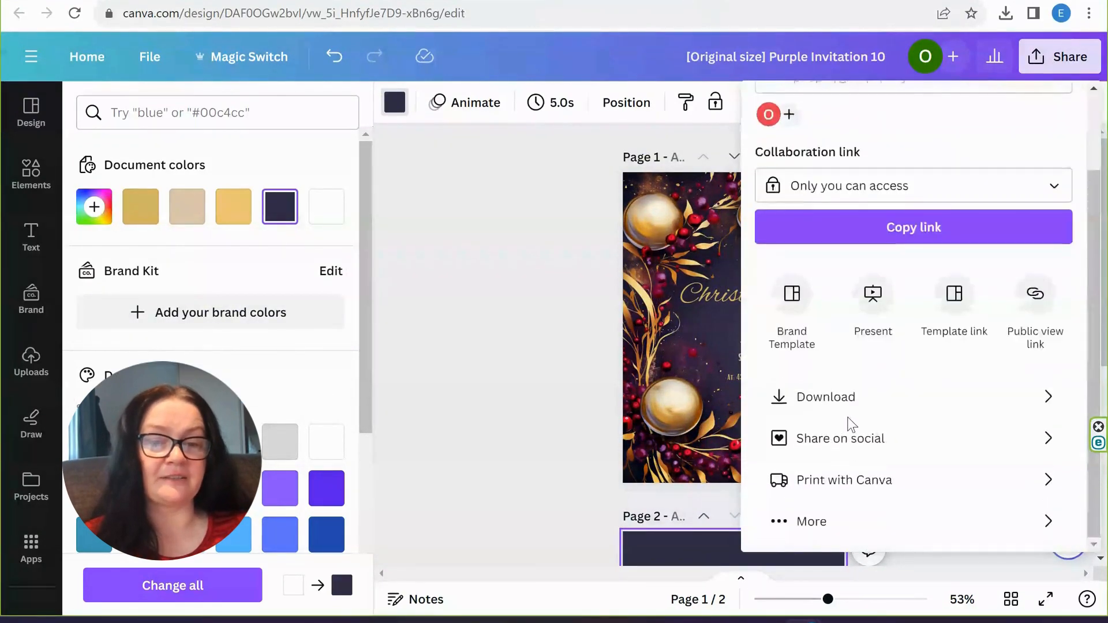
click(840, 482)
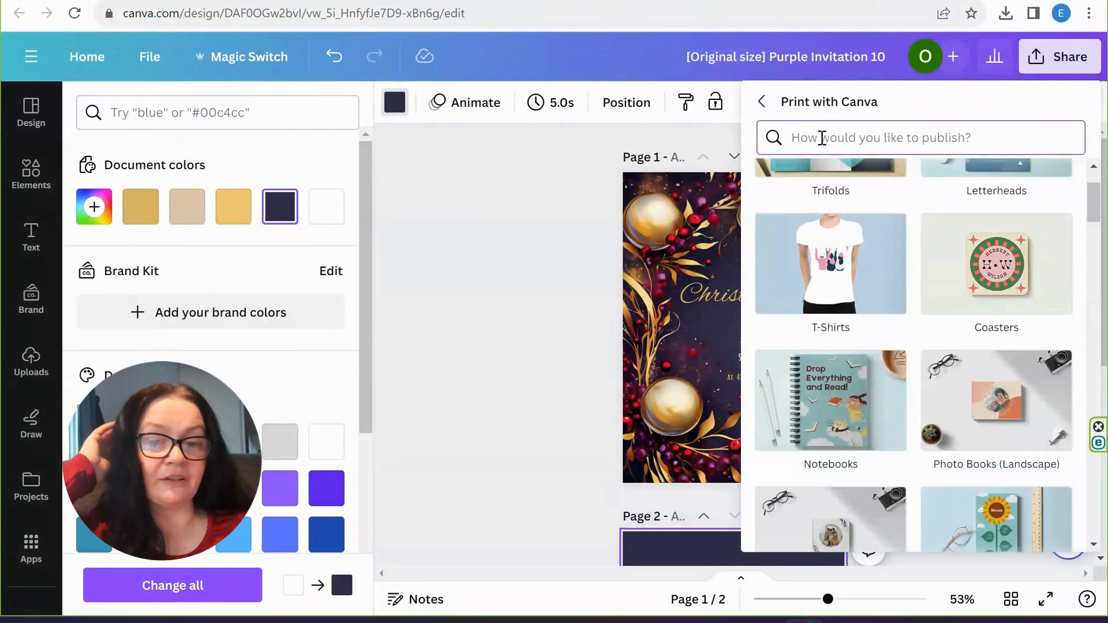
text(9)
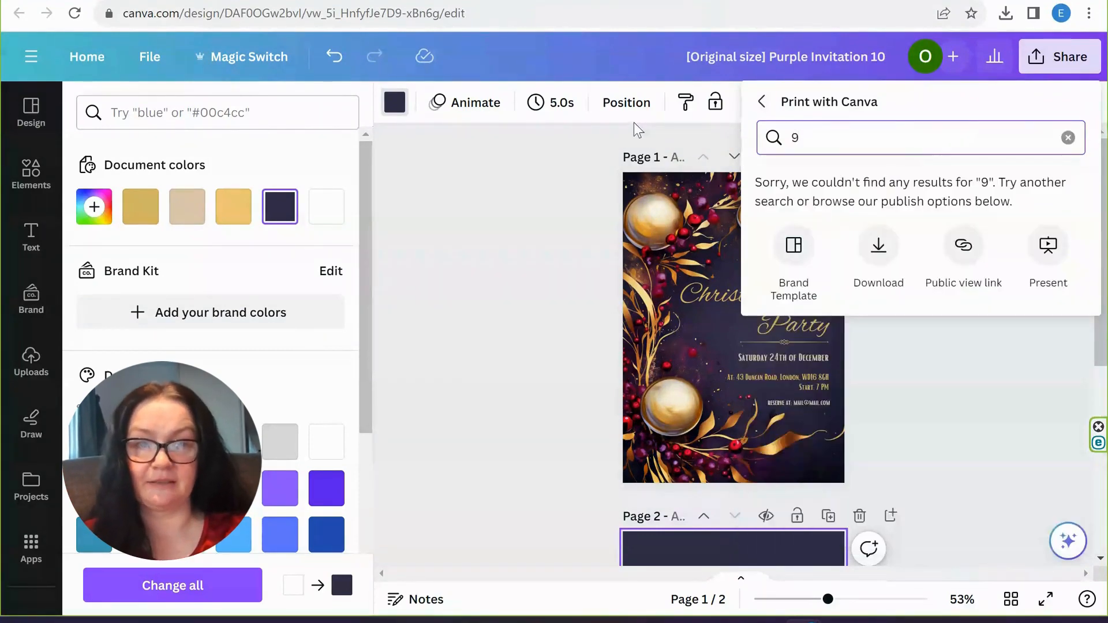
key(BackSpace)
text(0)
key(BackSpace)
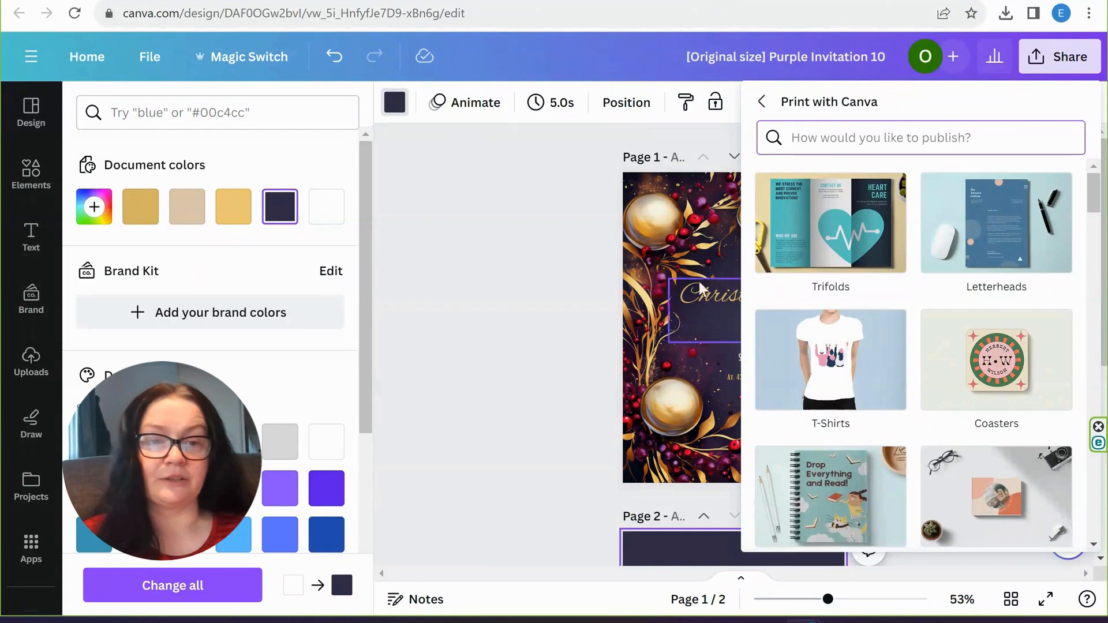
Step: Choose Invitations (Portrait) as the print product and resize the design to fit it
scroll(947, 345, down, 5)
scroll(947, 345, down, 8)
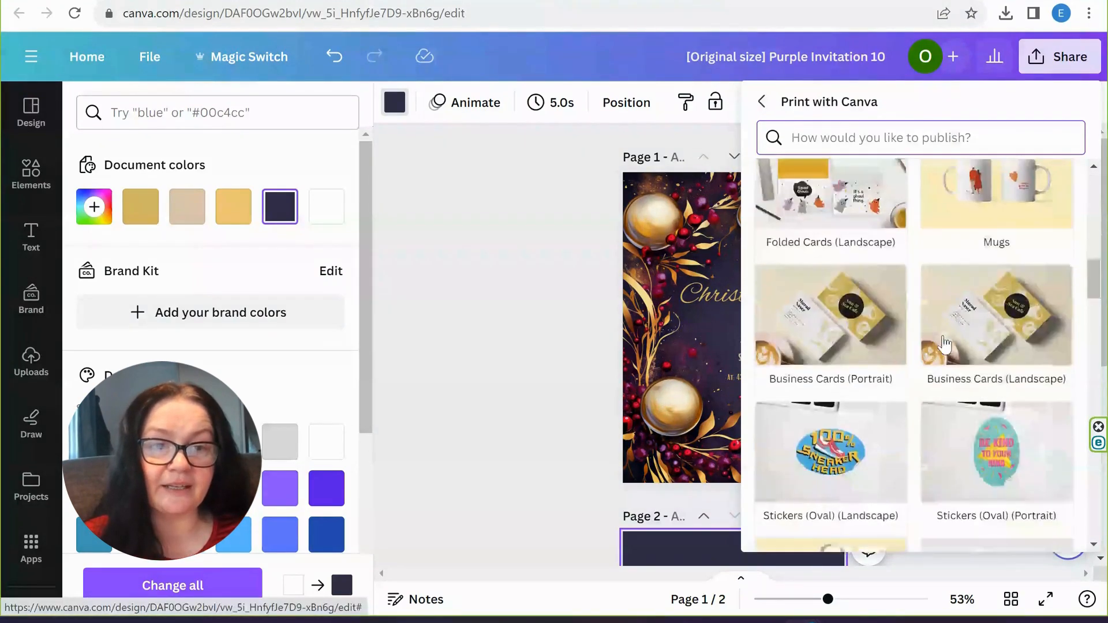
scroll(946, 345, down, 10)
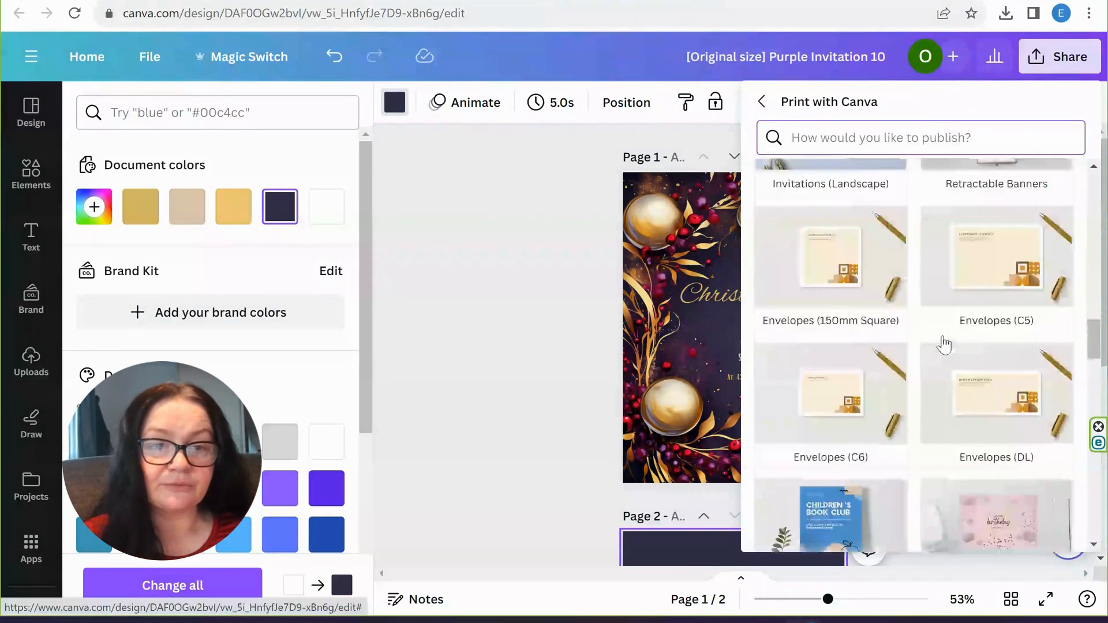
scroll(923, 342, up, 3)
scroll(831, 349, down, 3)
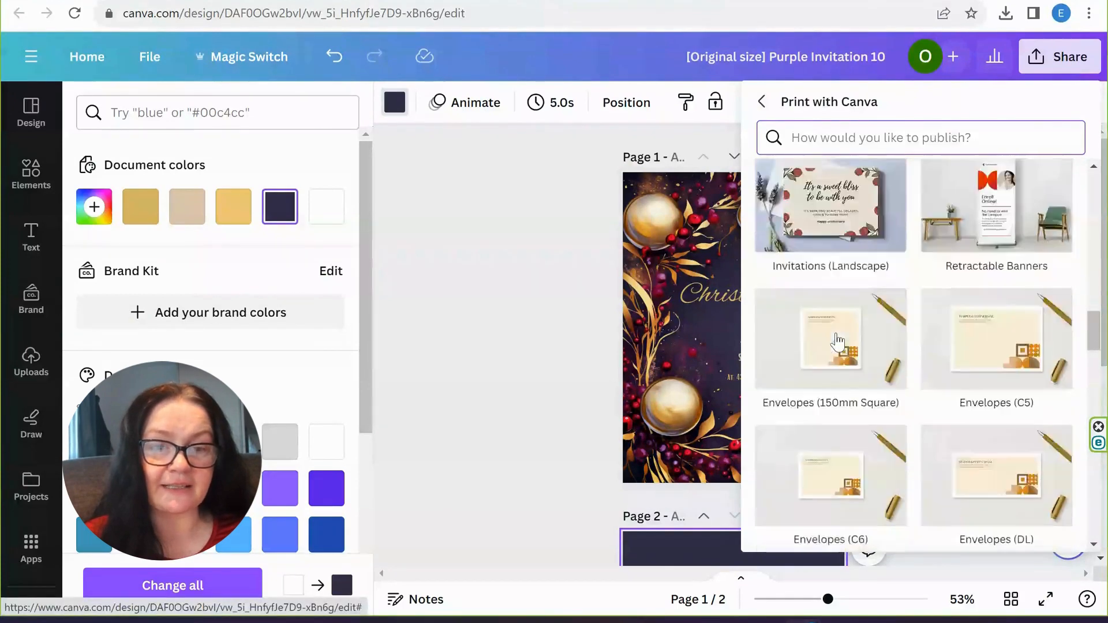
scroll(826, 352, up, 4)
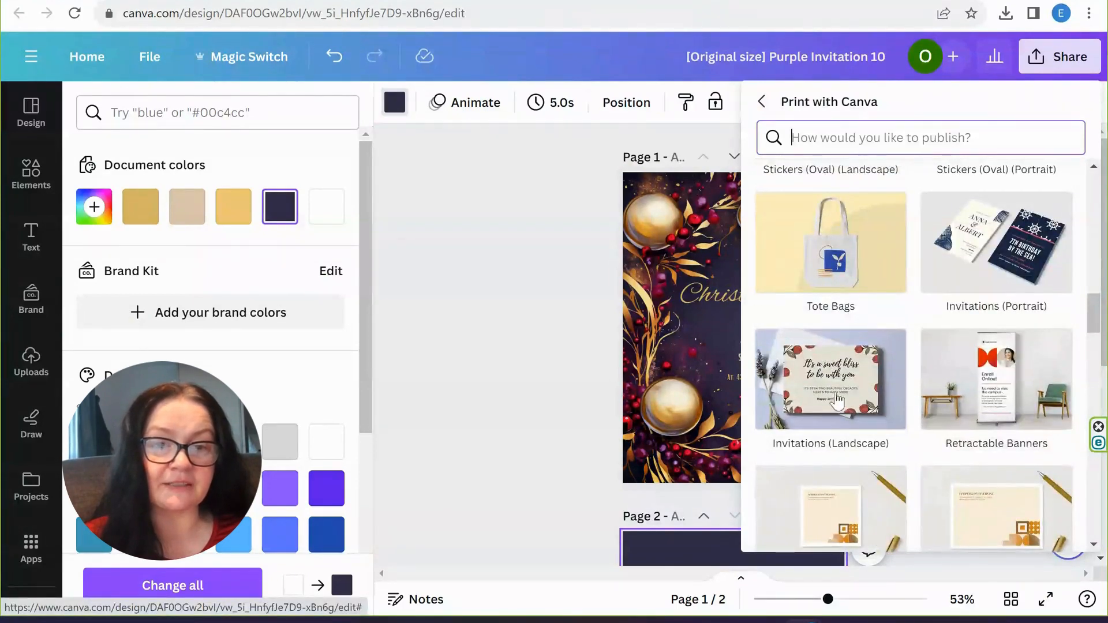
click(1005, 258)
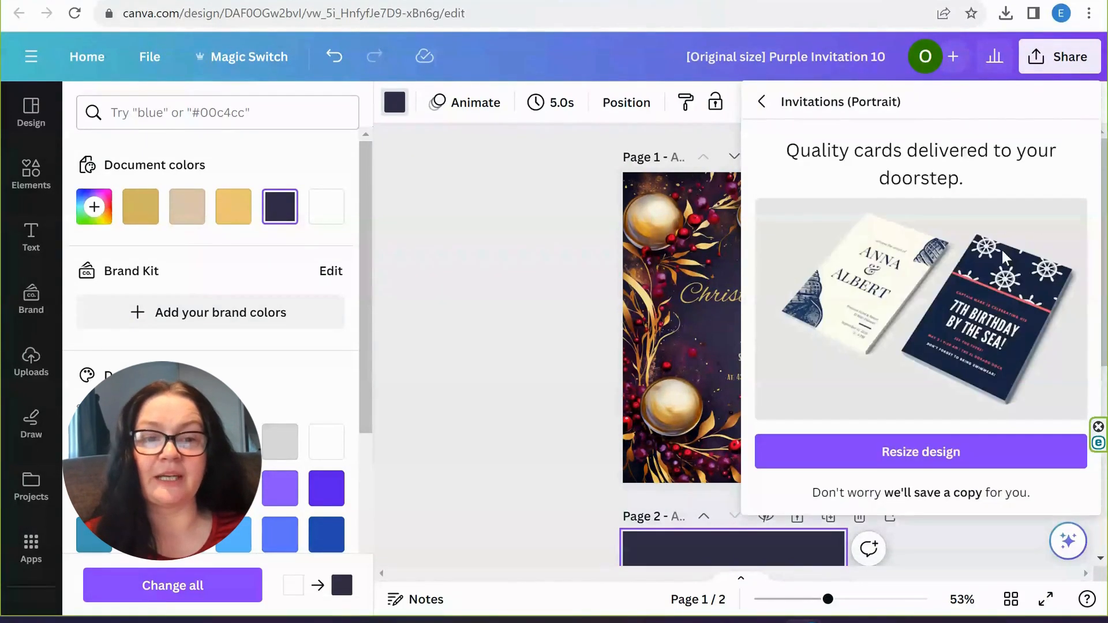
click(920, 456)
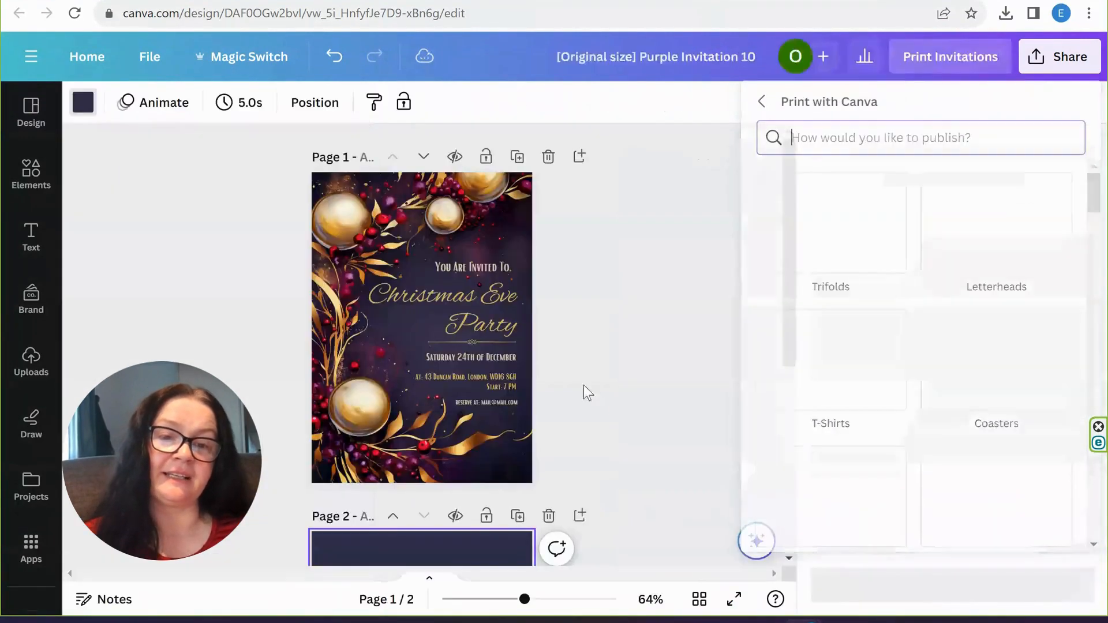
Step: Preview the print mockups of the invitation's front and back
scroll(926, 381, down, 2)
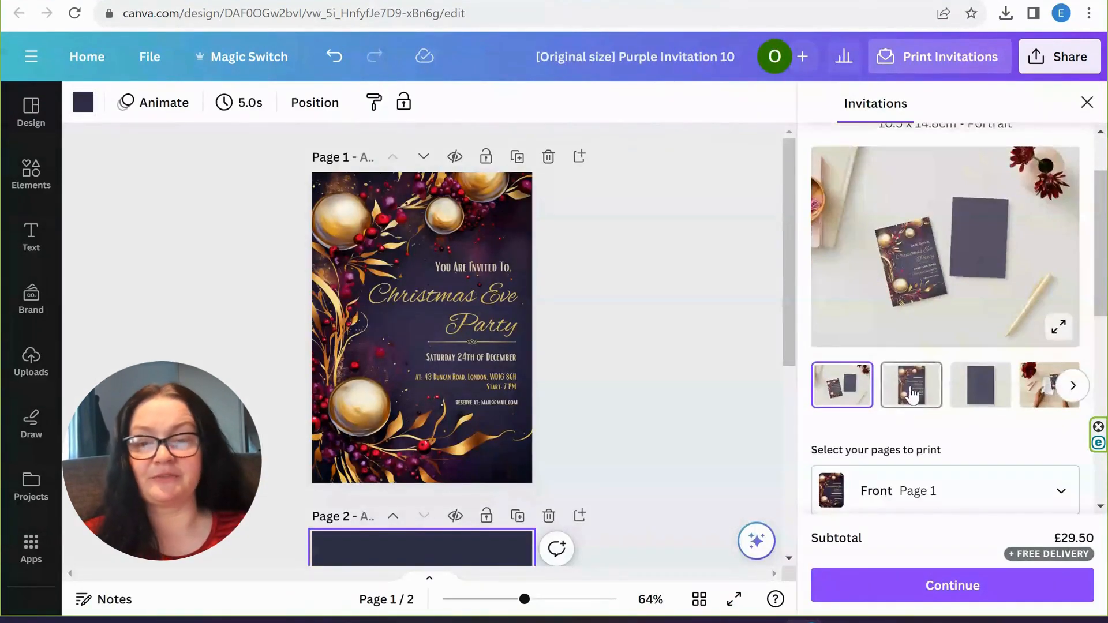
click(912, 393)
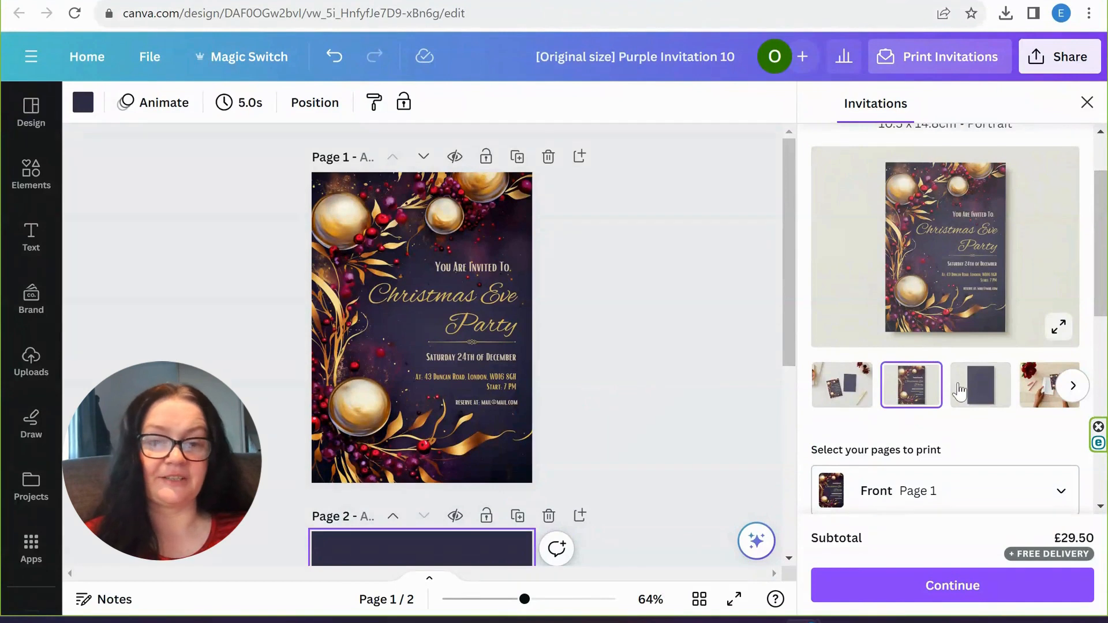
click(981, 386)
Step: Look through the back page choices and the quantity options of the print order, and close the order without continuing
scroll(984, 381, down, 4)
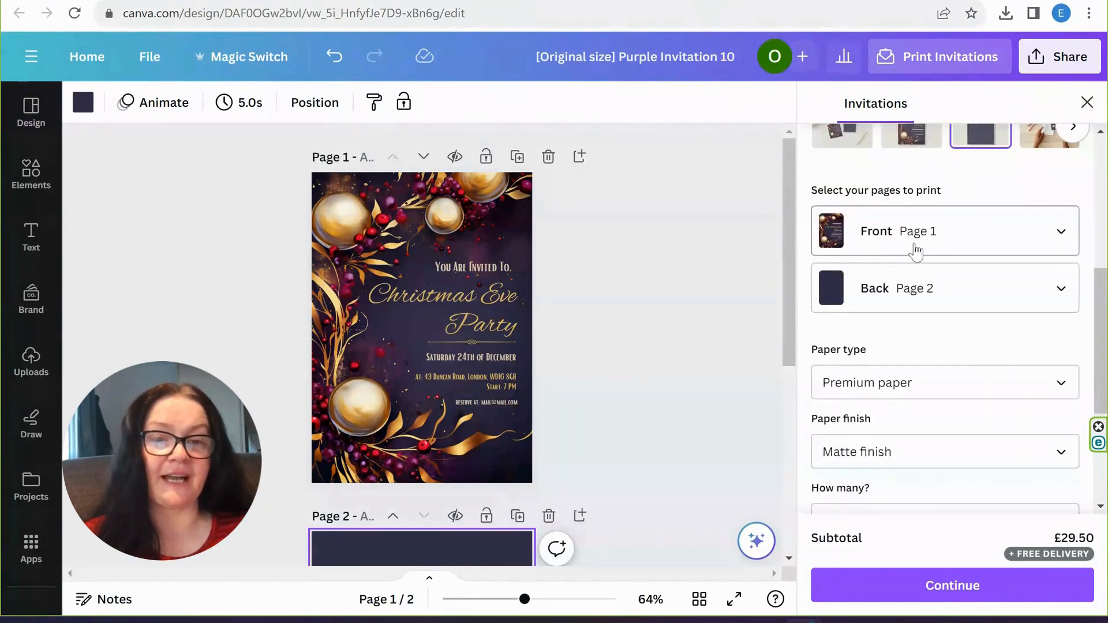
click(894, 290)
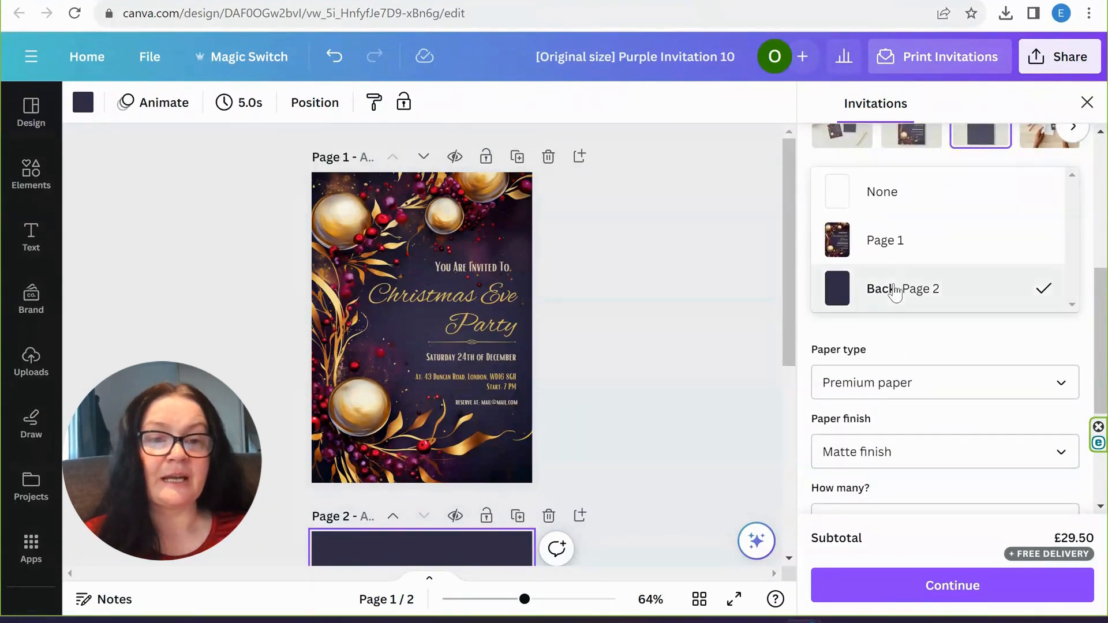
click(706, 317)
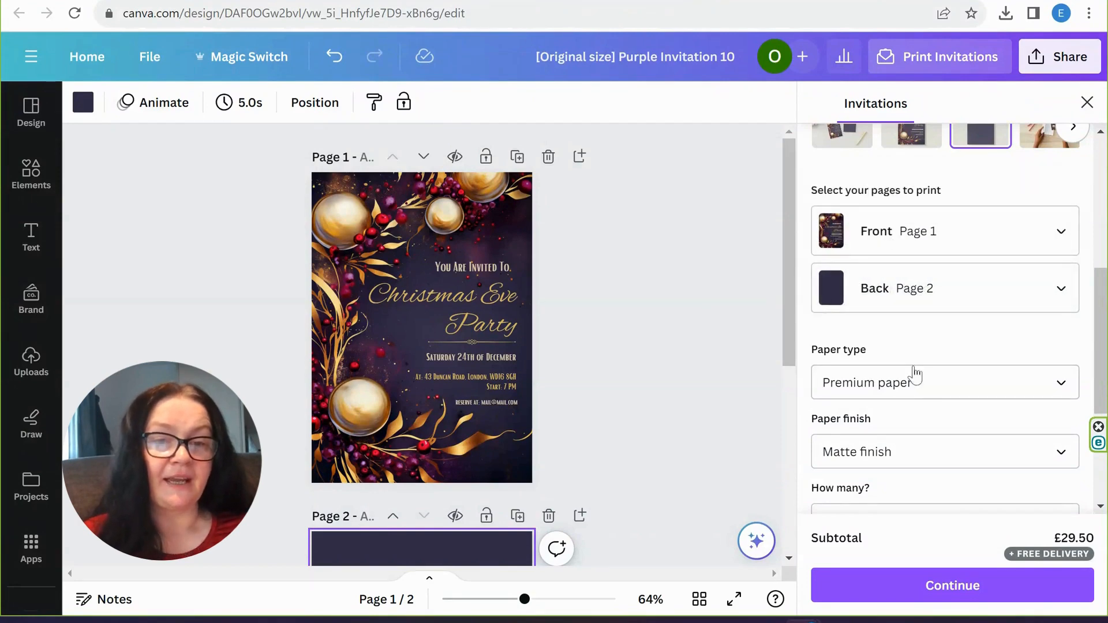
scroll(908, 401, down, 4)
click(870, 300)
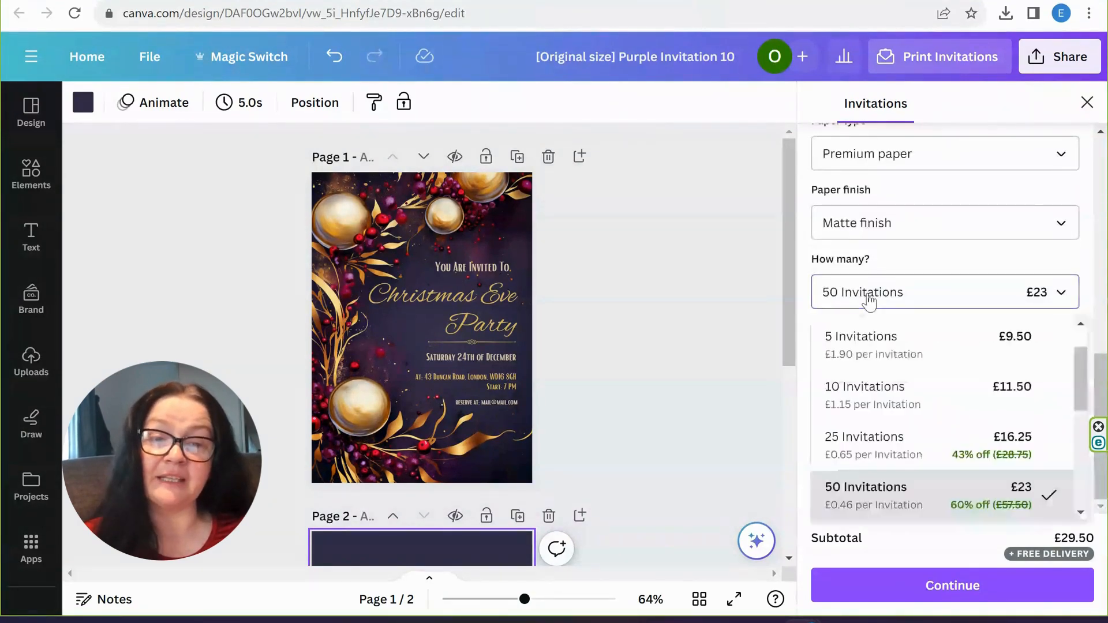
click(908, 300)
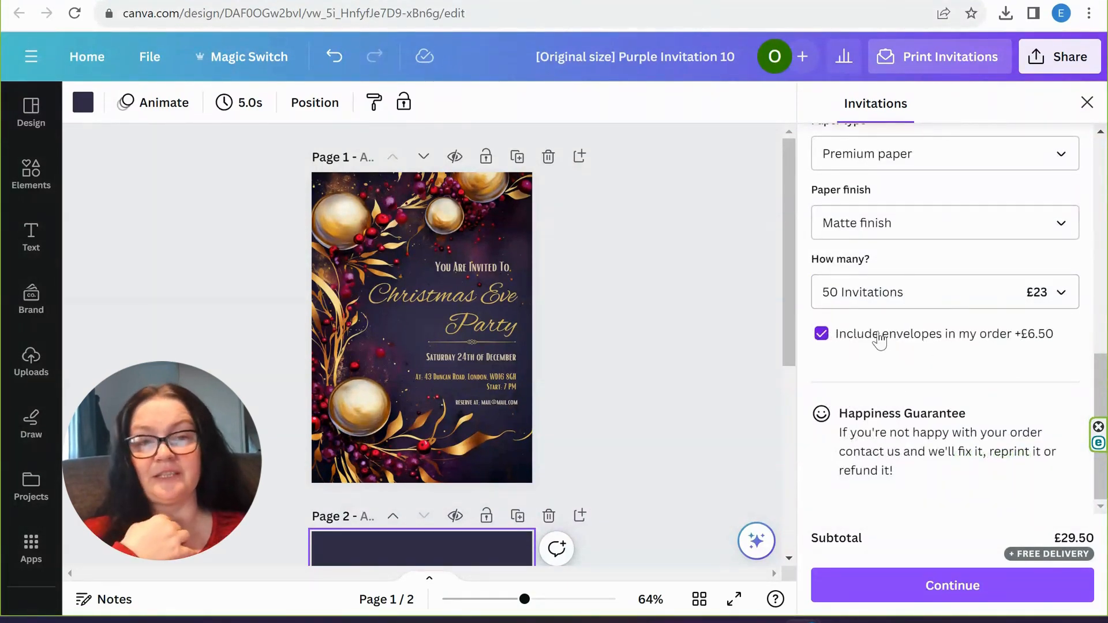
click(1086, 103)
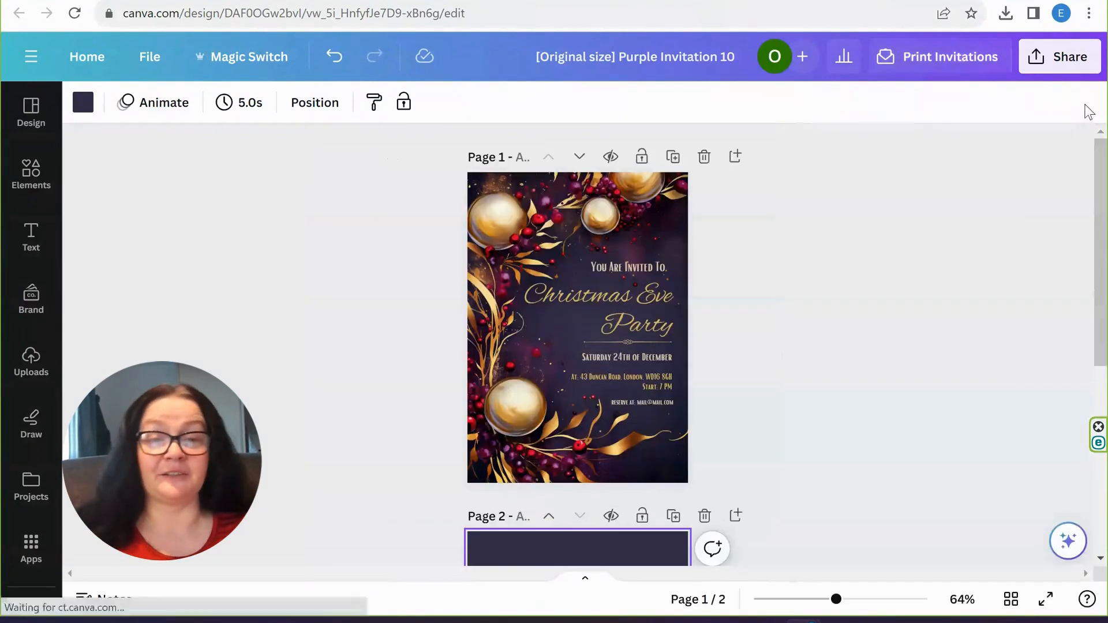
Step: Open the design's download settings and choose JPG as the file type
click(32, 112)
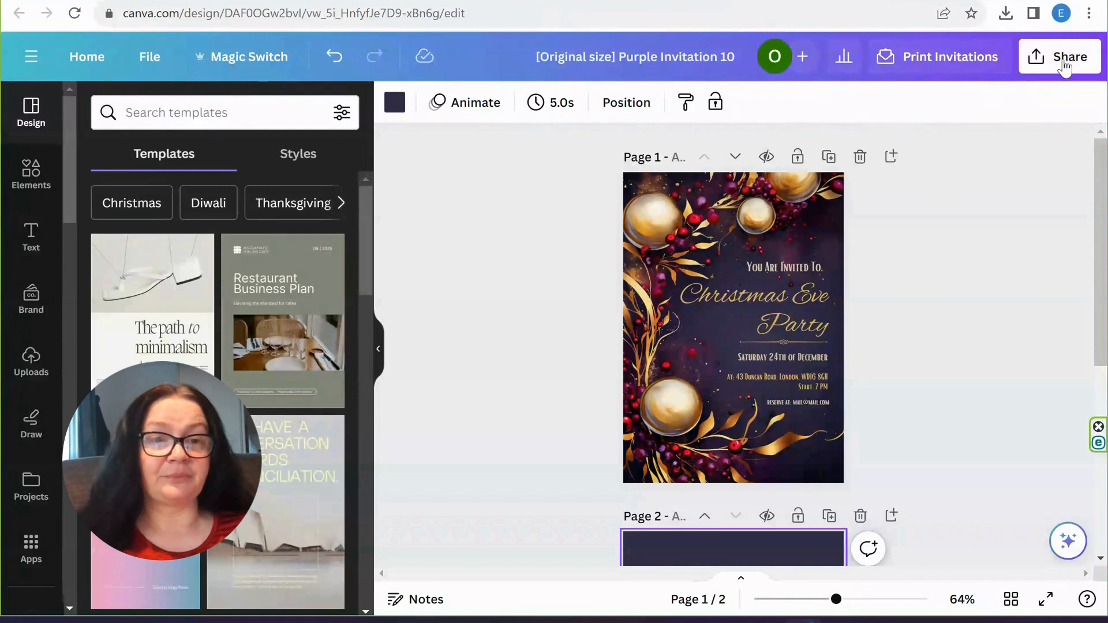
click(1065, 68)
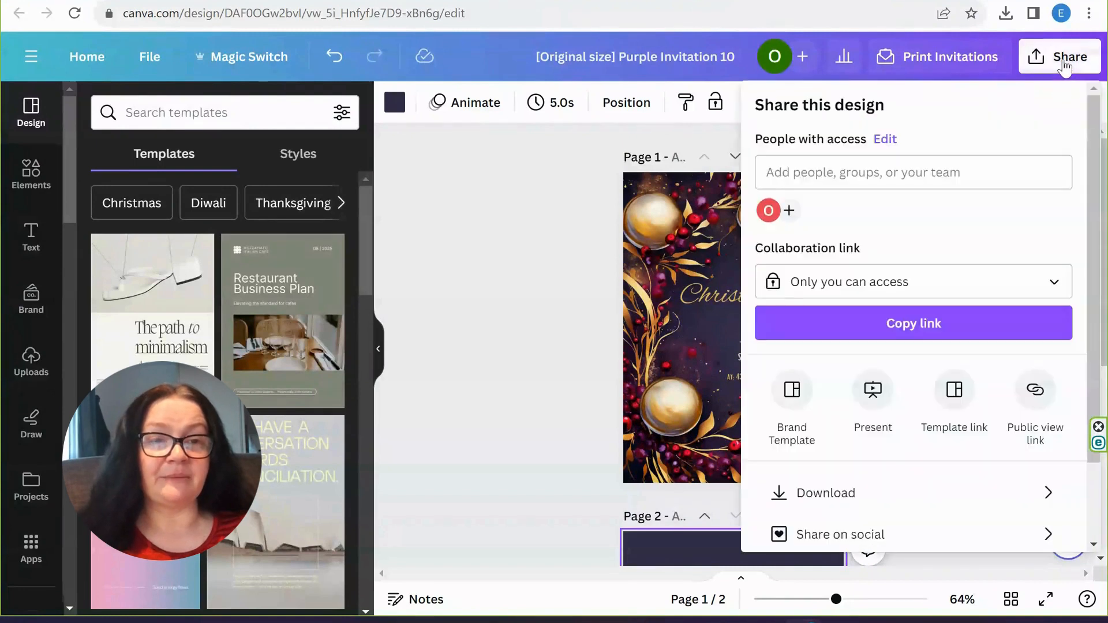
click(852, 500)
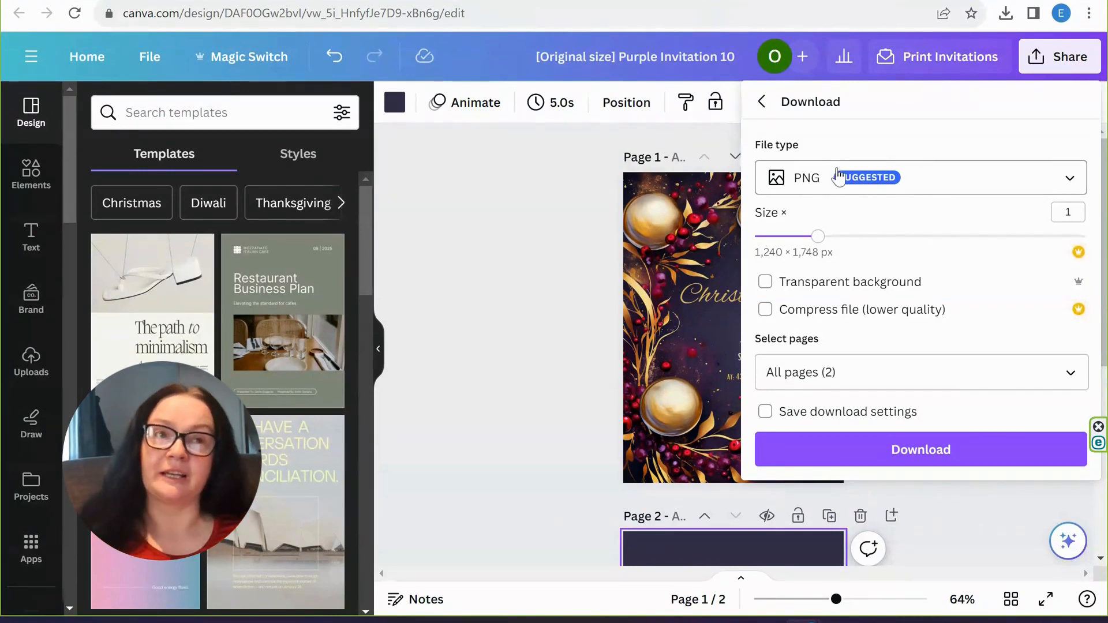
click(808, 177)
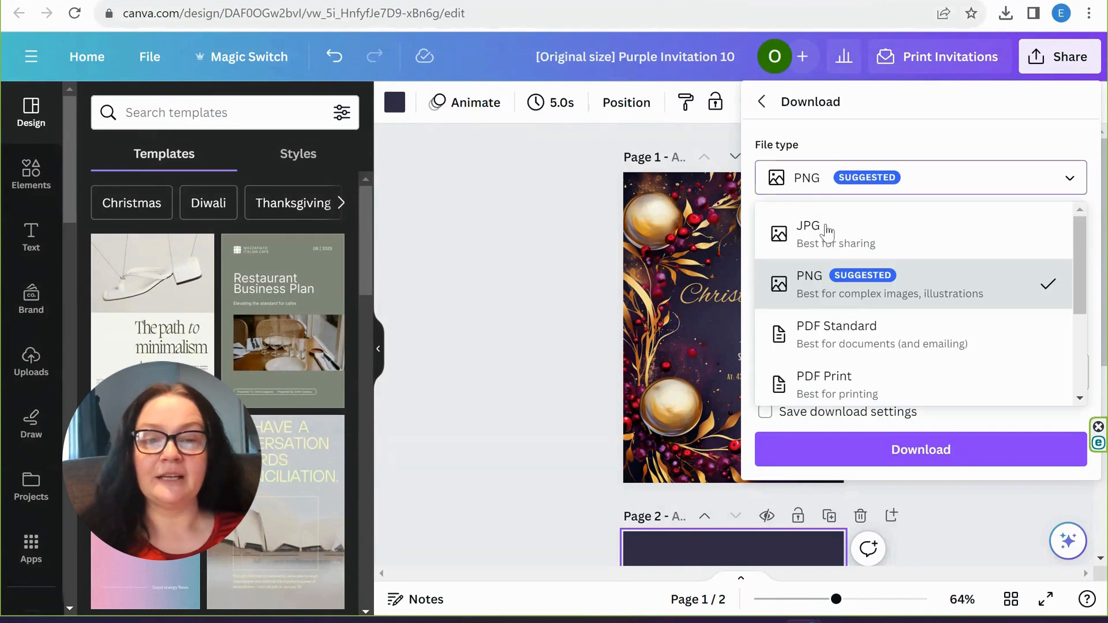
click(826, 232)
Step: Set the download file type to PDF Print with Flatten PDF enabled, and close the settings without downloading
click(844, 186)
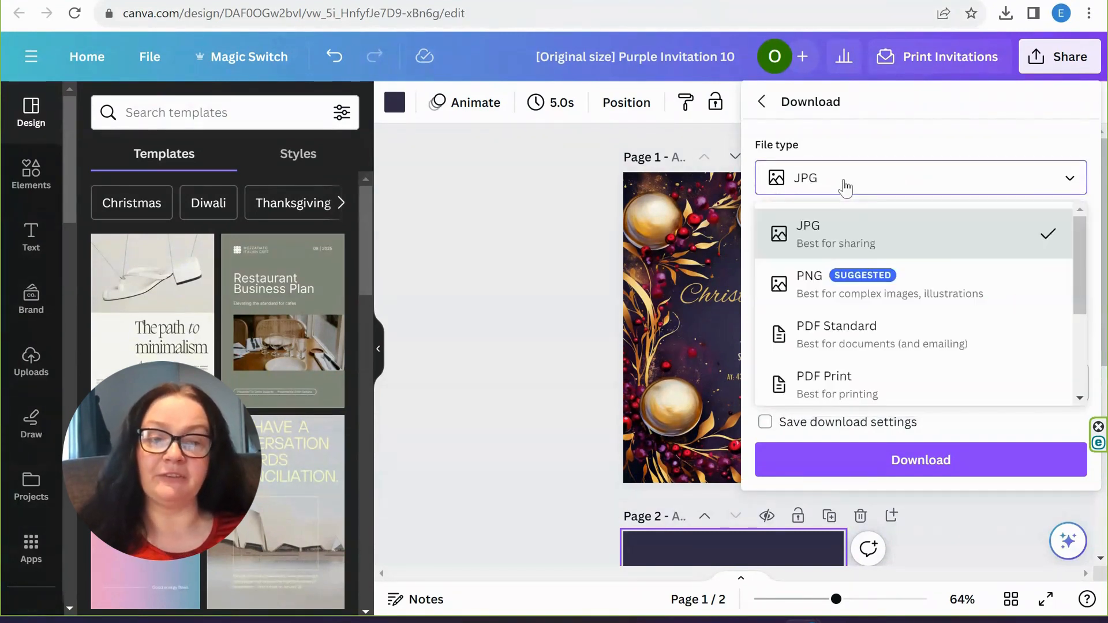
scroll(837, 341, down, 1)
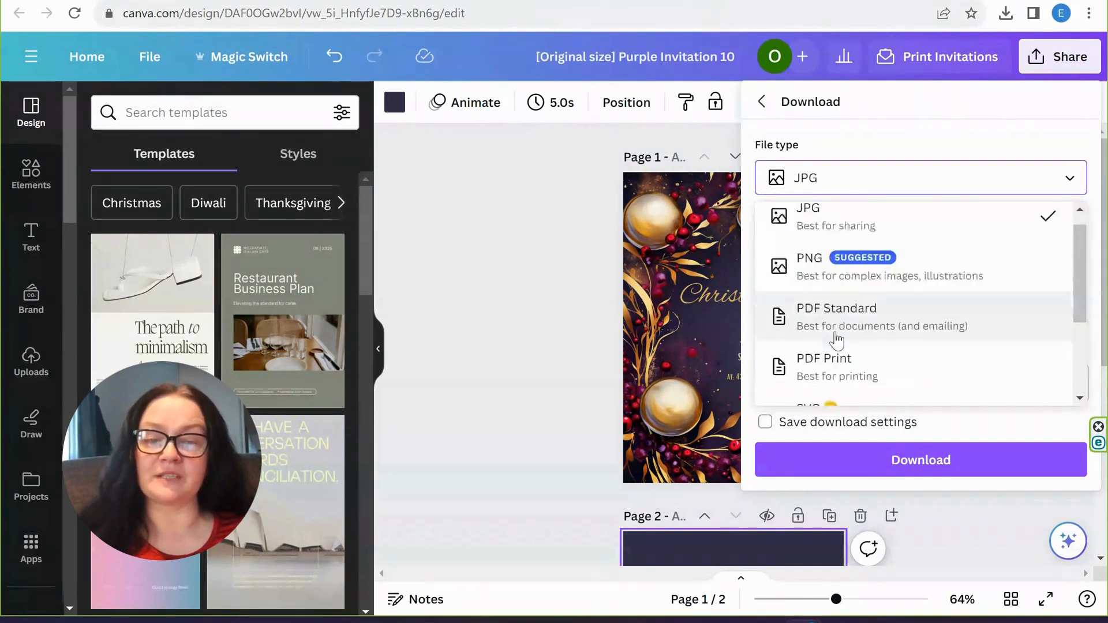
scroll(846, 294, down, 1)
scroll(852, 303, up, 2)
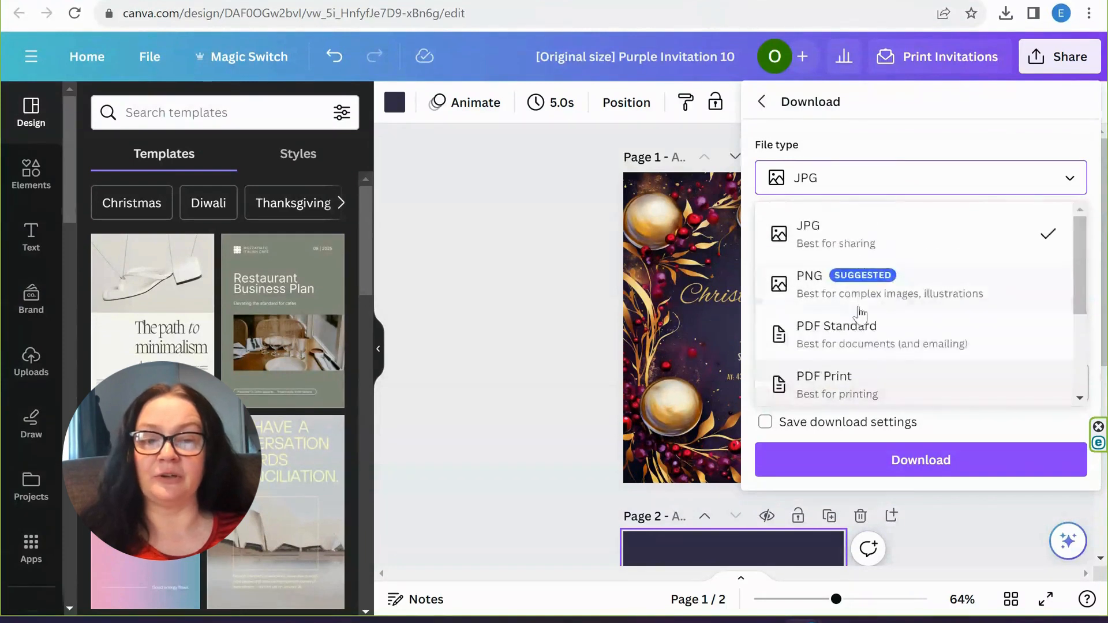
scroll(863, 335, down, 2)
scroll(863, 312, up, 2)
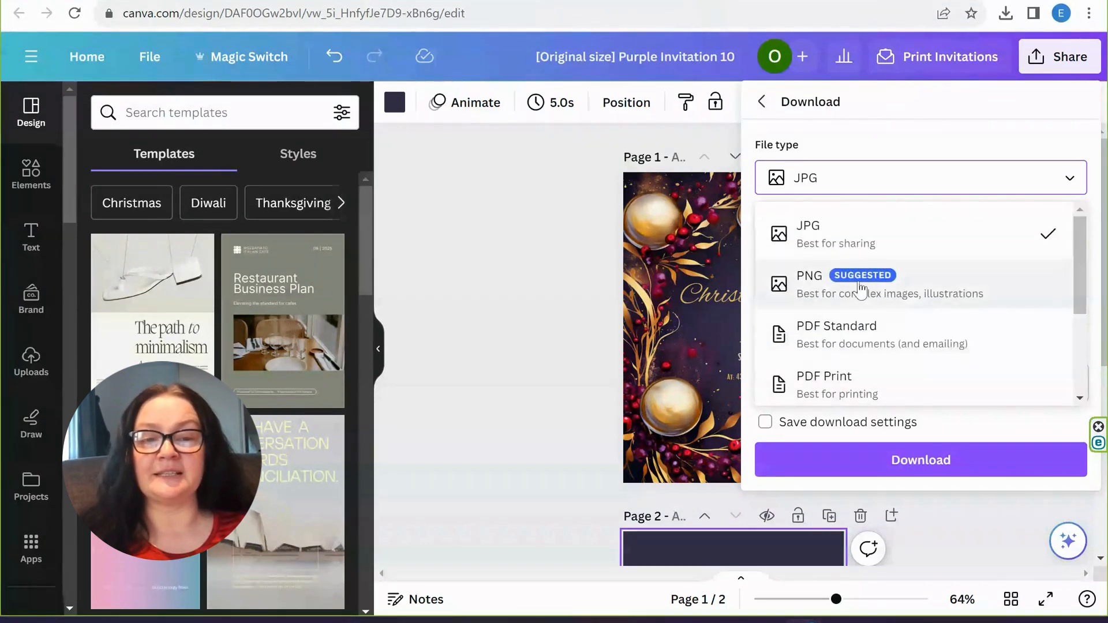
scroll(876, 294, down, 2)
click(862, 301)
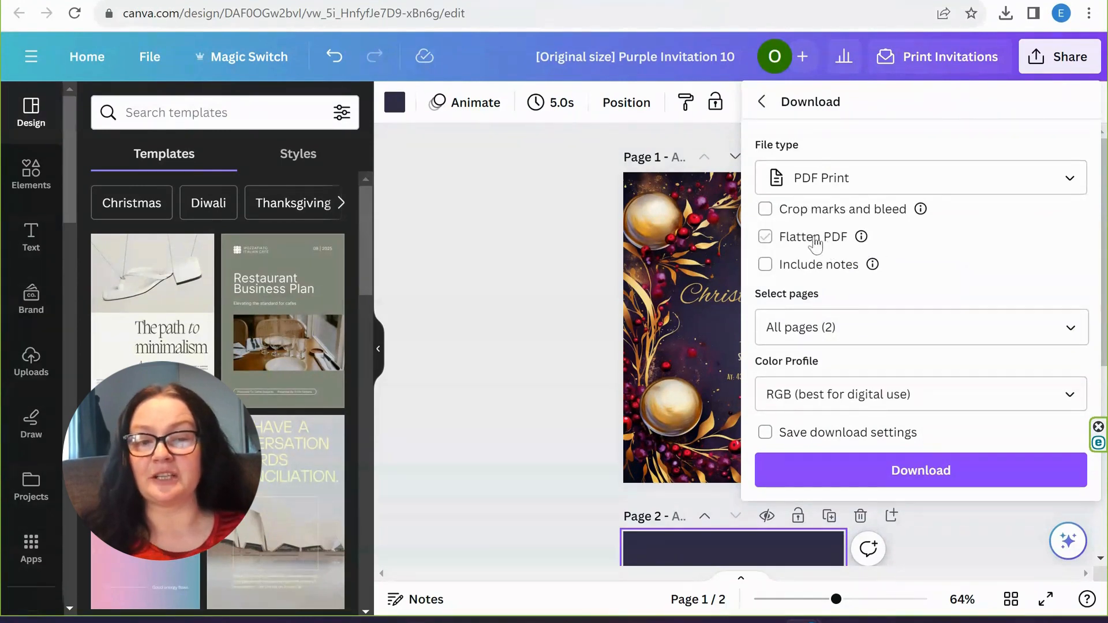
click(796, 242)
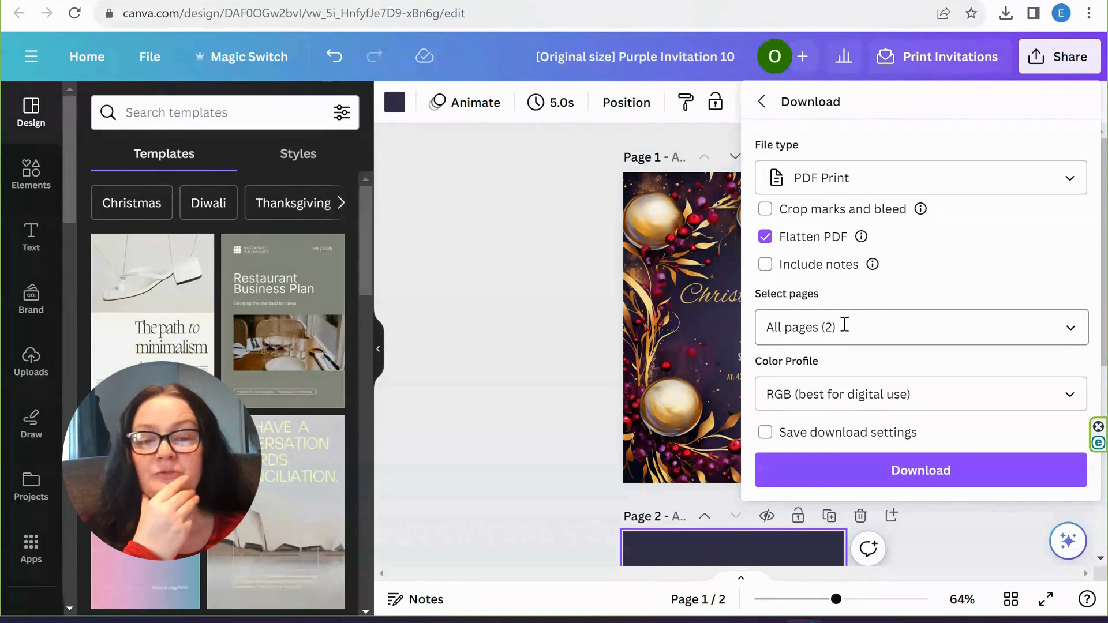
click(584, 270)
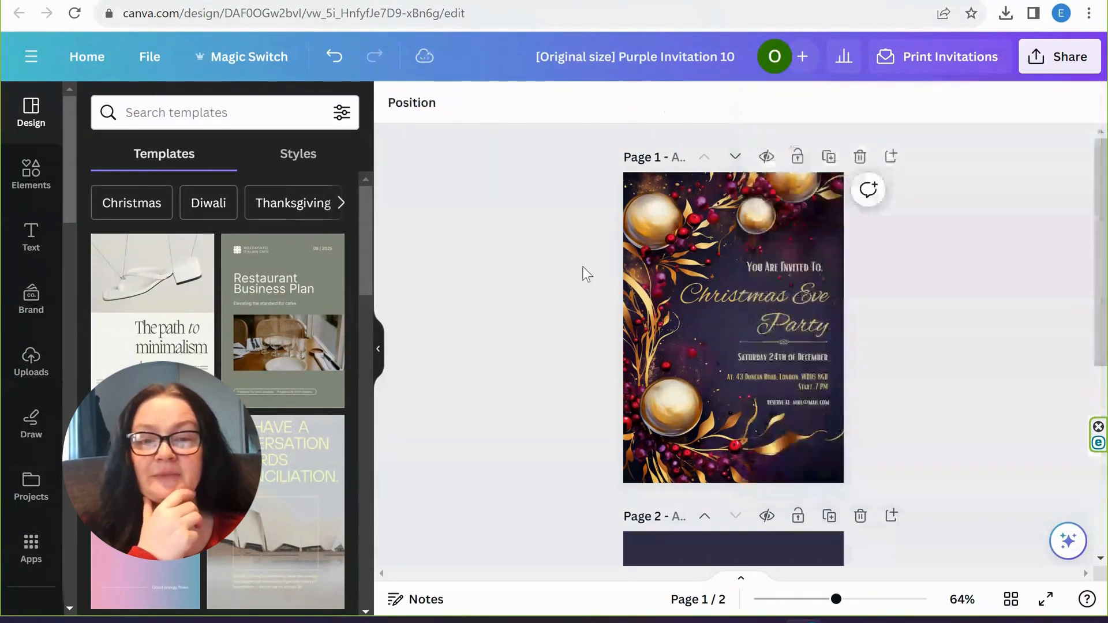
click(1049, 63)
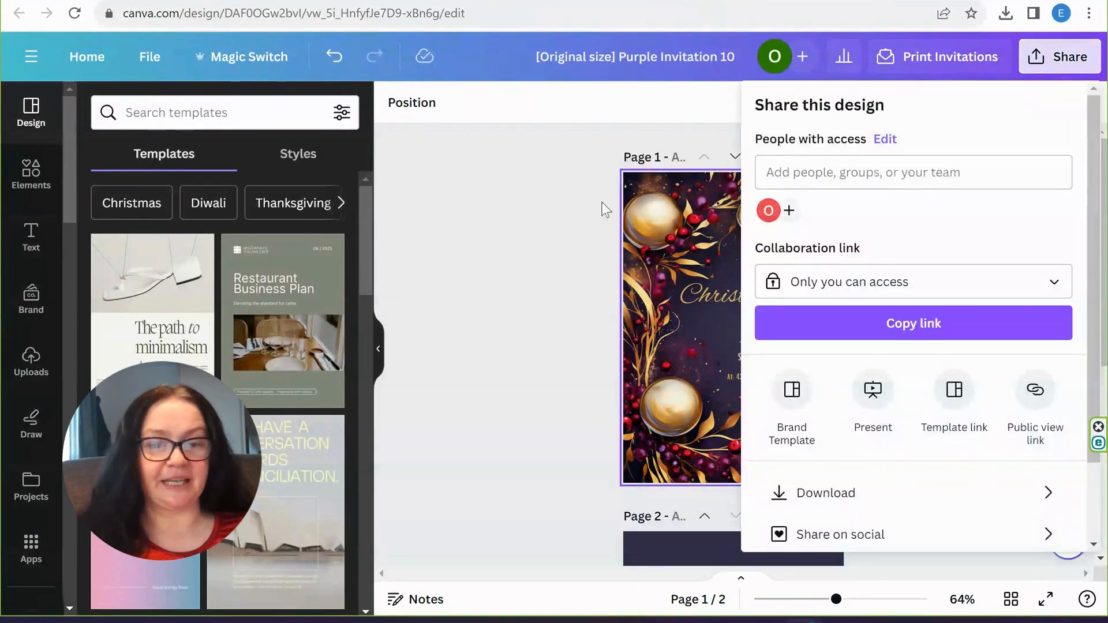
click(479, 245)
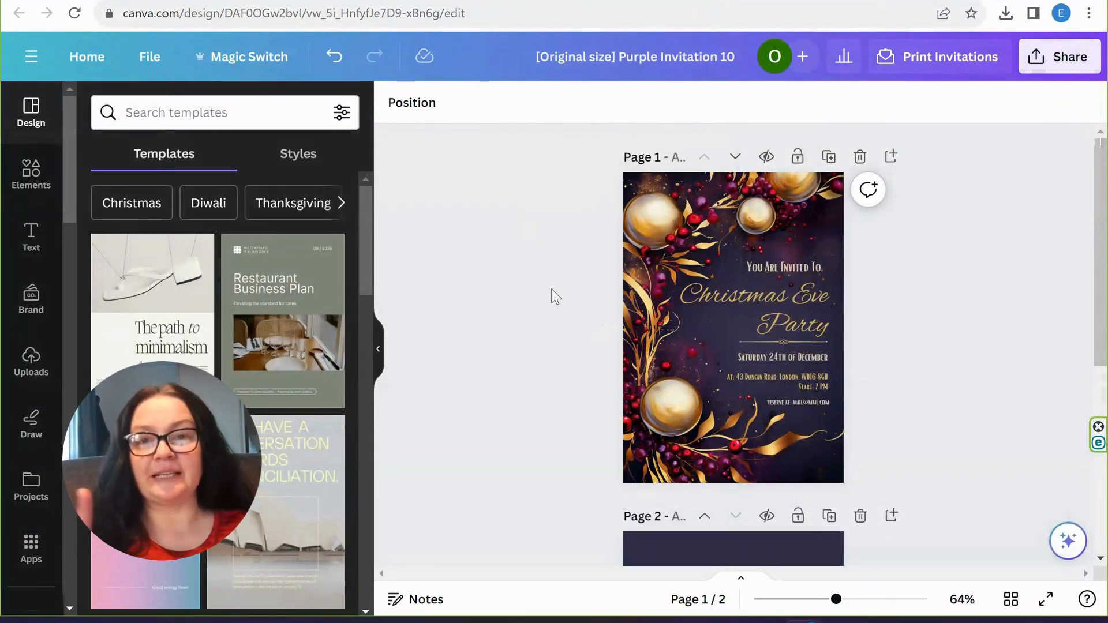